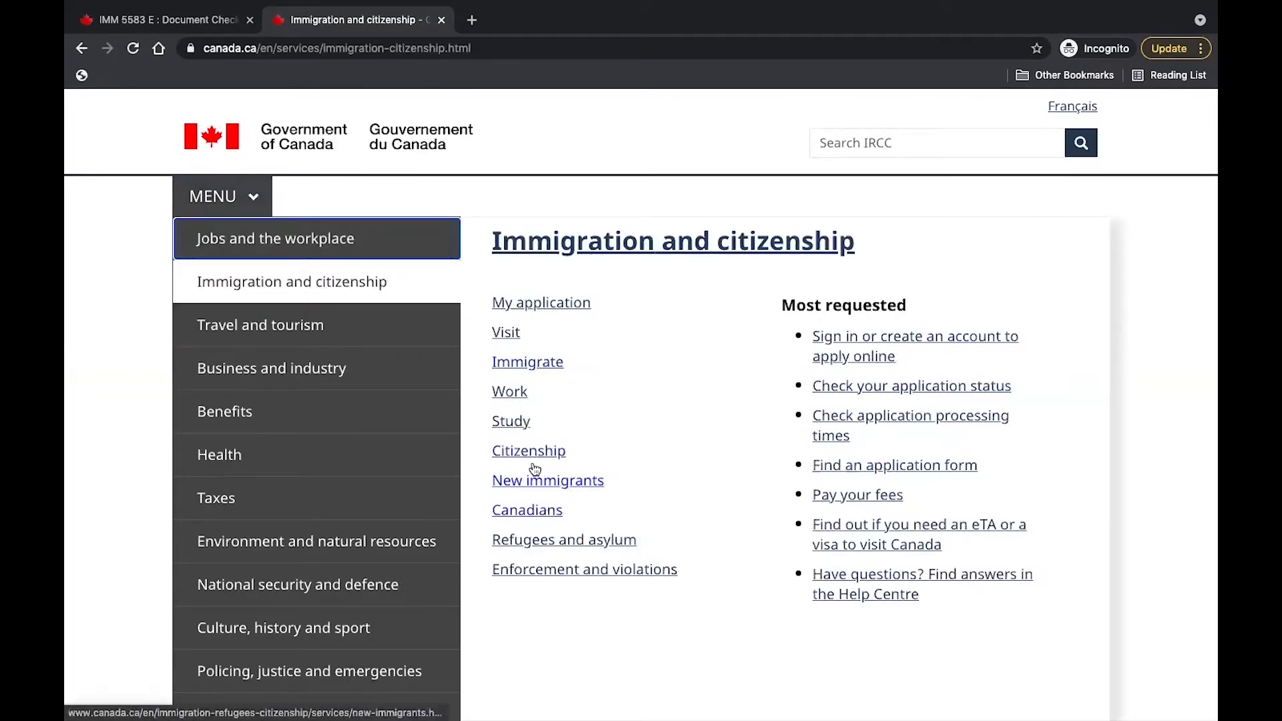
# Open the Study section on canada.ca and its guide to extending a study permit.
pyautogui.click(521, 424)
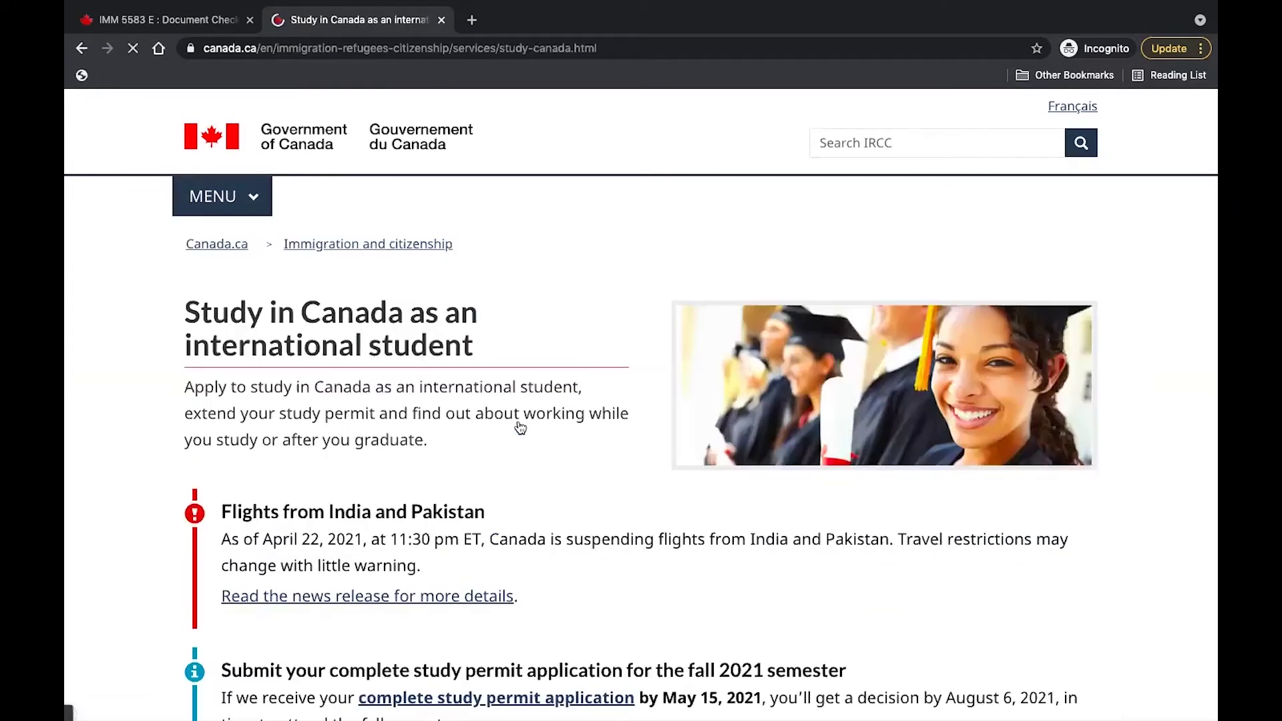
pyautogui.scroll(-6, 521, 428)
pyautogui.scroll(-10, 521, 427)
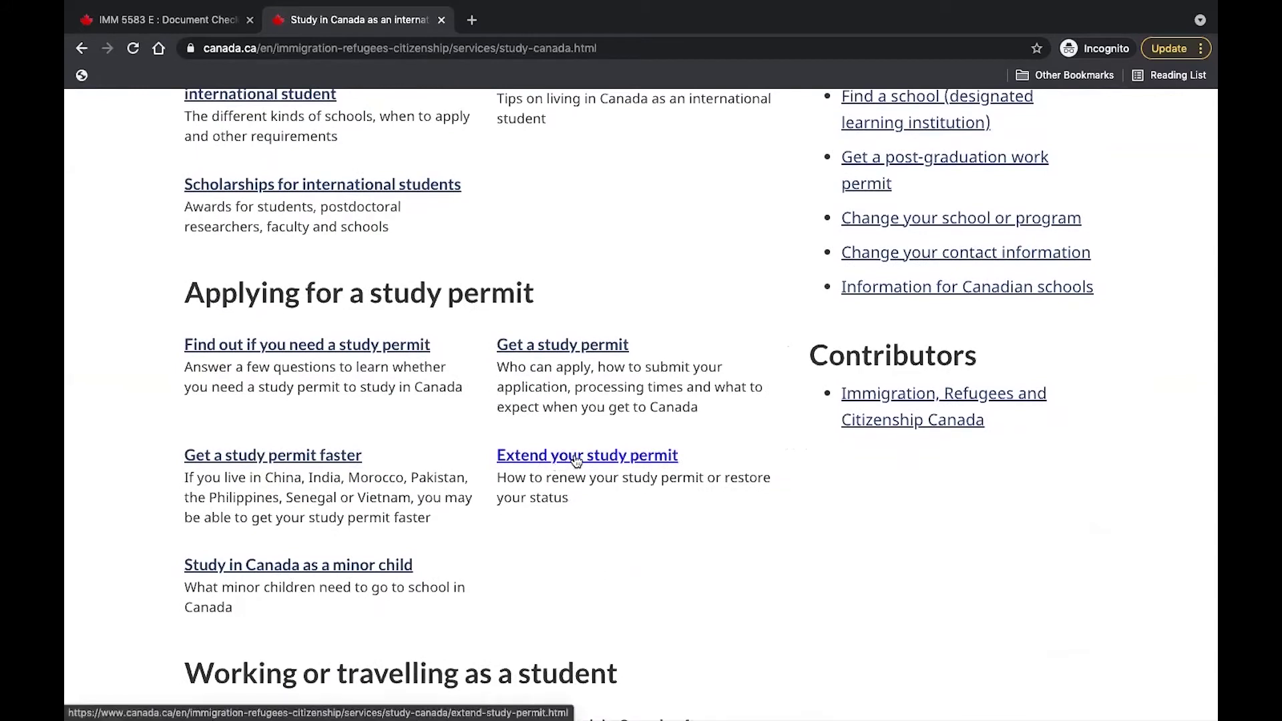
pyautogui.click(576, 458)
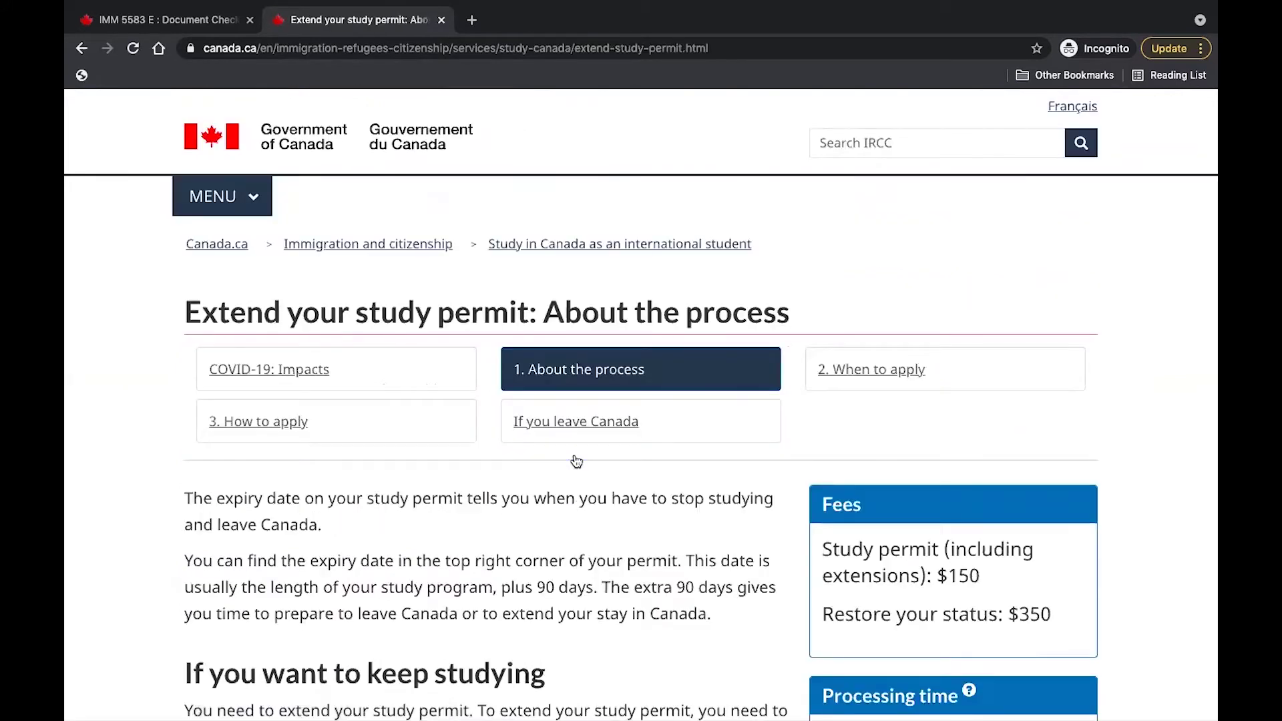
pyautogui.scroll(-3, 849, 573)
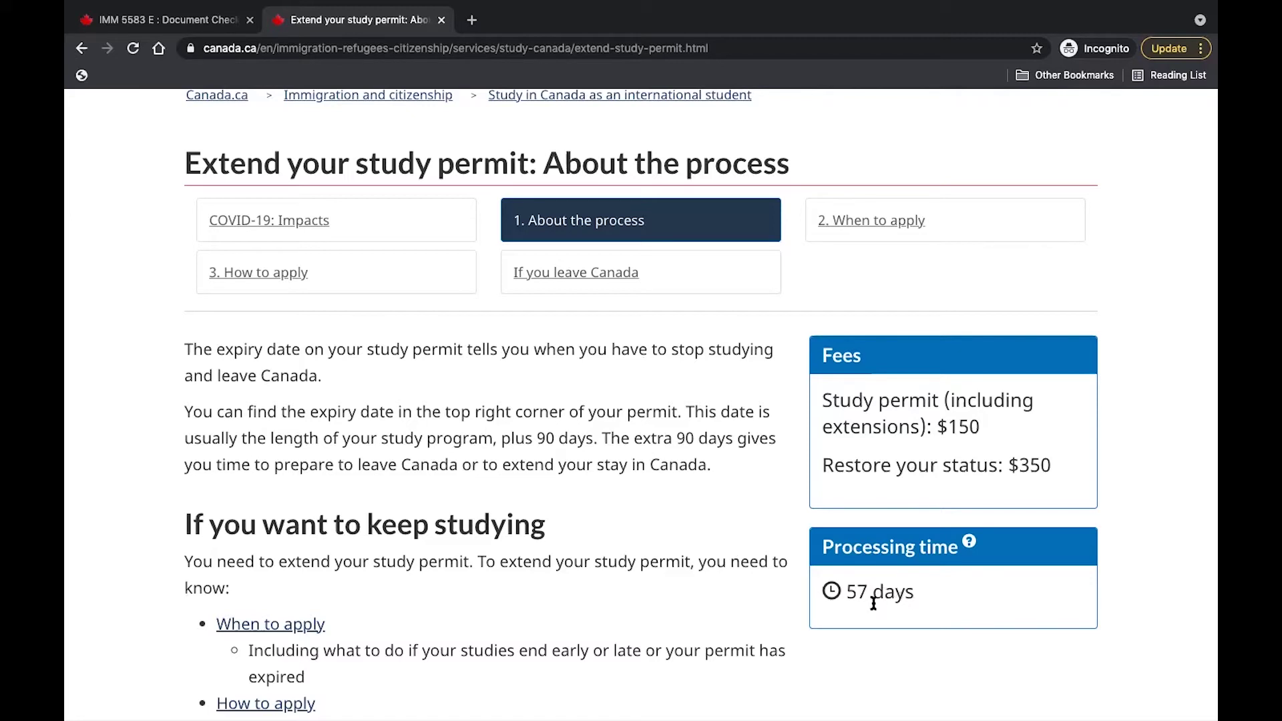
# Go to the guide's '3. How to apply' step and follow it to the IRCC account sign-in page.
pyautogui.click(270, 278)
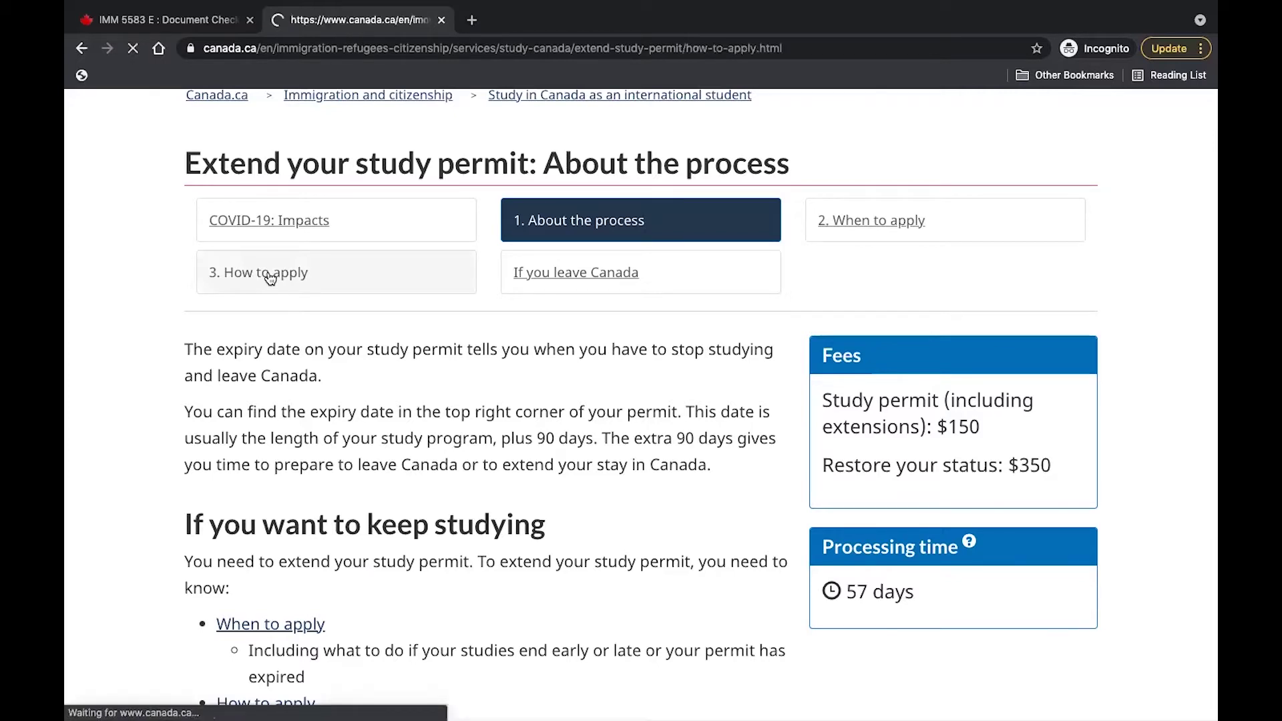
pyautogui.scroll(-15, 550, 579)
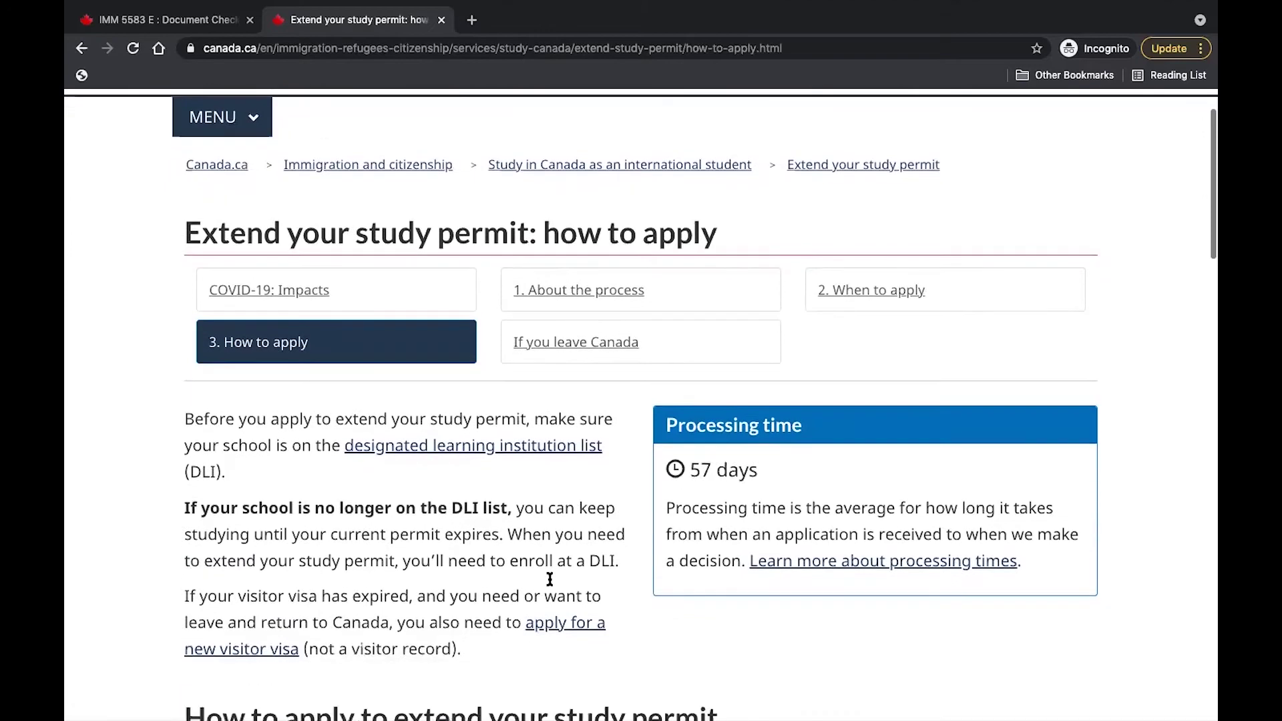
pyautogui.scroll(-7, 549, 581)
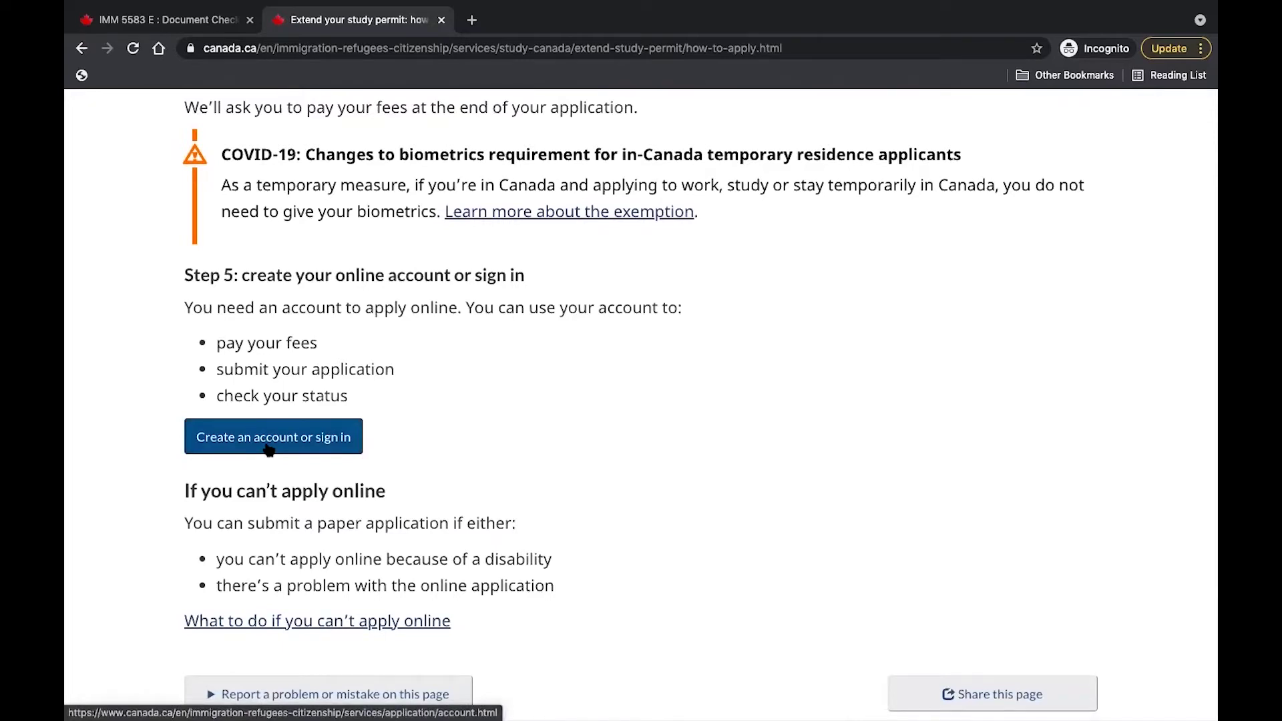
pyautogui.click(269, 438)
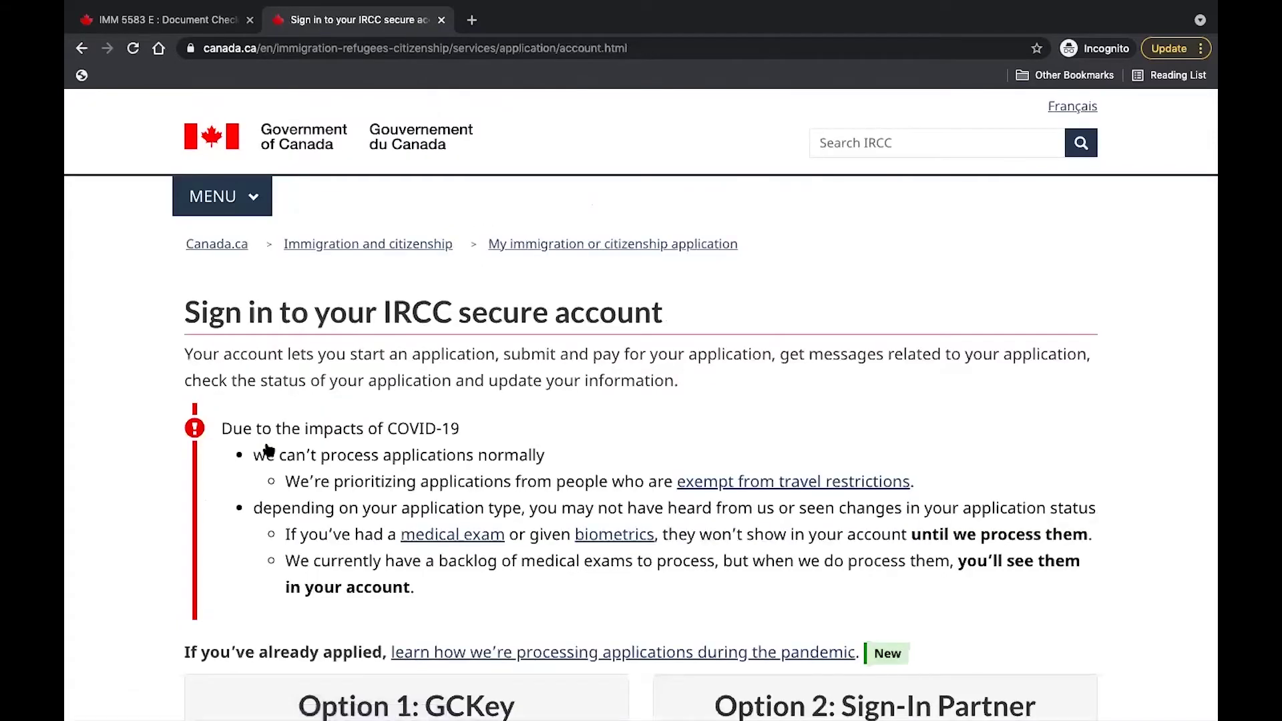
# Sign in to the IRCC secure account with GCKey.
pyautogui.scroll(-5, 241, 586)
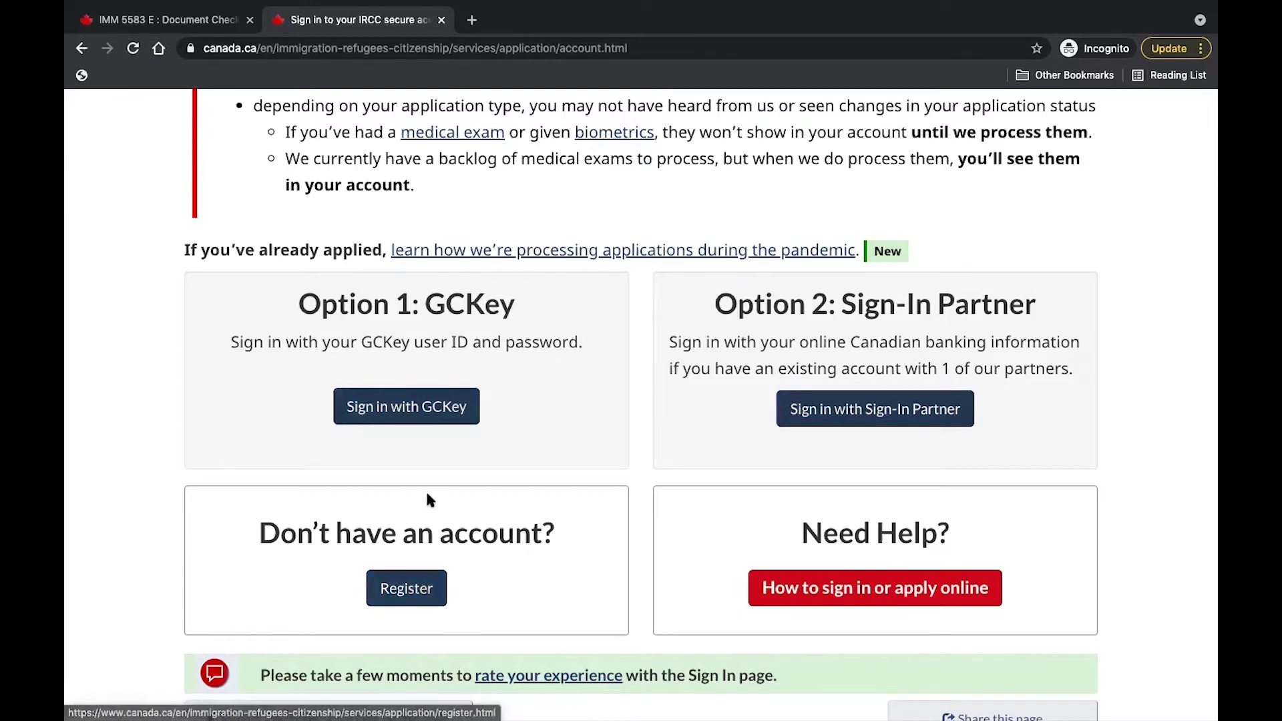
pyautogui.click(420, 418)
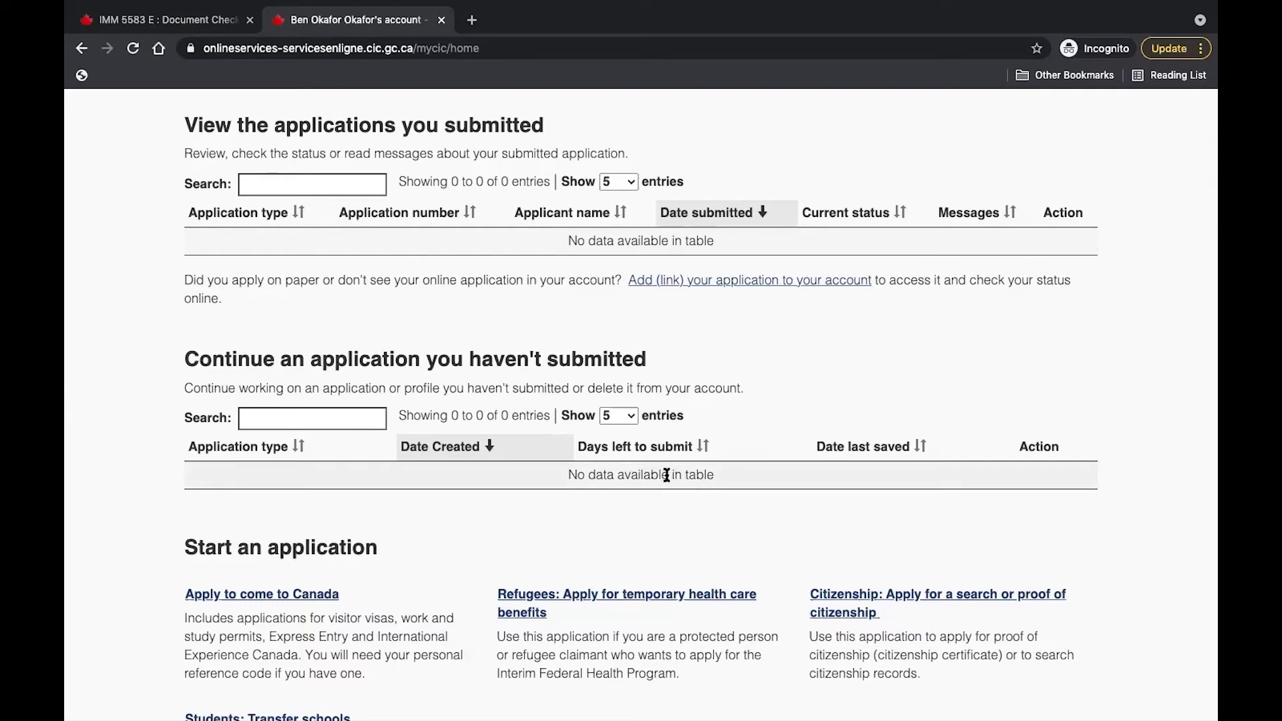
# Choose Apply to come to Canada and start the visitor visa, study or work permit questionnaire.
pyautogui.scroll(-2, 605, 547)
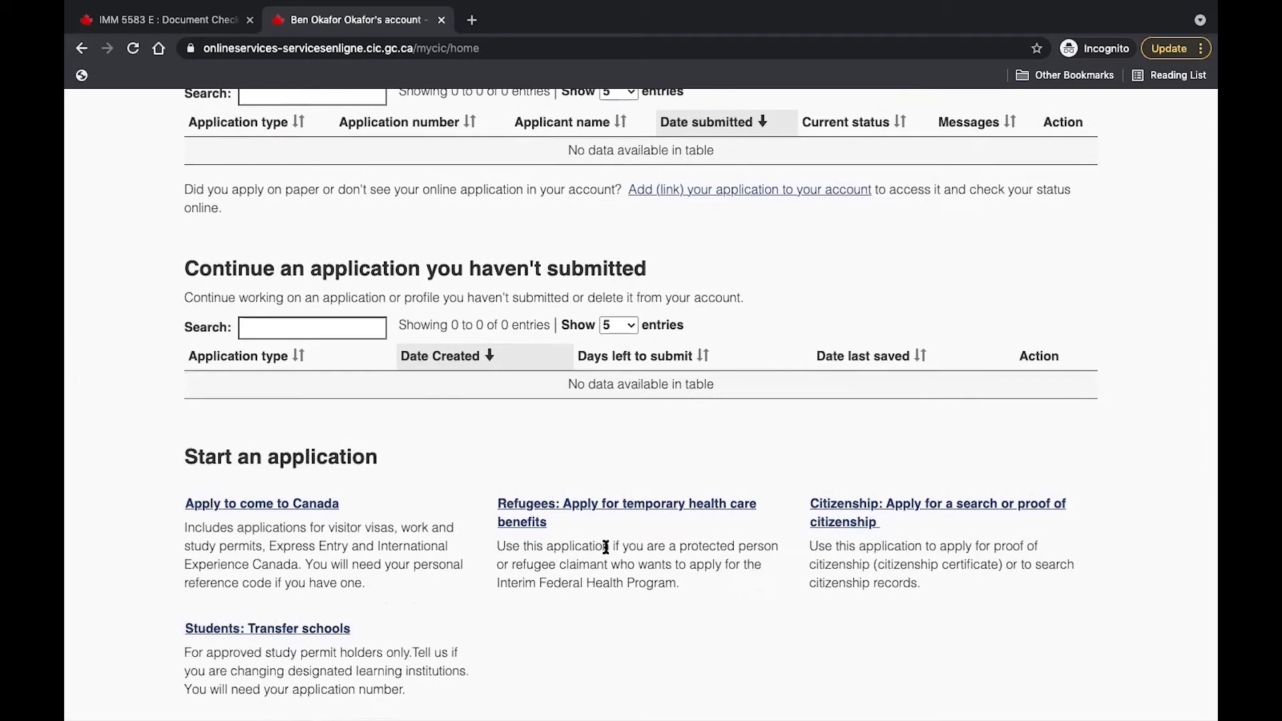
pyautogui.scroll(-2, 494, 441)
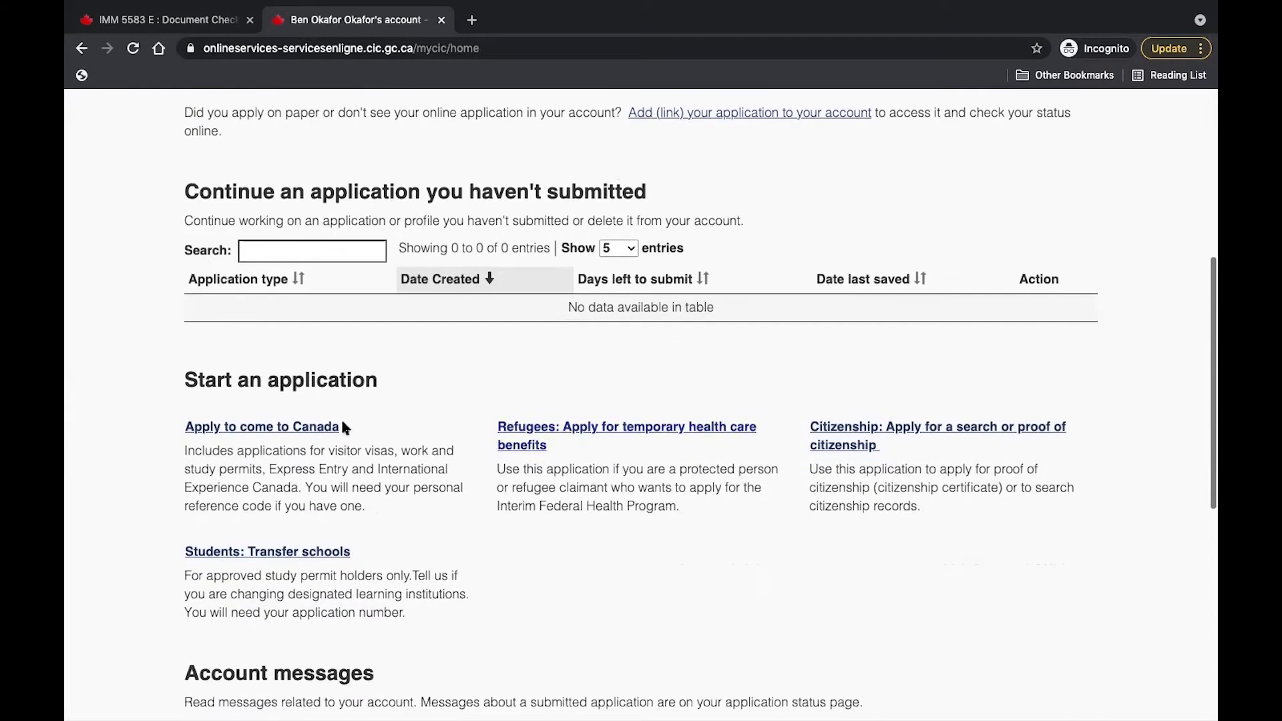
pyautogui.click(243, 433)
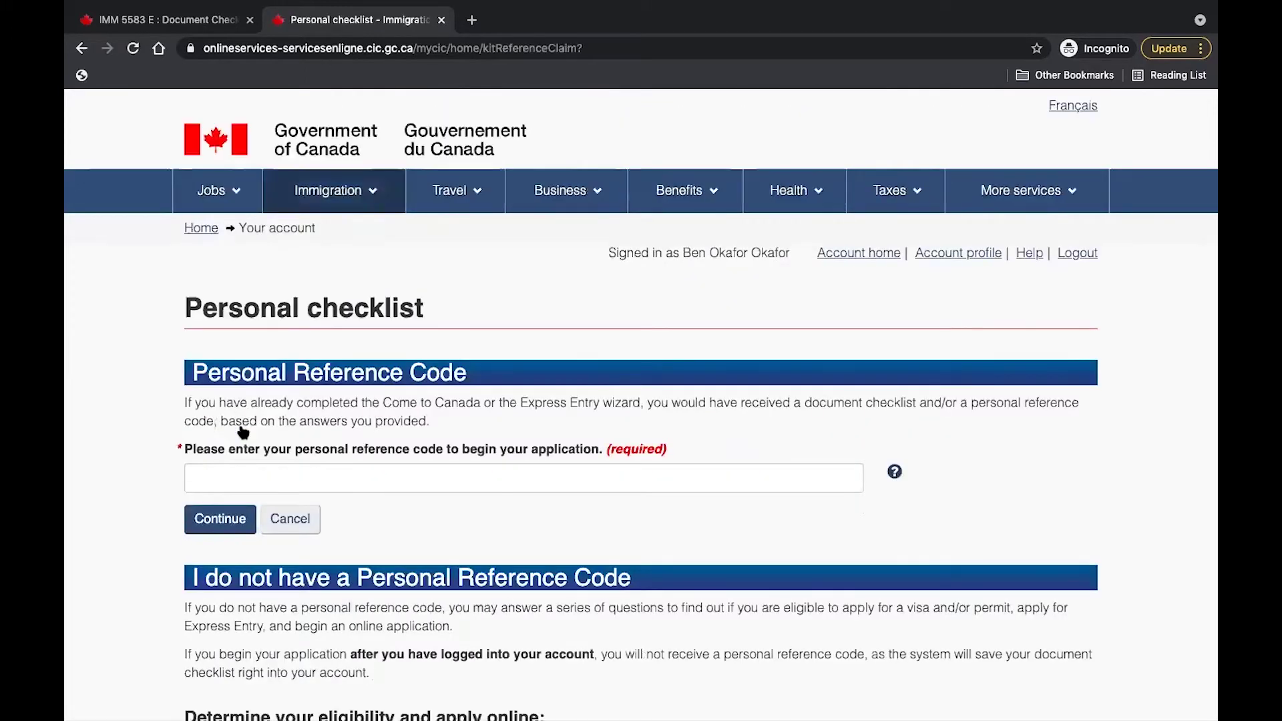
pyautogui.scroll(-6, 243, 432)
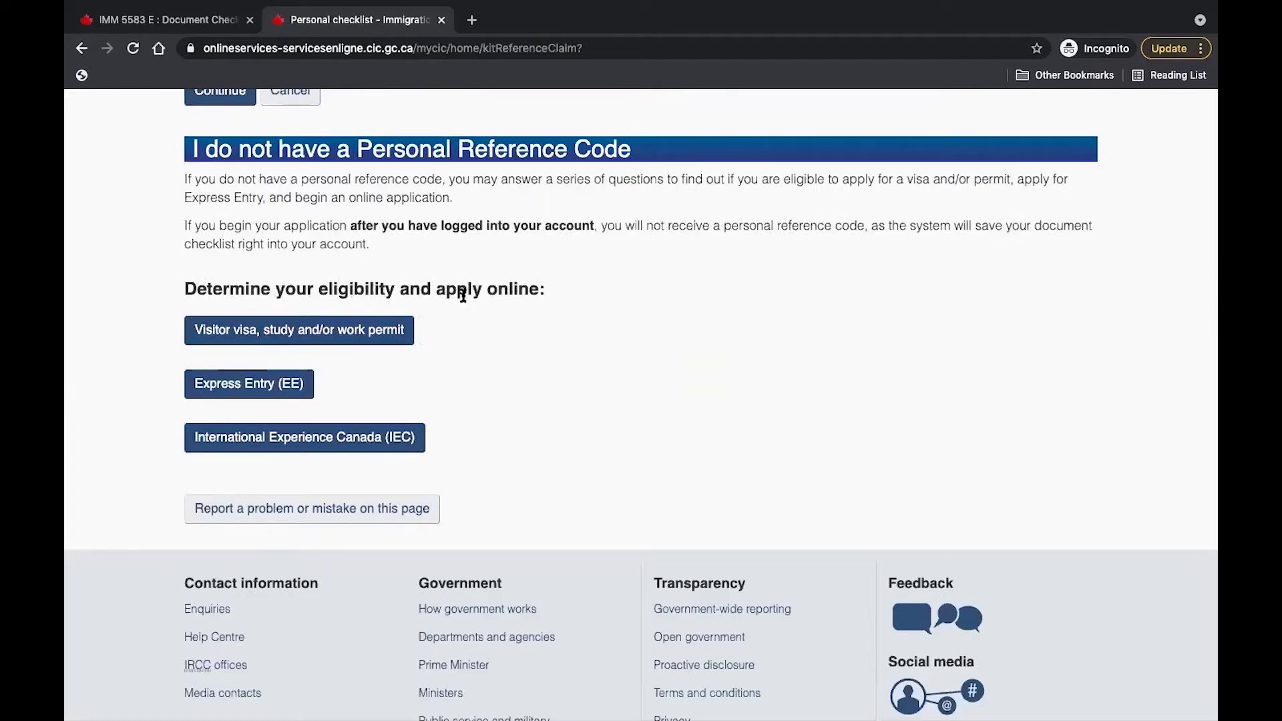
pyautogui.click(283, 336)
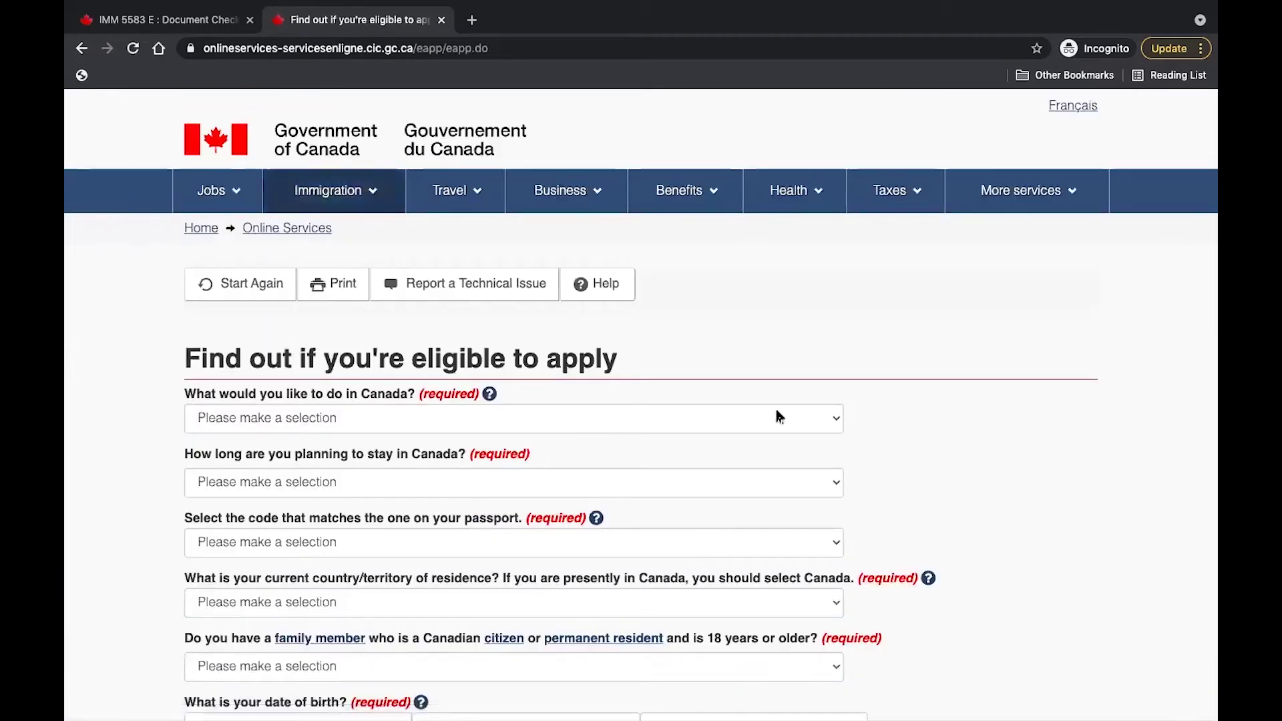
# Answer Study as the purpose in Canada, staying temporarily for more than 6 months.
pyautogui.click(831, 421)
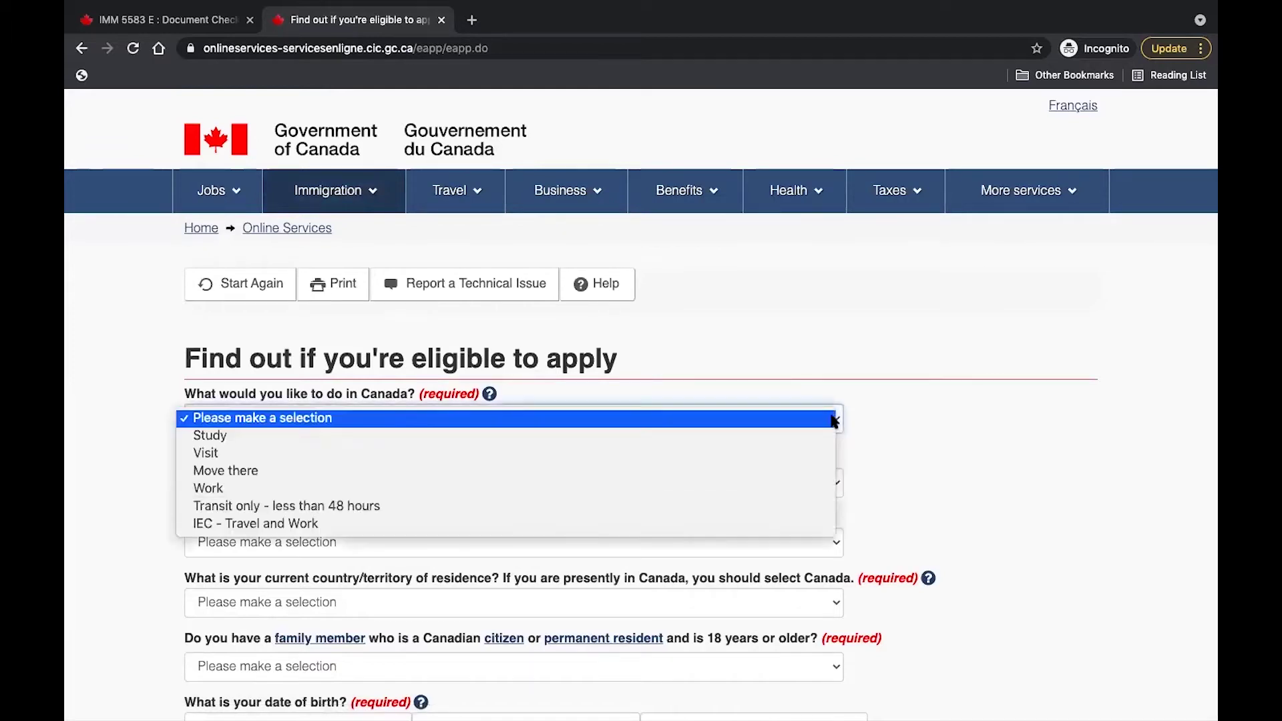
pyautogui.click(724, 437)
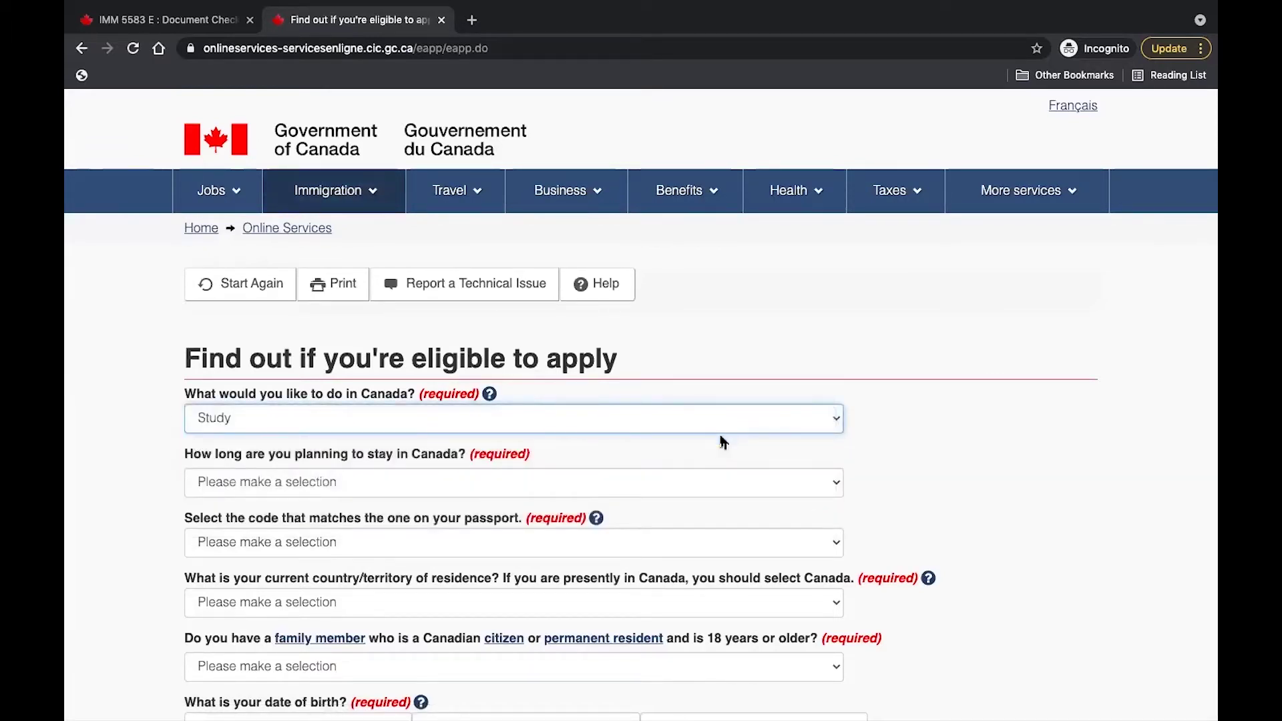
pyautogui.scroll(-2, 723, 441)
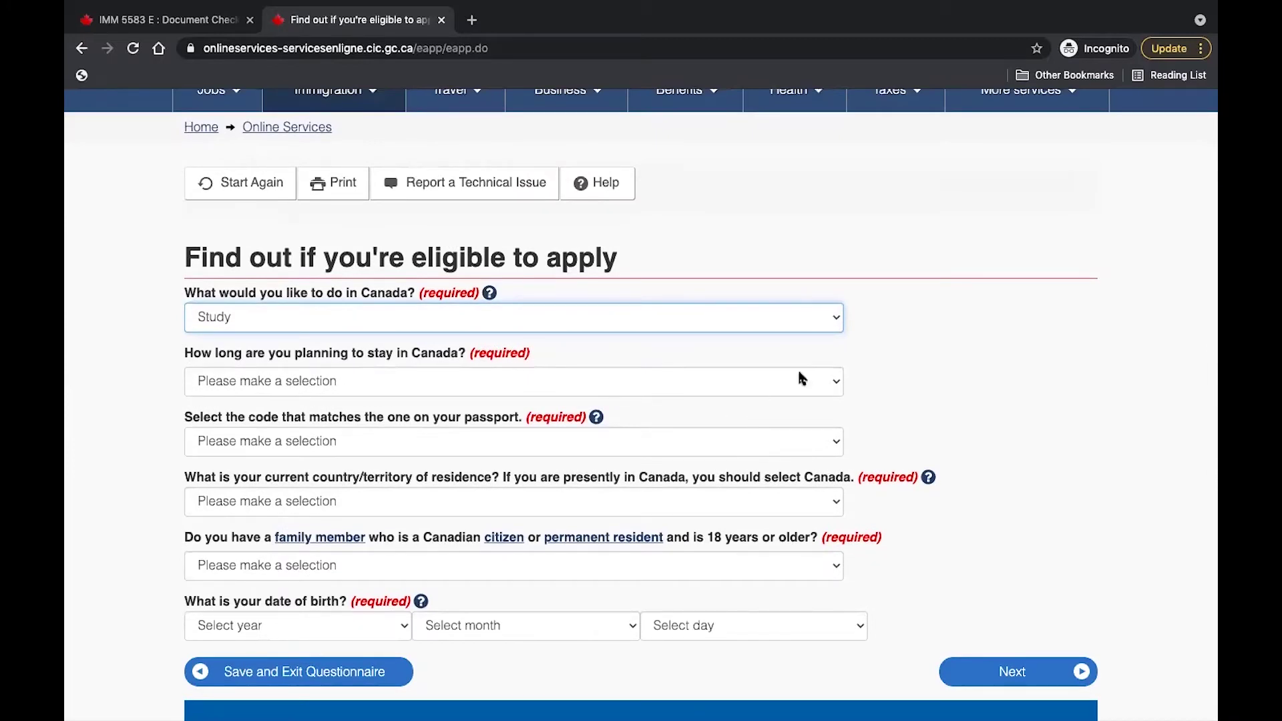
pyautogui.click(835, 375)
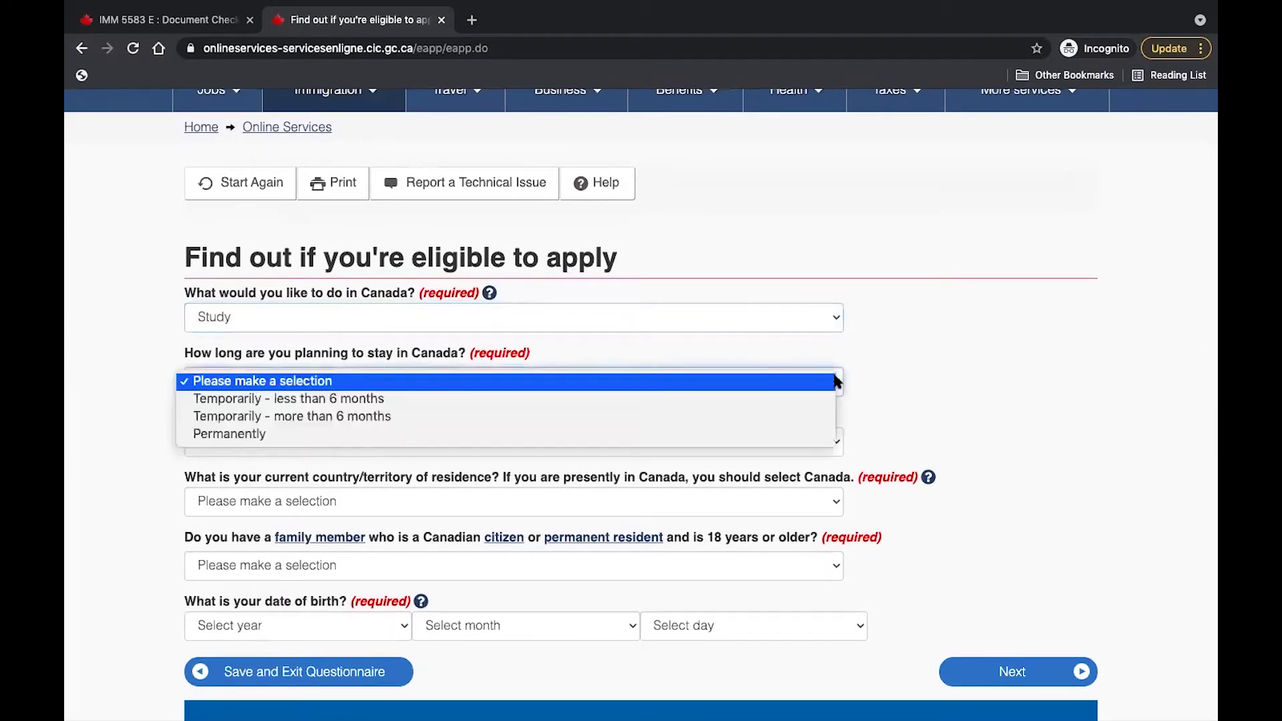
pyautogui.click(766, 418)
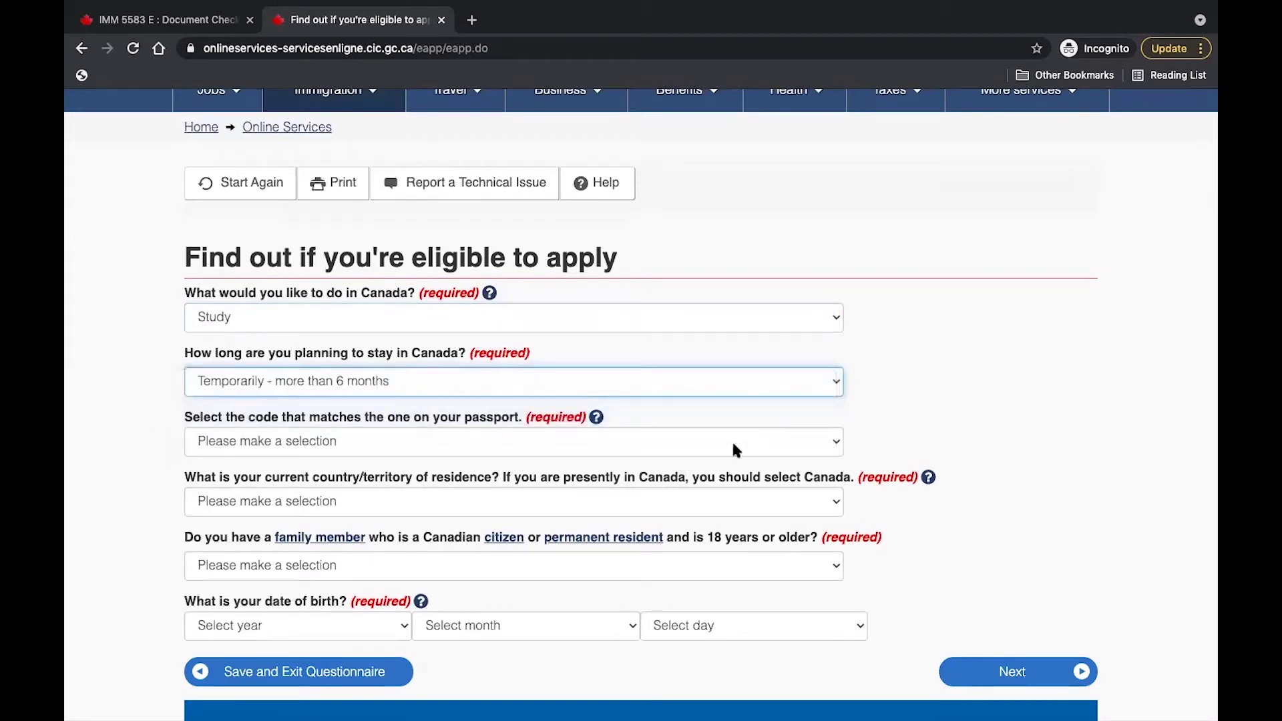
# Set the passport code to NGA (Nigeria) and the country of residence to Canada.
pyautogui.click(827, 443)
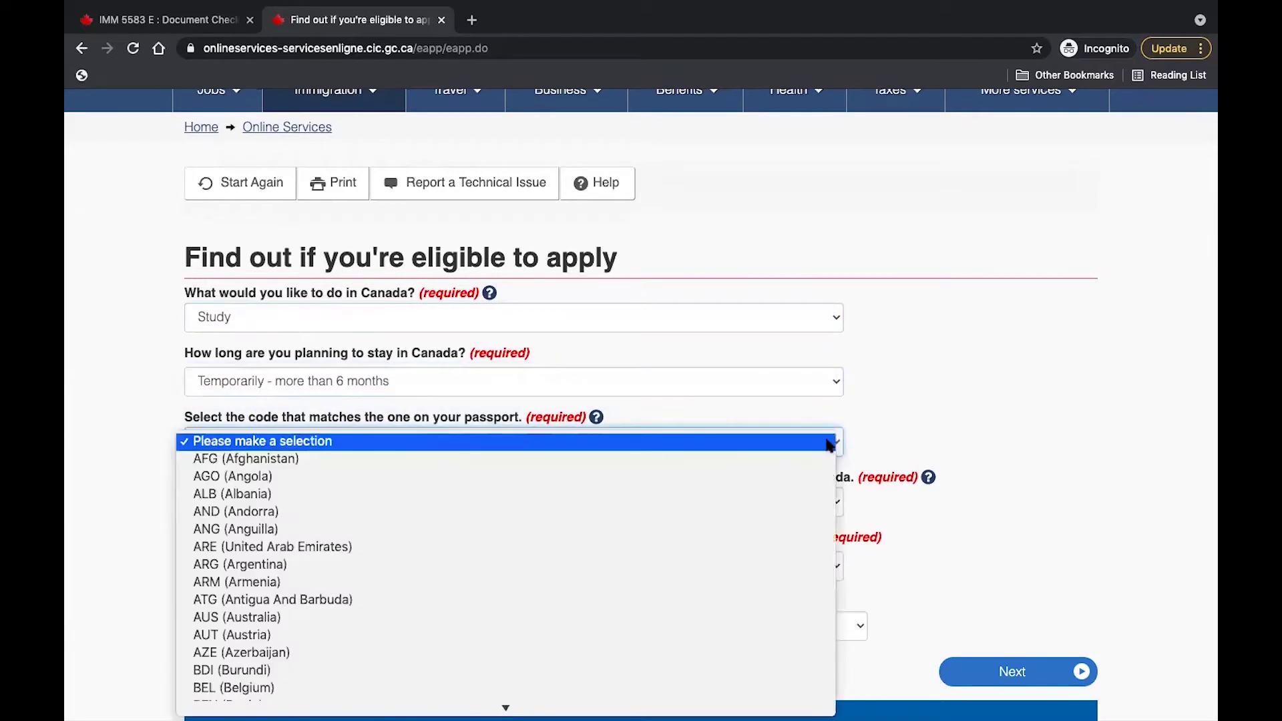
pyautogui.write('nig')
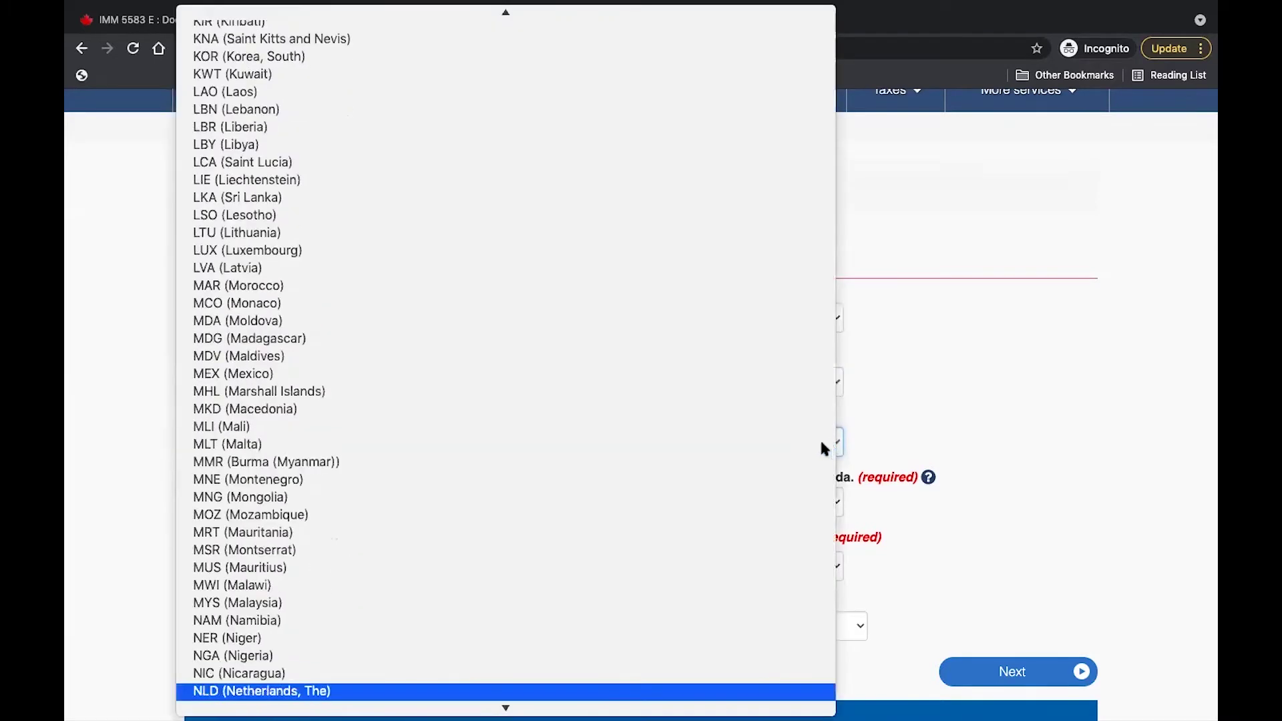
pyautogui.click(688, 649)
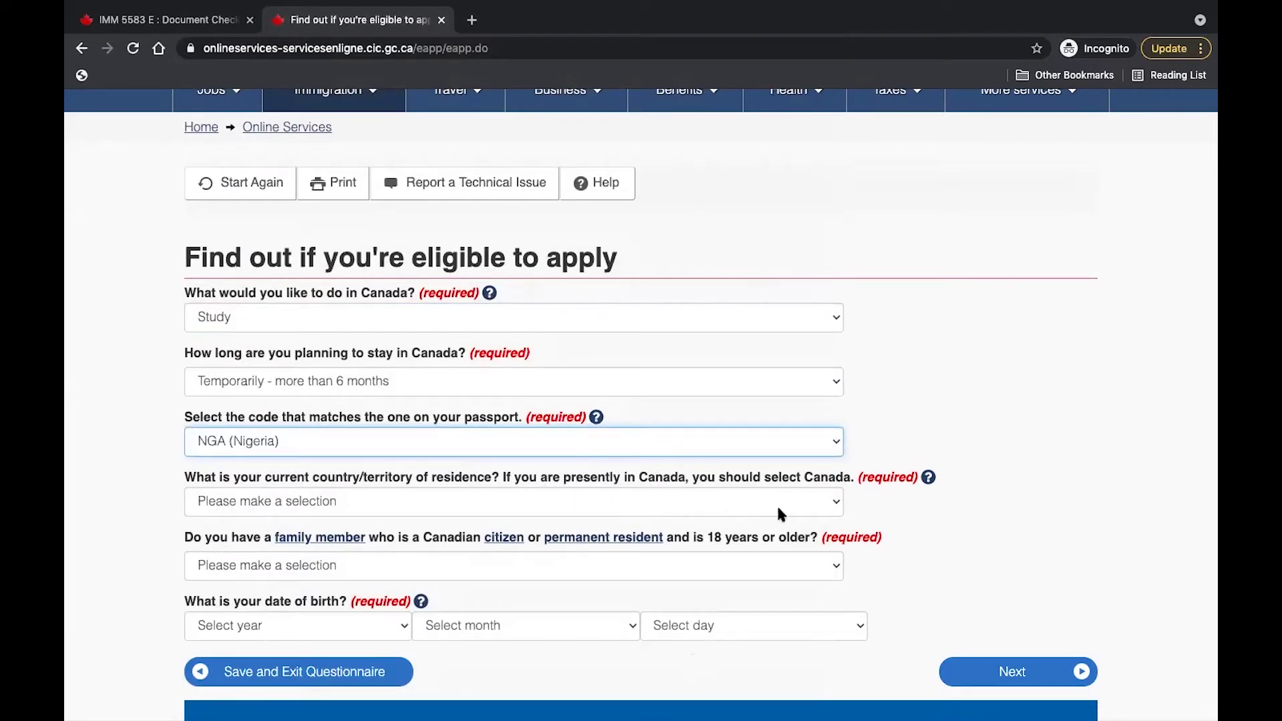
pyautogui.click(830, 500)
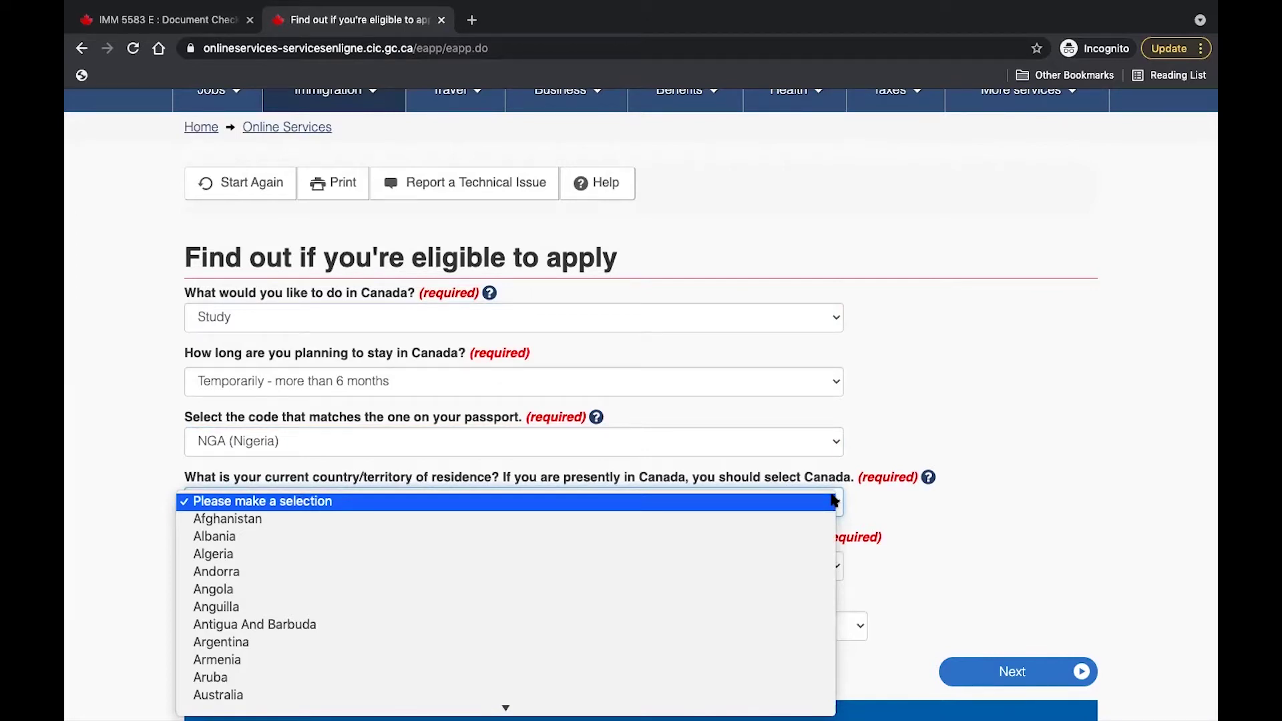
pyautogui.press('c')
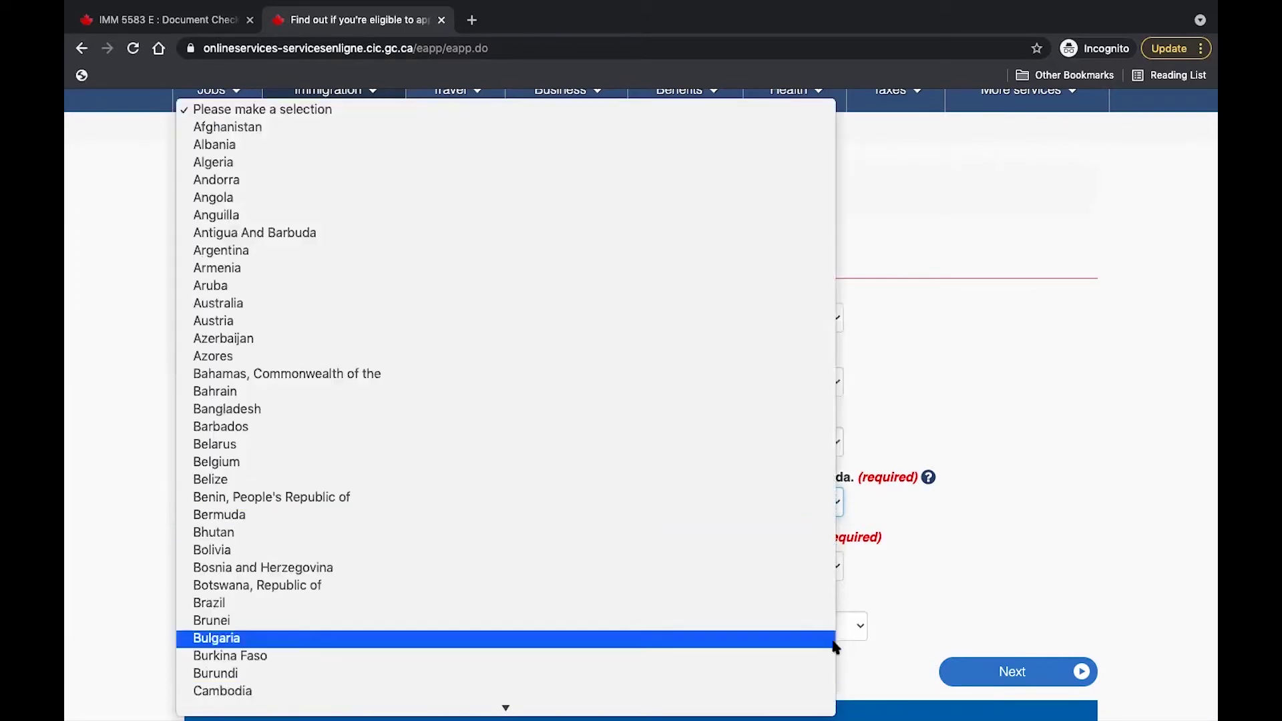
pyautogui.moveTo(833, 719)
pyautogui.click(572, 608)
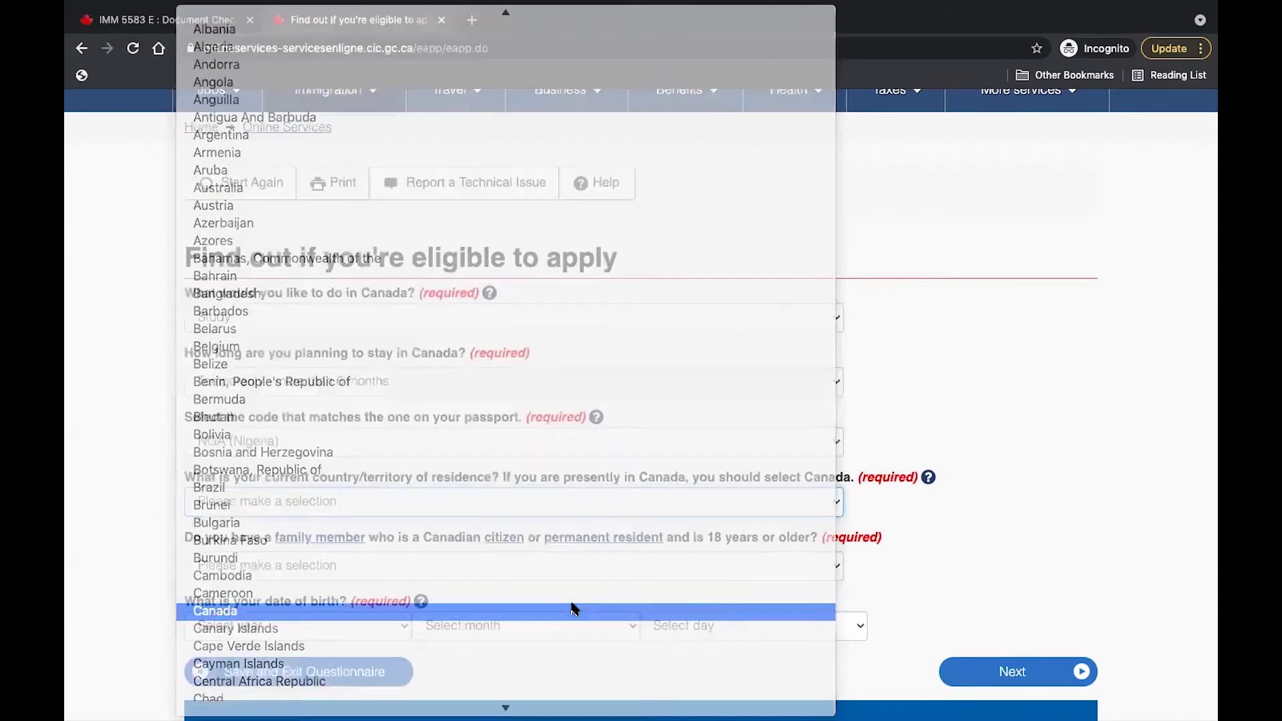
pyautogui.scroll(-1, 591, 564)
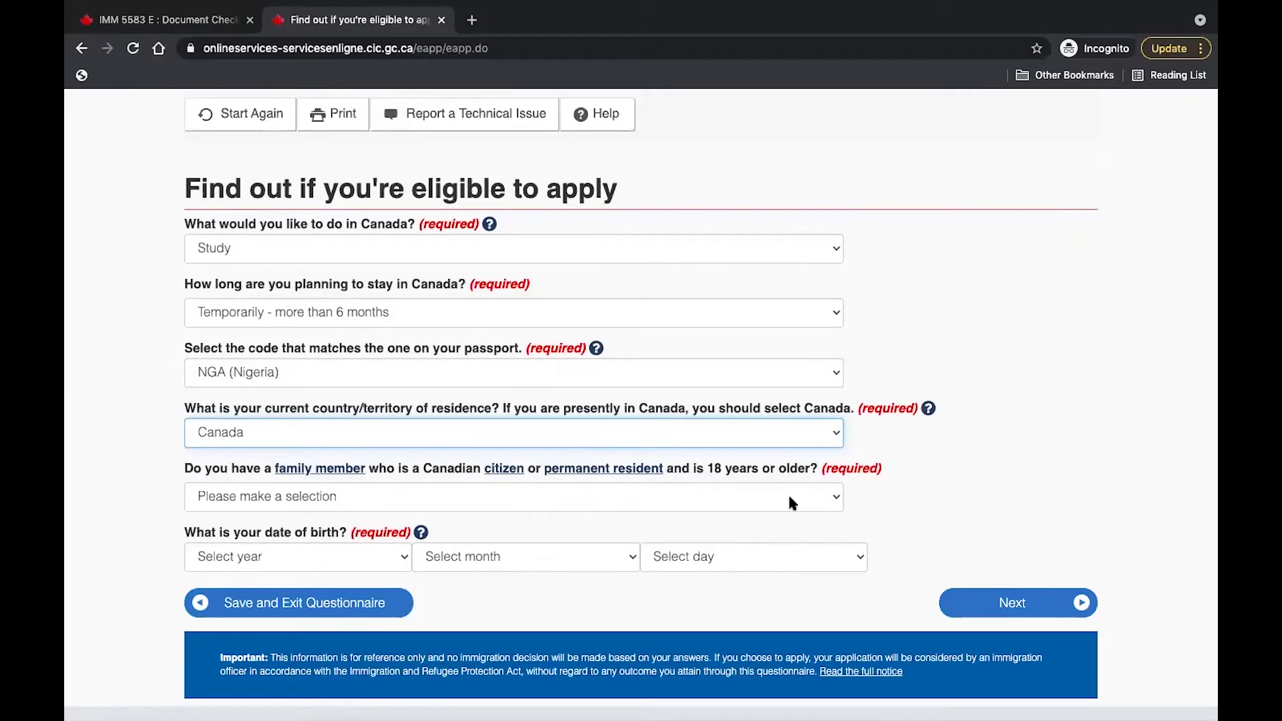
pyautogui.click(830, 496)
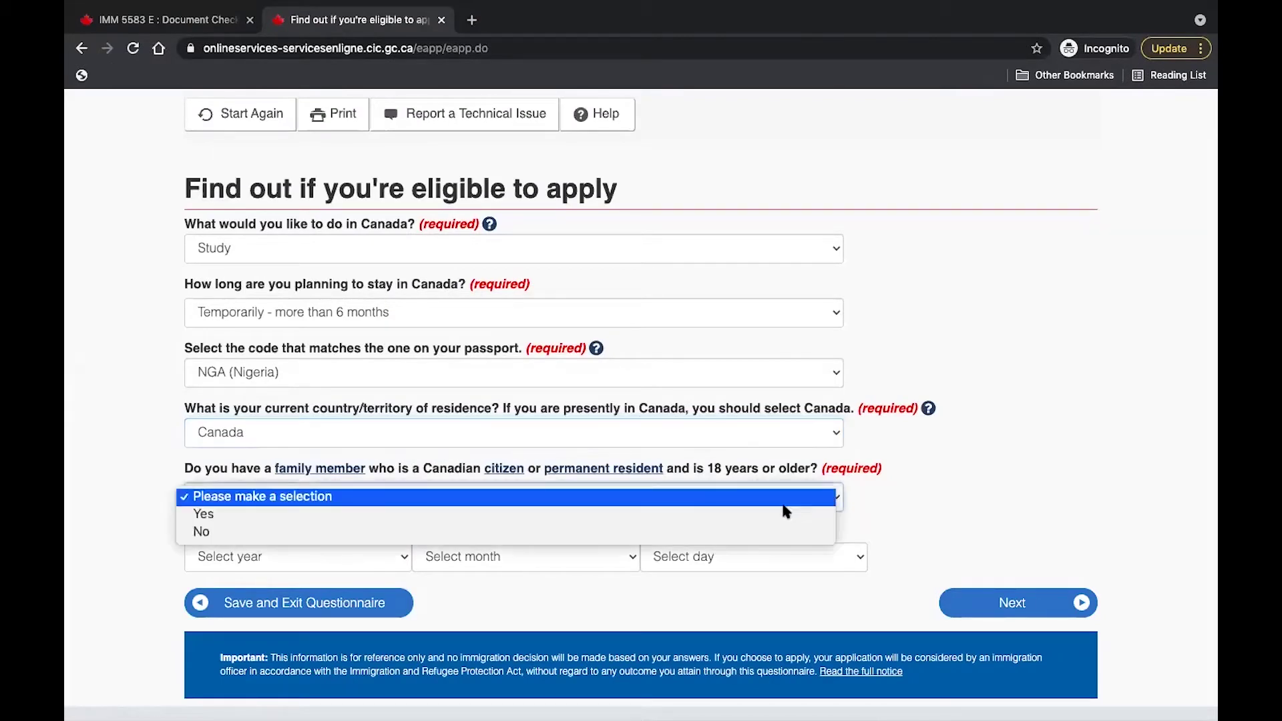
pyautogui.click(745, 532)
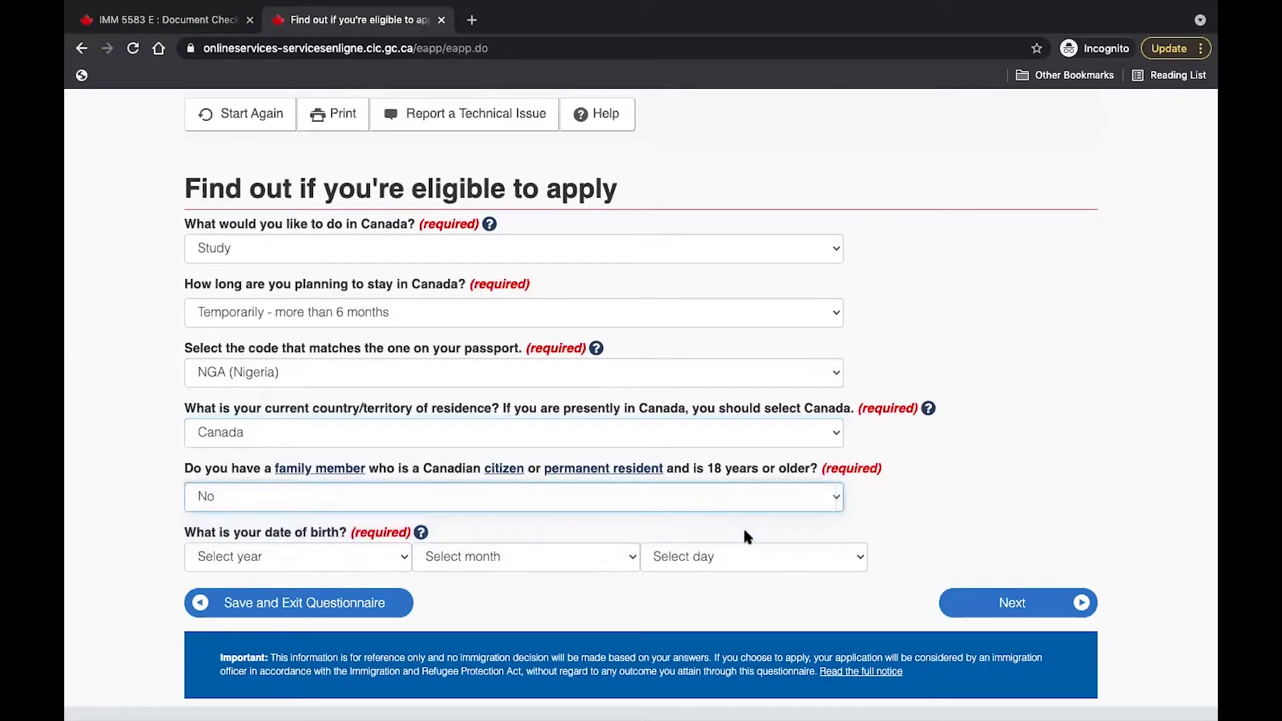
pyautogui.scroll(-3, 745, 531)
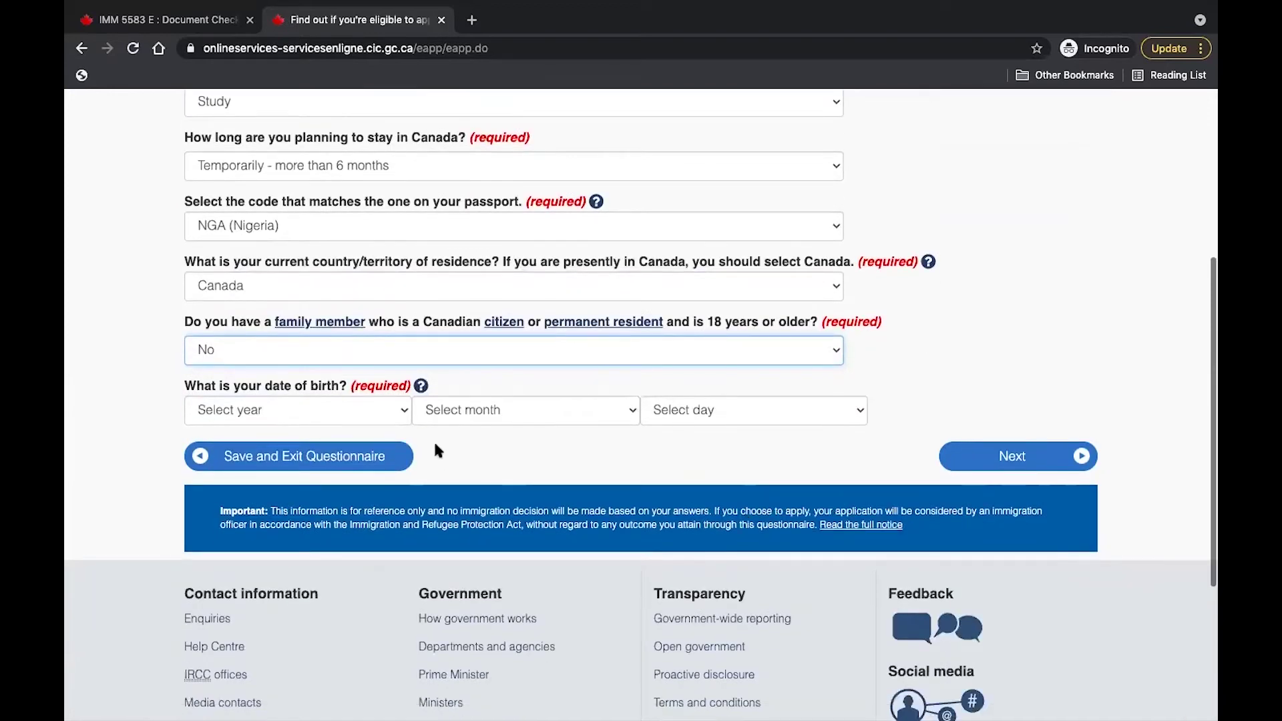
pyautogui.click(403, 412)
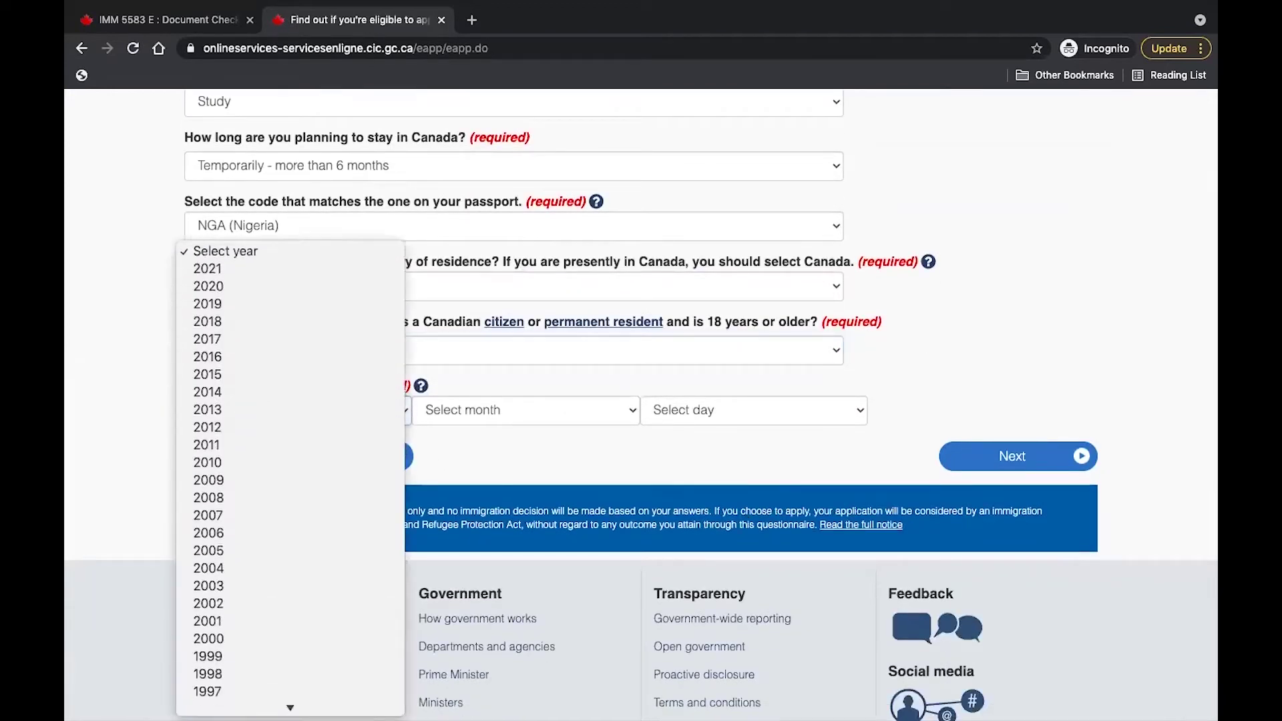
pyautogui.click(337, 618)
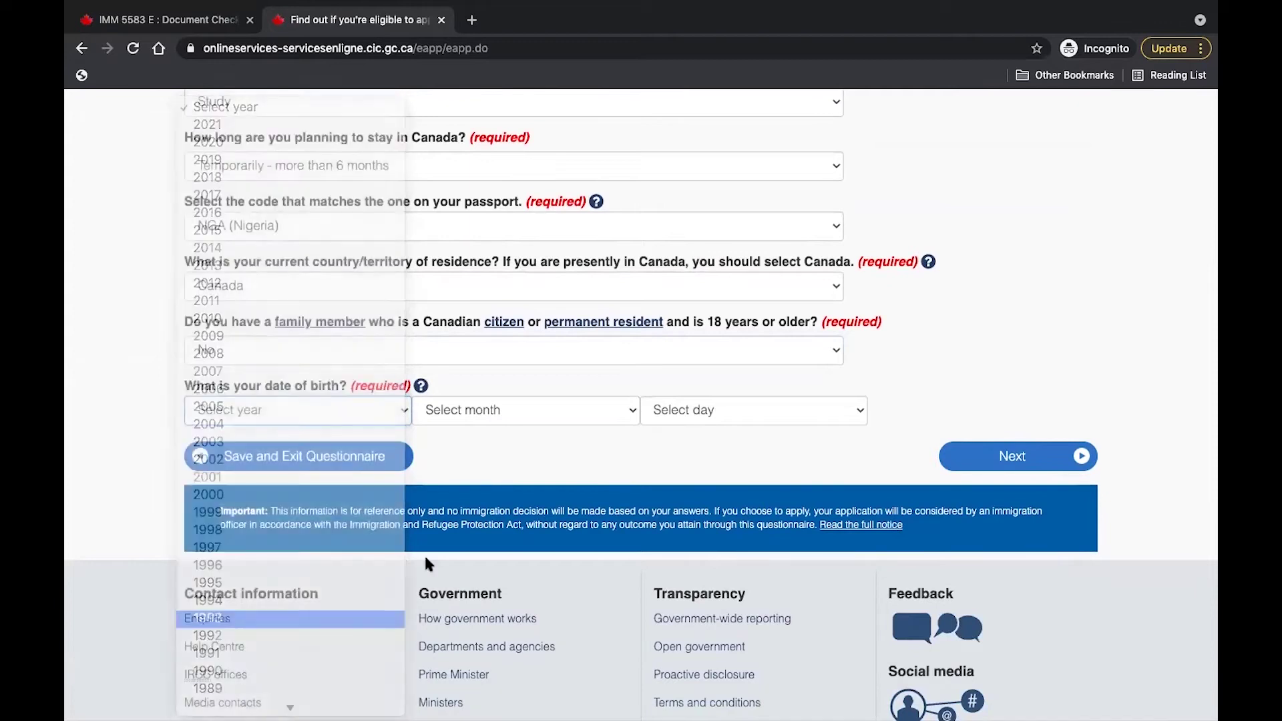
pyautogui.click(629, 410)
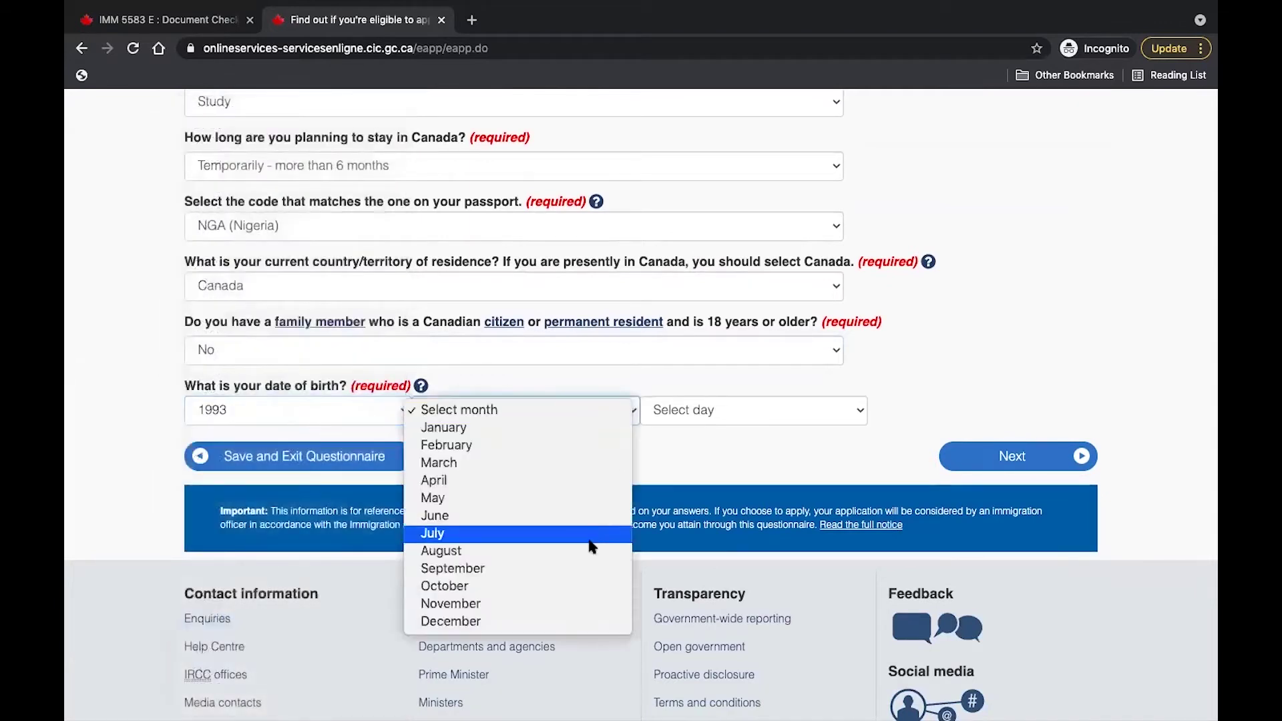
pyautogui.click(591, 535)
pyautogui.click(801, 418)
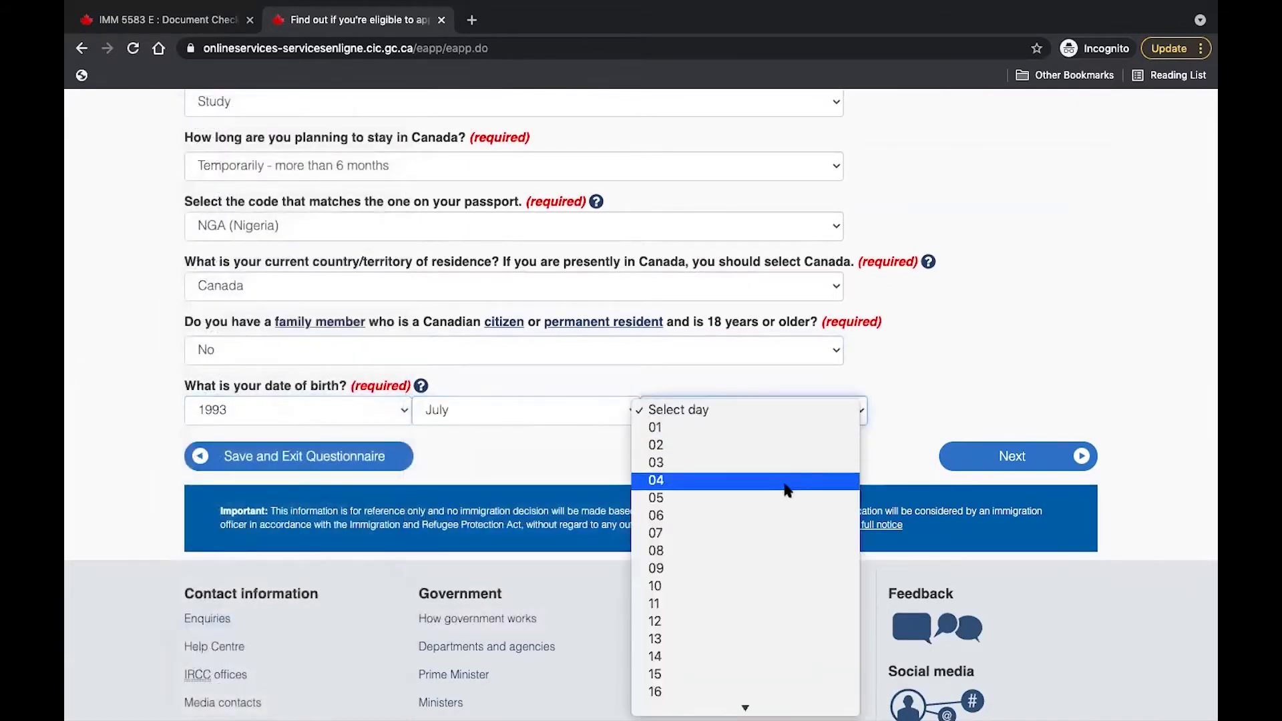
pyautogui.click(786, 485)
pyautogui.click(1010, 456)
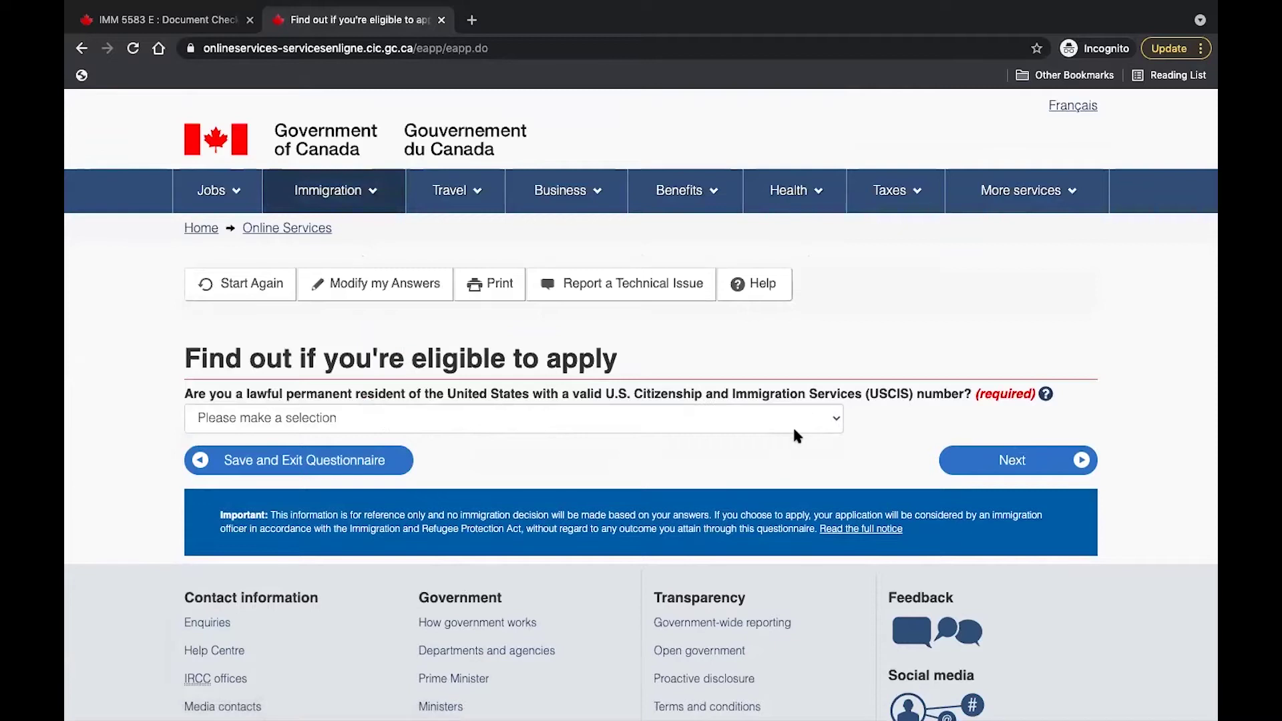
# Answer No to US permanent residency and give Student as the current immigration status.
pyautogui.click(834, 417)
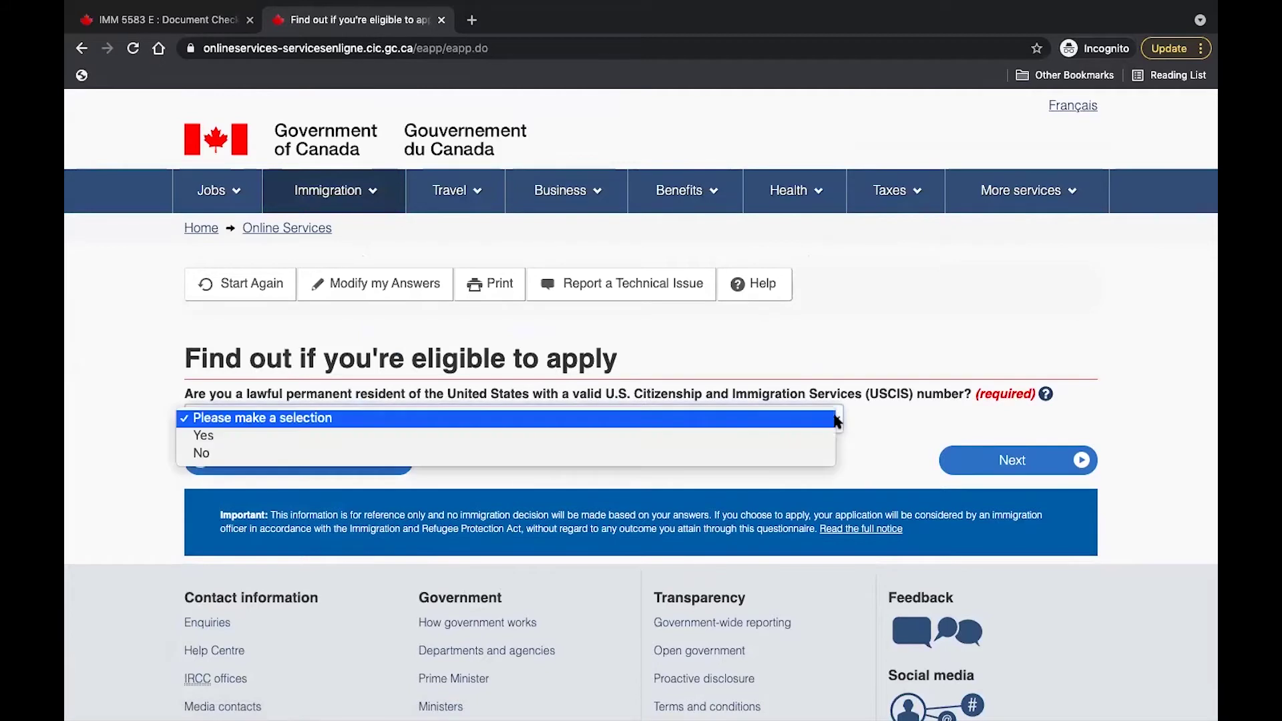
pyautogui.click(816, 454)
pyautogui.click(1010, 462)
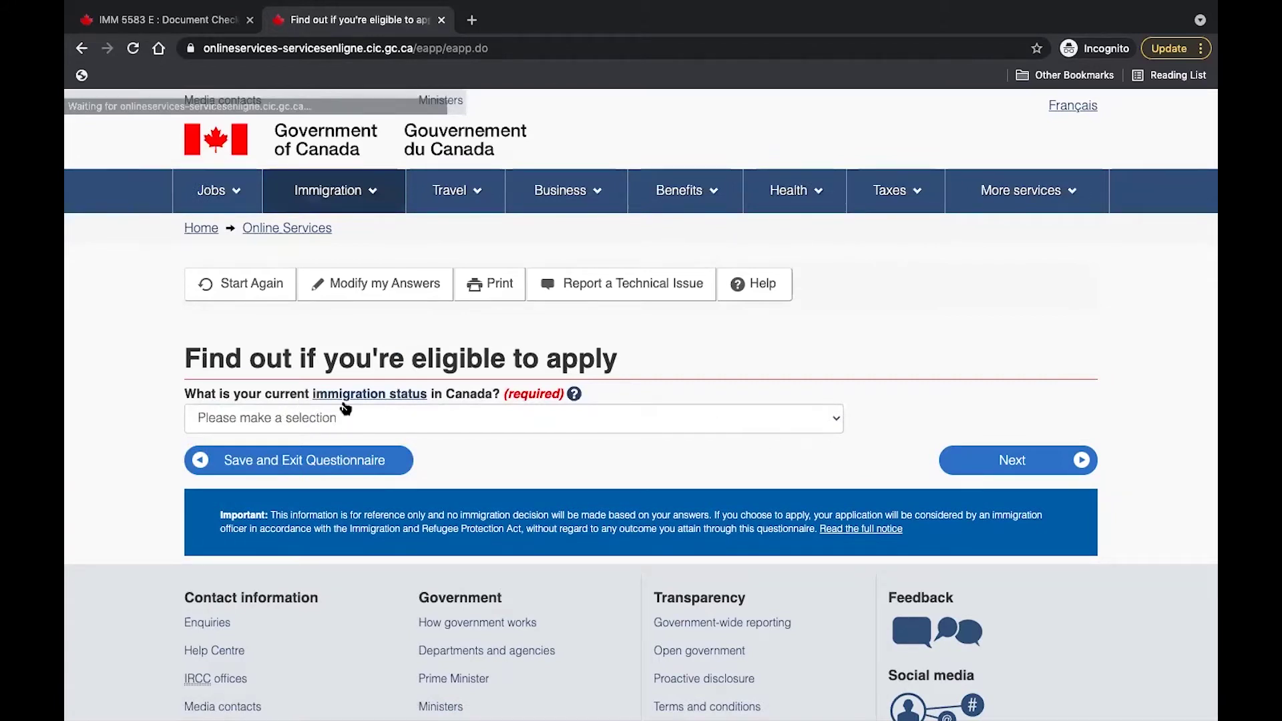
pyautogui.click(838, 419)
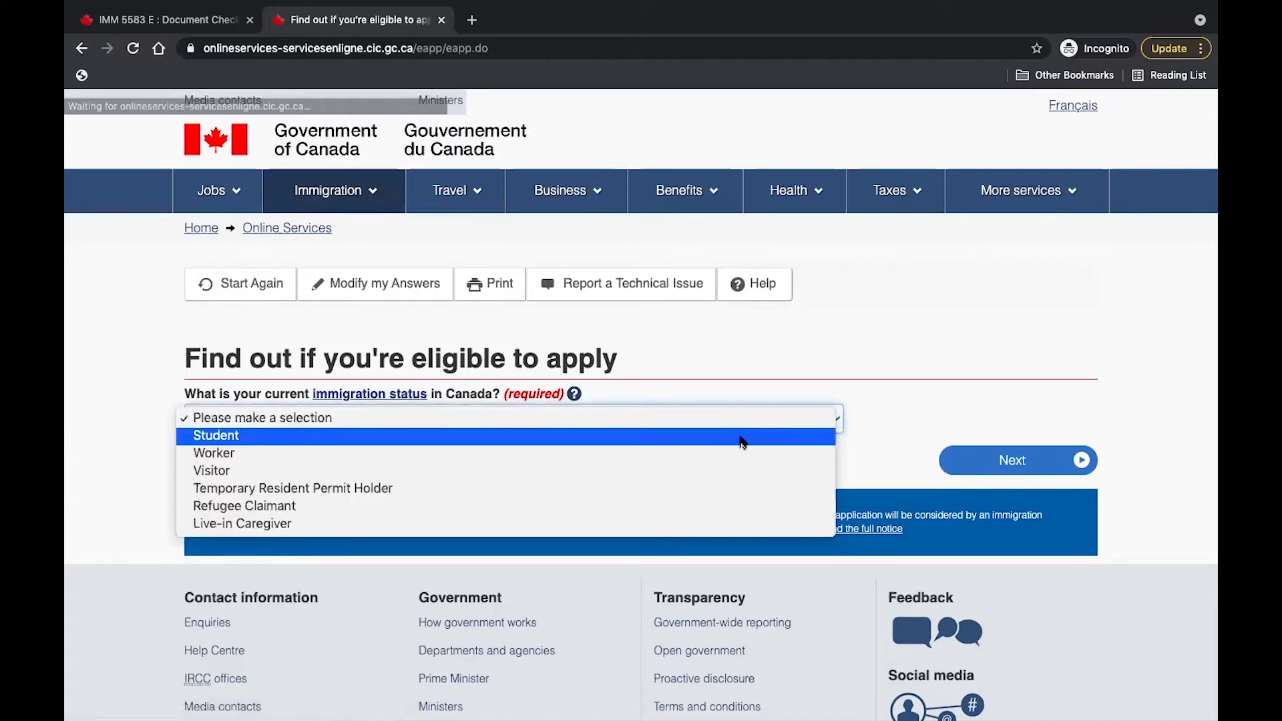
pyautogui.click(741, 438)
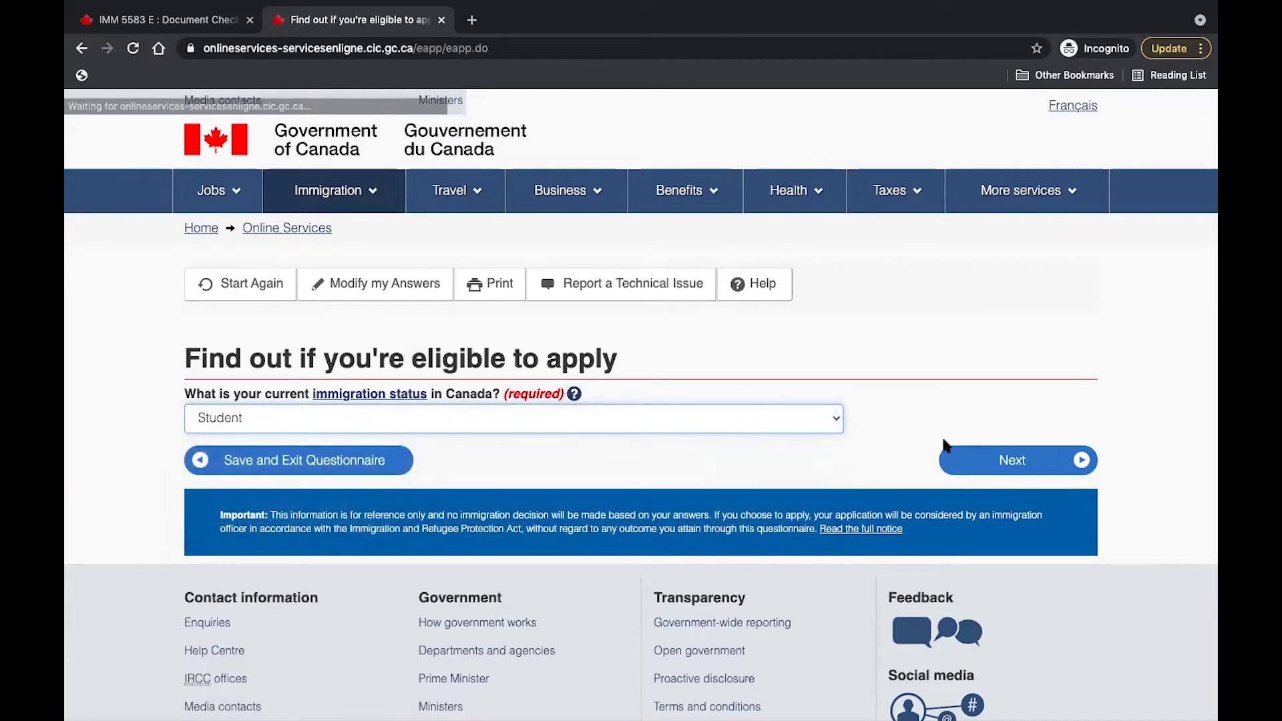
pyautogui.click(989, 465)
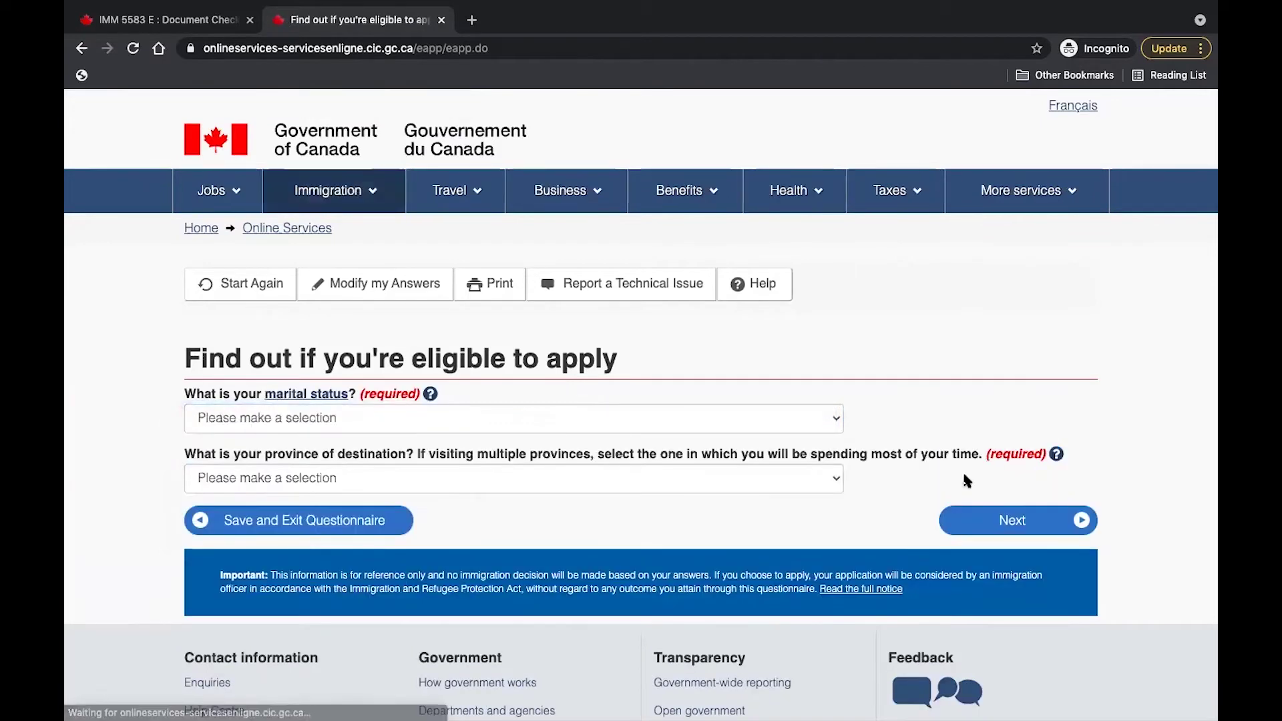
# Choose Never Married/Single as marital status and Ontario as destination province.
pyautogui.click(834, 417)
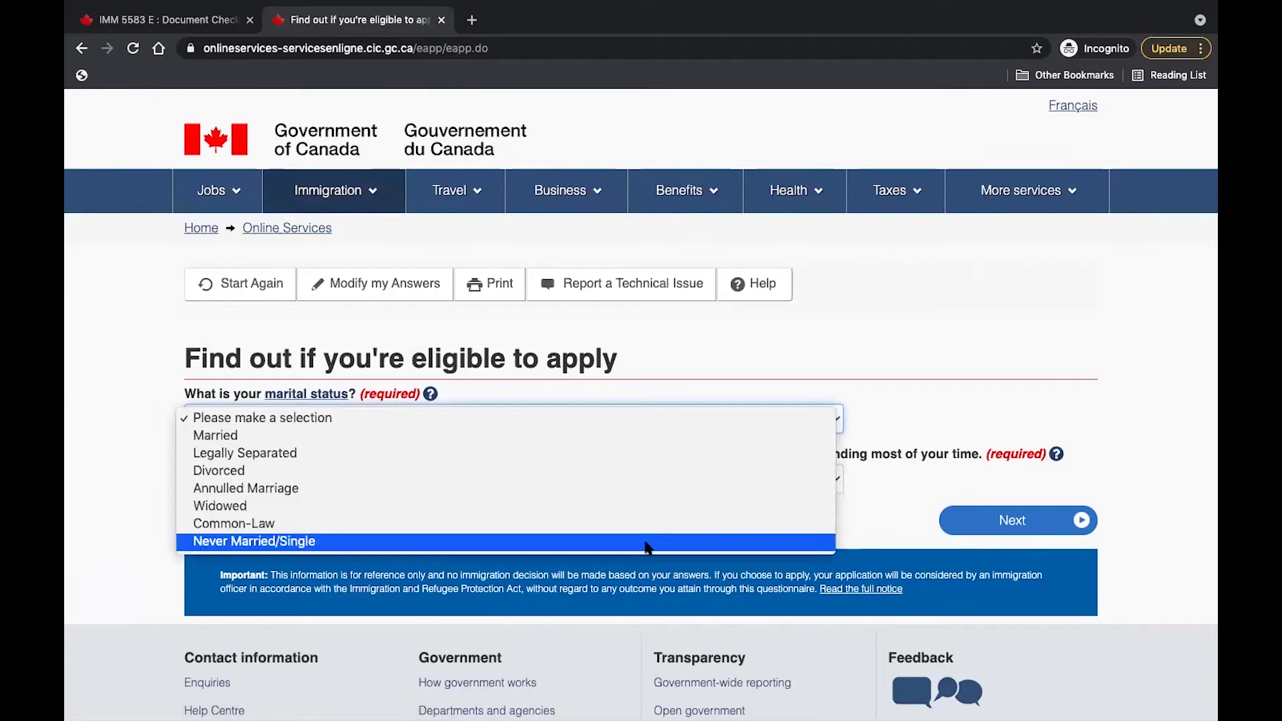
pyautogui.click(647, 542)
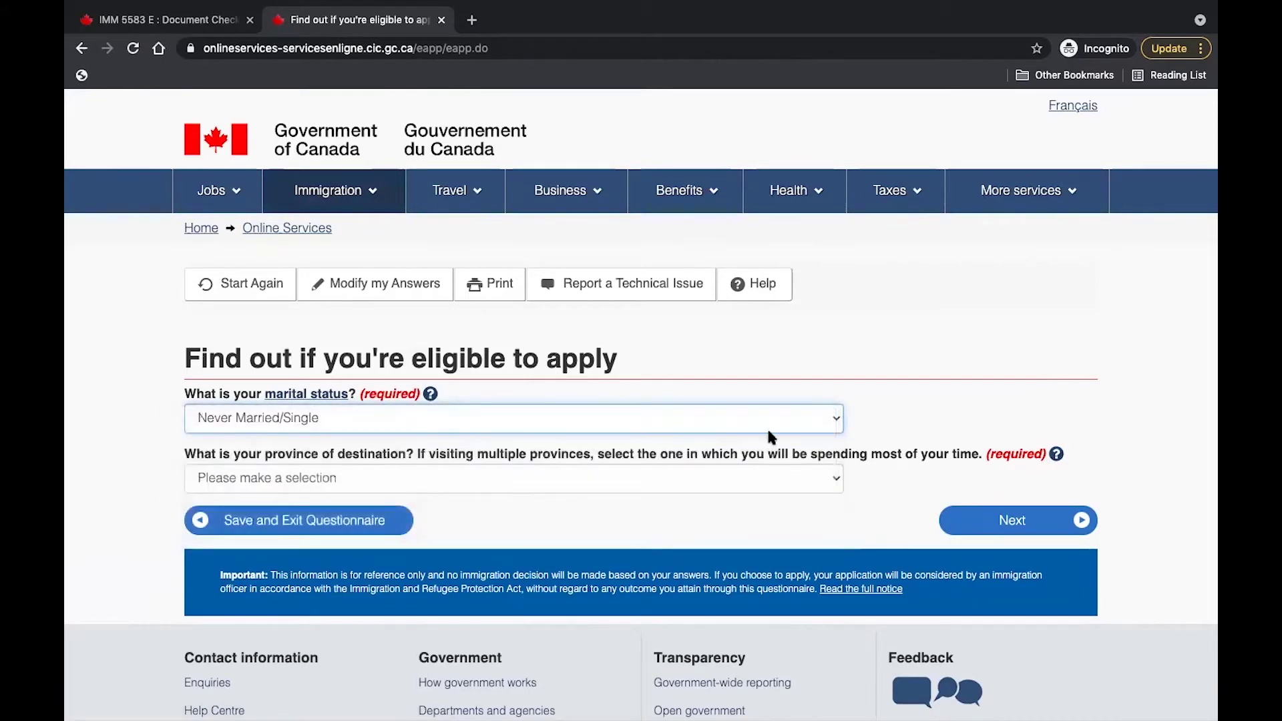
pyautogui.click(835, 481)
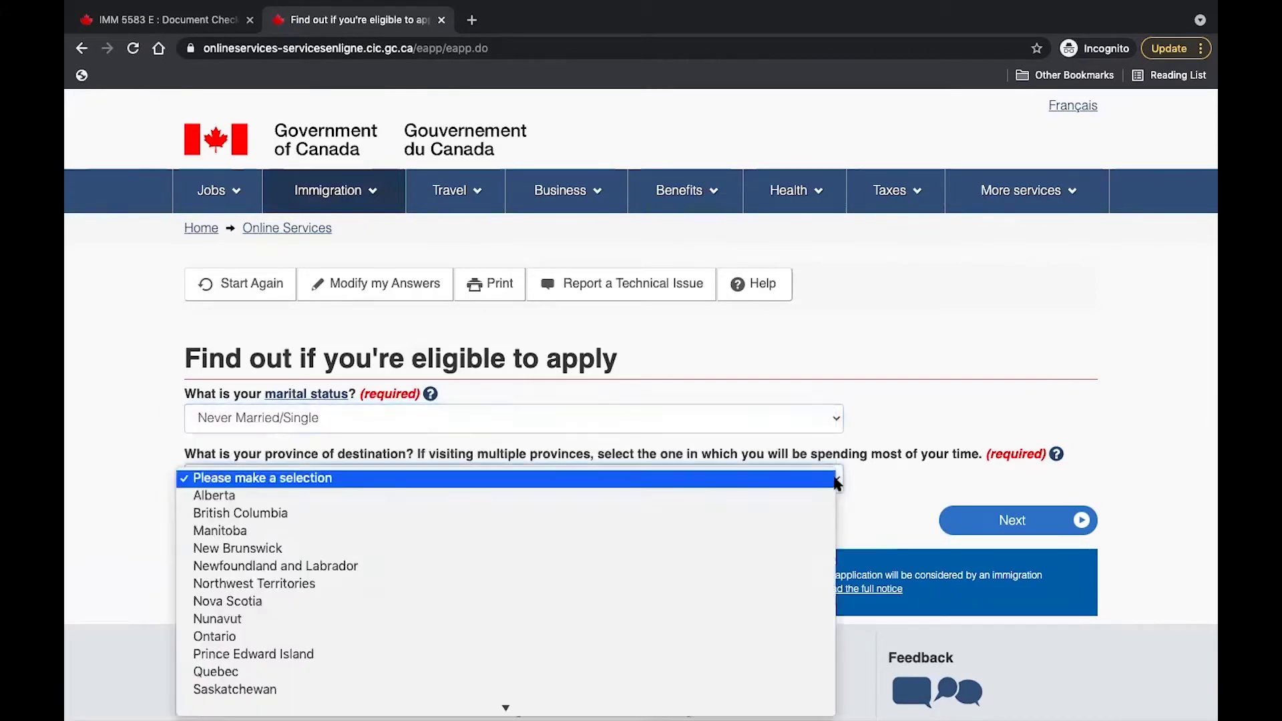
pyautogui.click(779, 638)
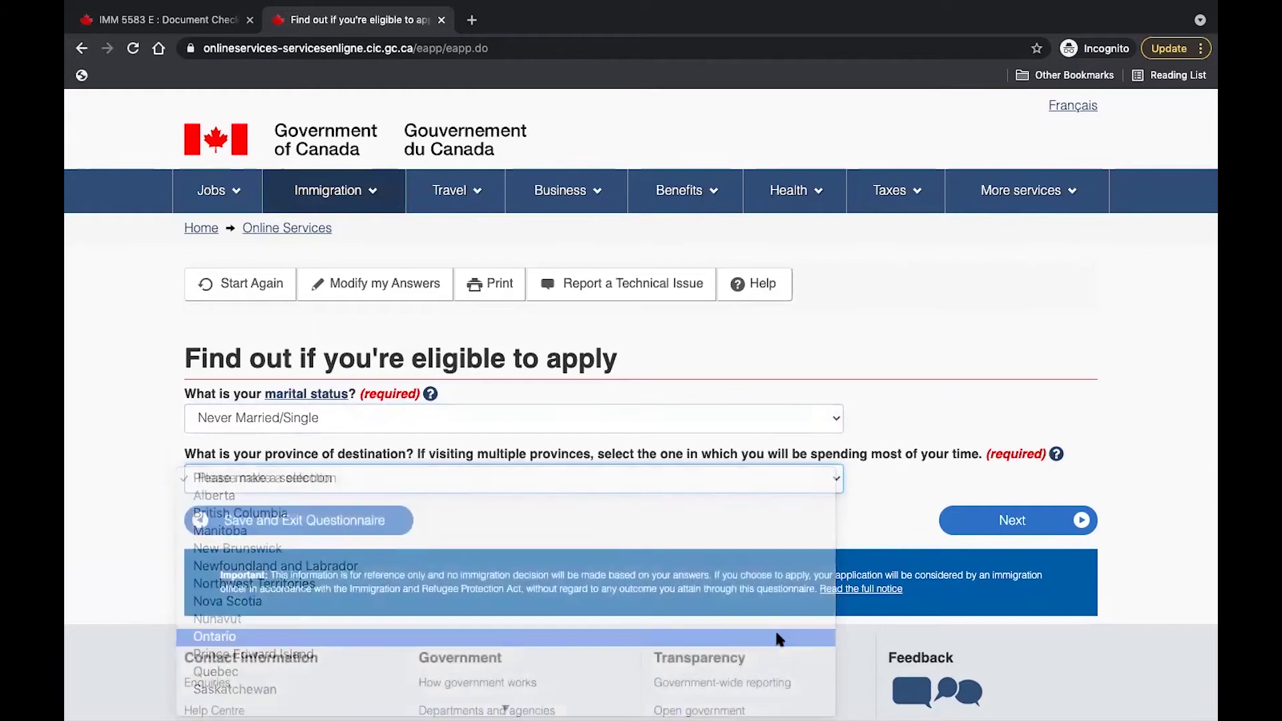
# Submit the questionnaire and review the Study Permit (in Canada) and Temporary Resident Visa results.
pyautogui.click(1008, 528)
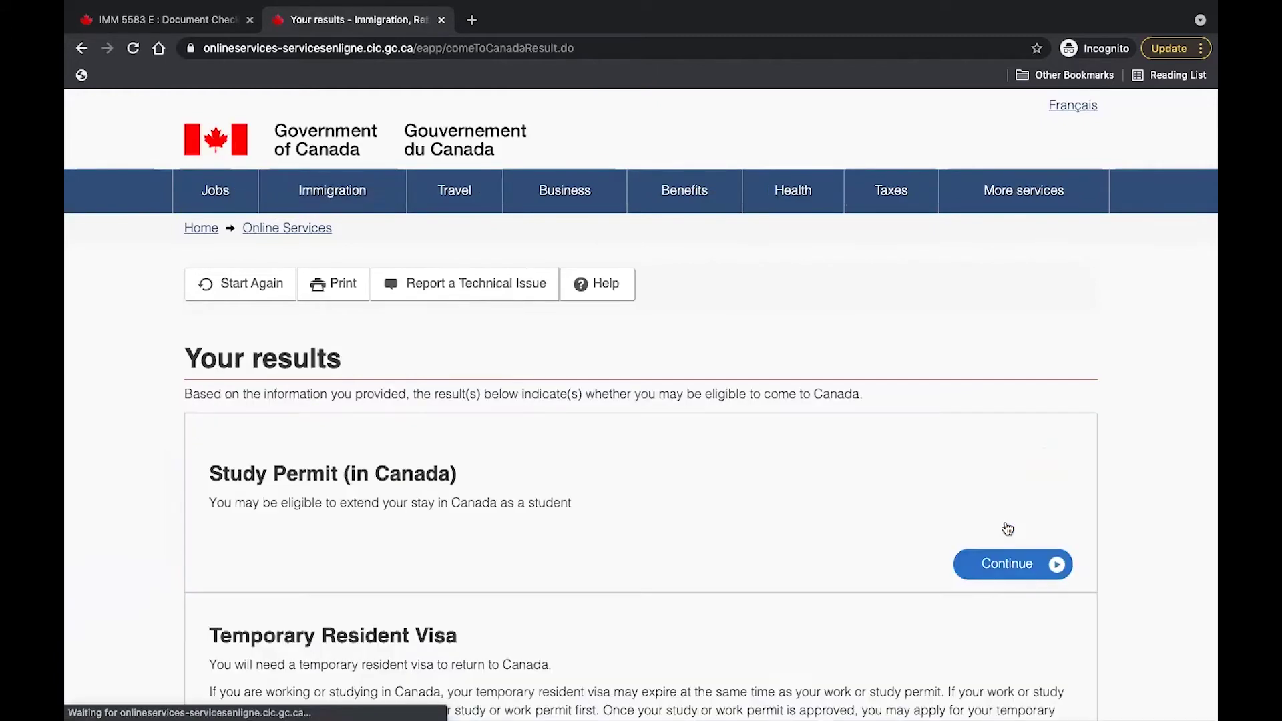
pyautogui.scroll(-2, 944, 475)
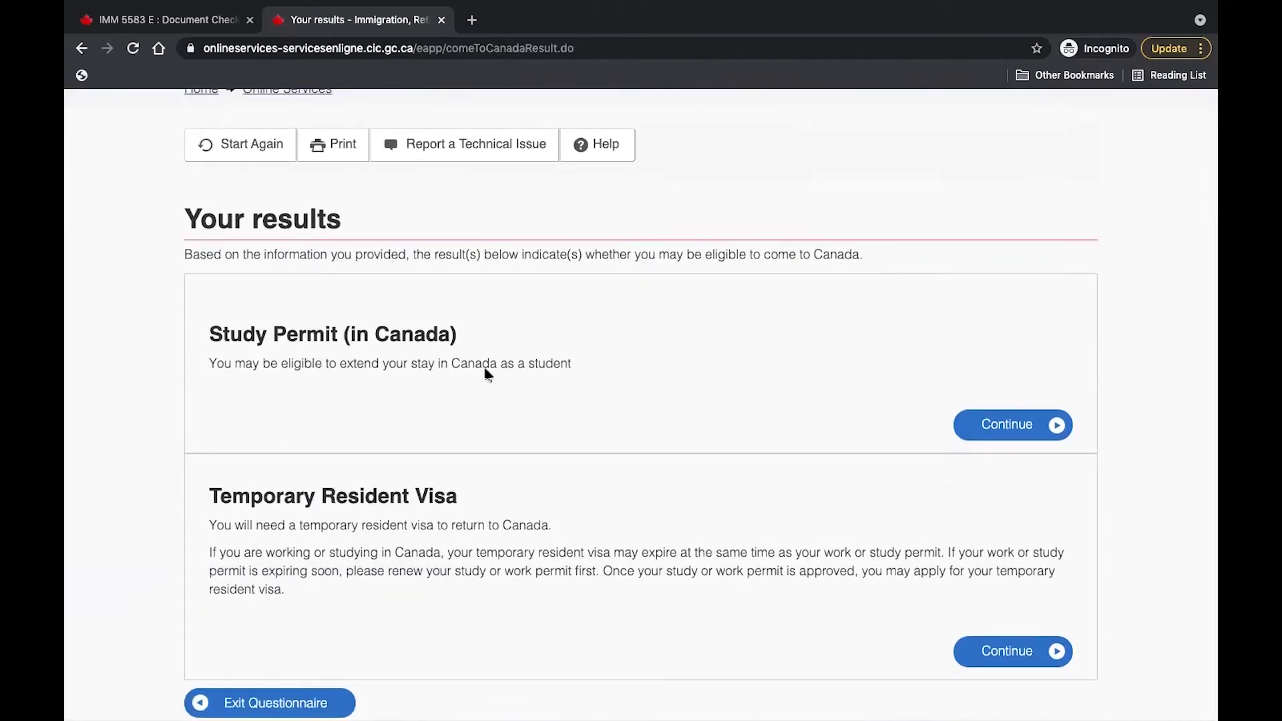
pyautogui.scroll(-2, 761, 442)
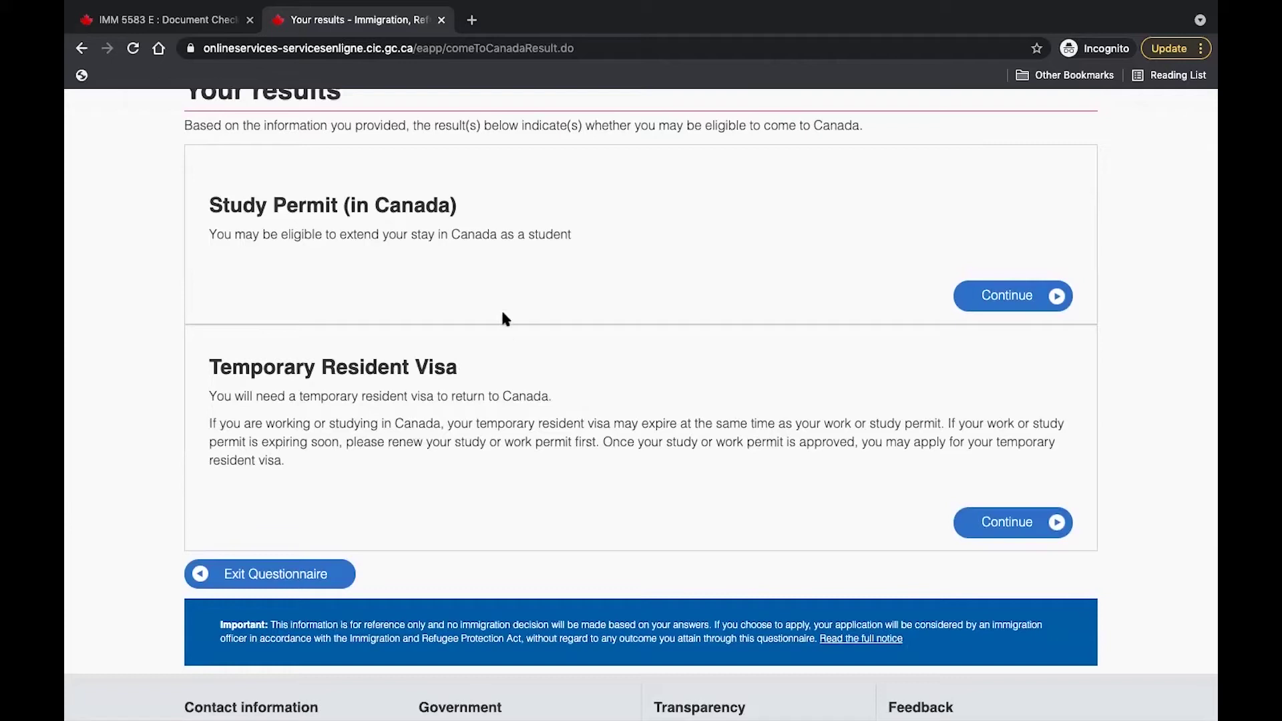
pyautogui.scroll(1, 499, 284)
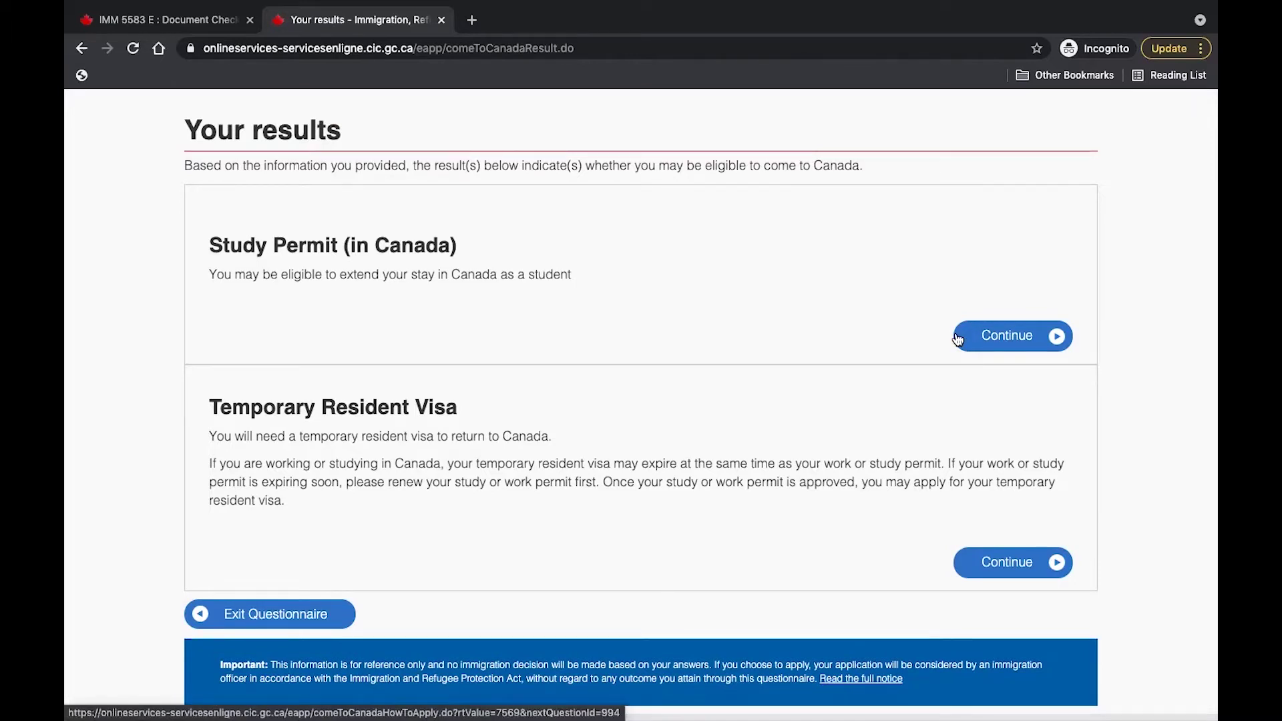
pyautogui.scroll(1, 958, 339)
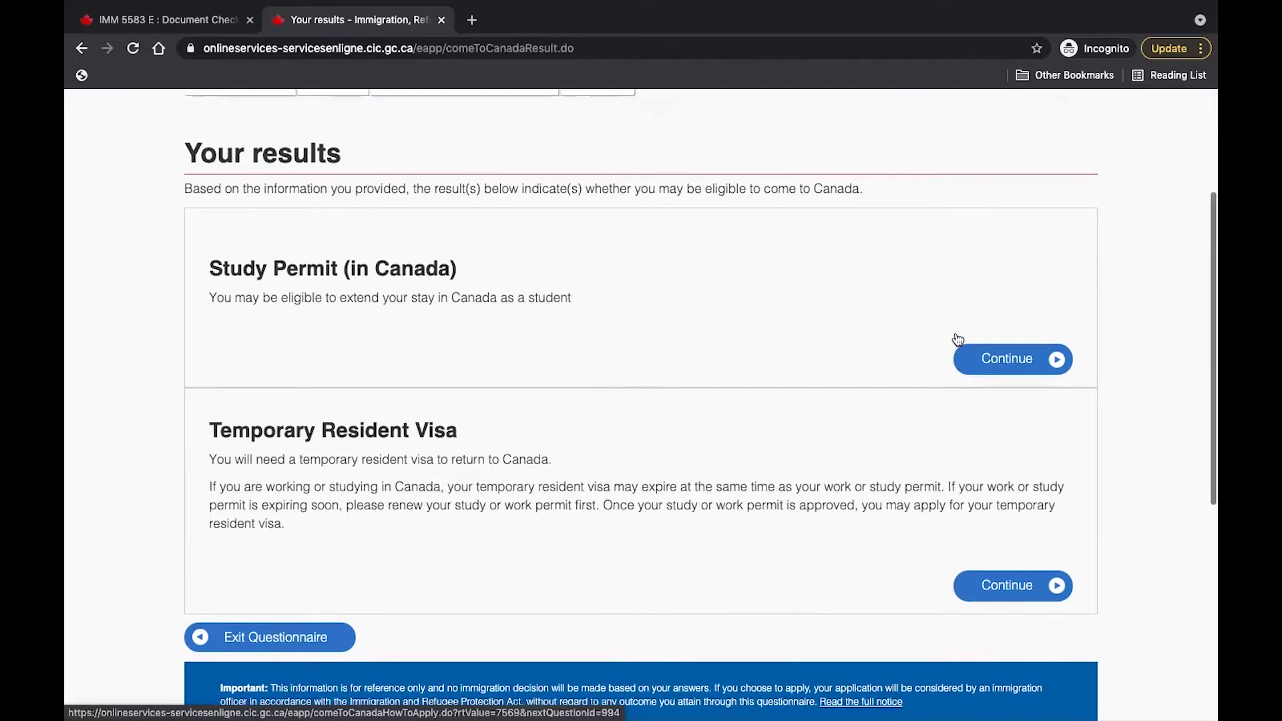
# Continue with the Study Permit (in Canada) result to the personal checklist page.
pyautogui.click(1005, 361)
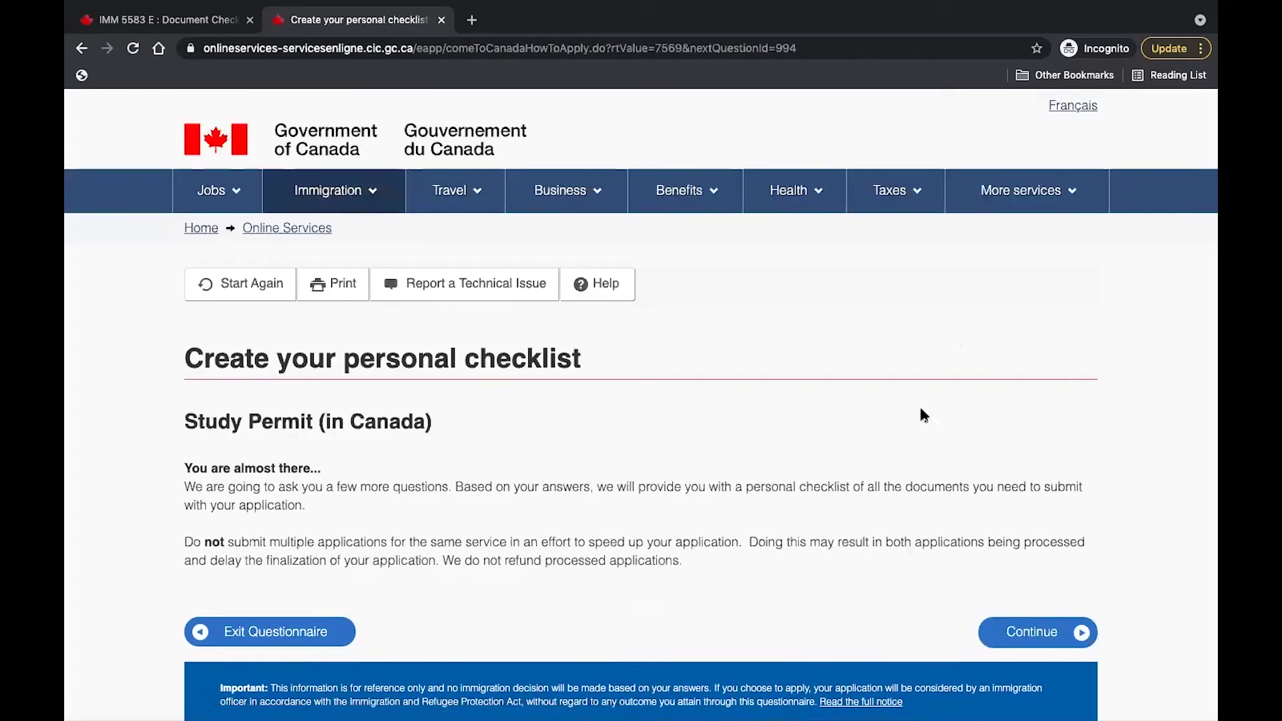
pyautogui.scroll(-3, 902, 401)
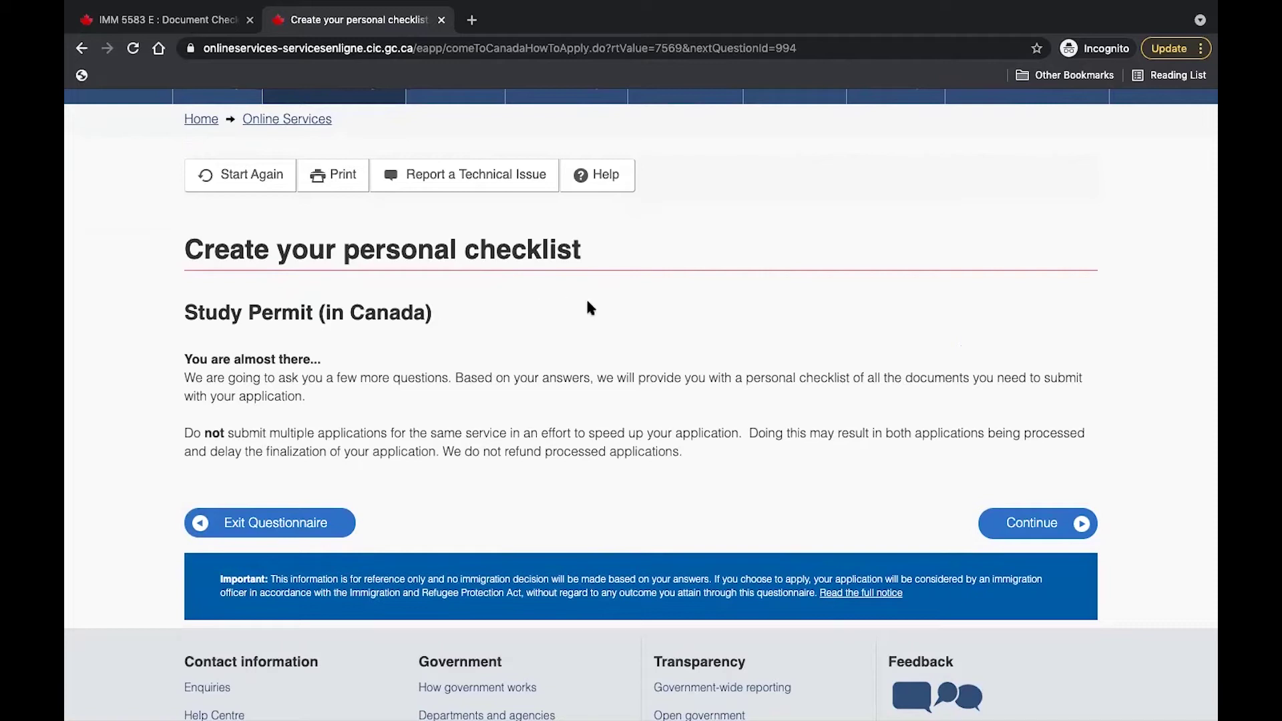
# Start the checklist, answering No to accompanying a family member and No to a work permit.
pyautogui.click(1015, 528)
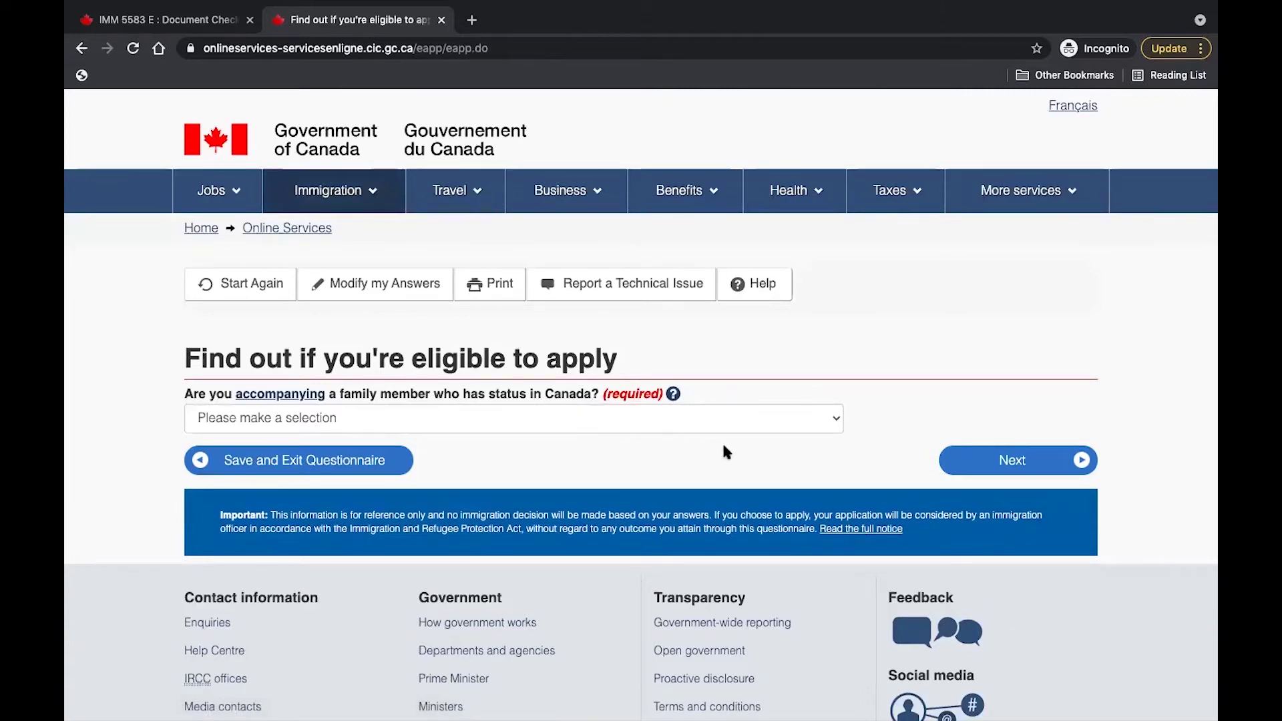
pyautogui.click(837, 423)
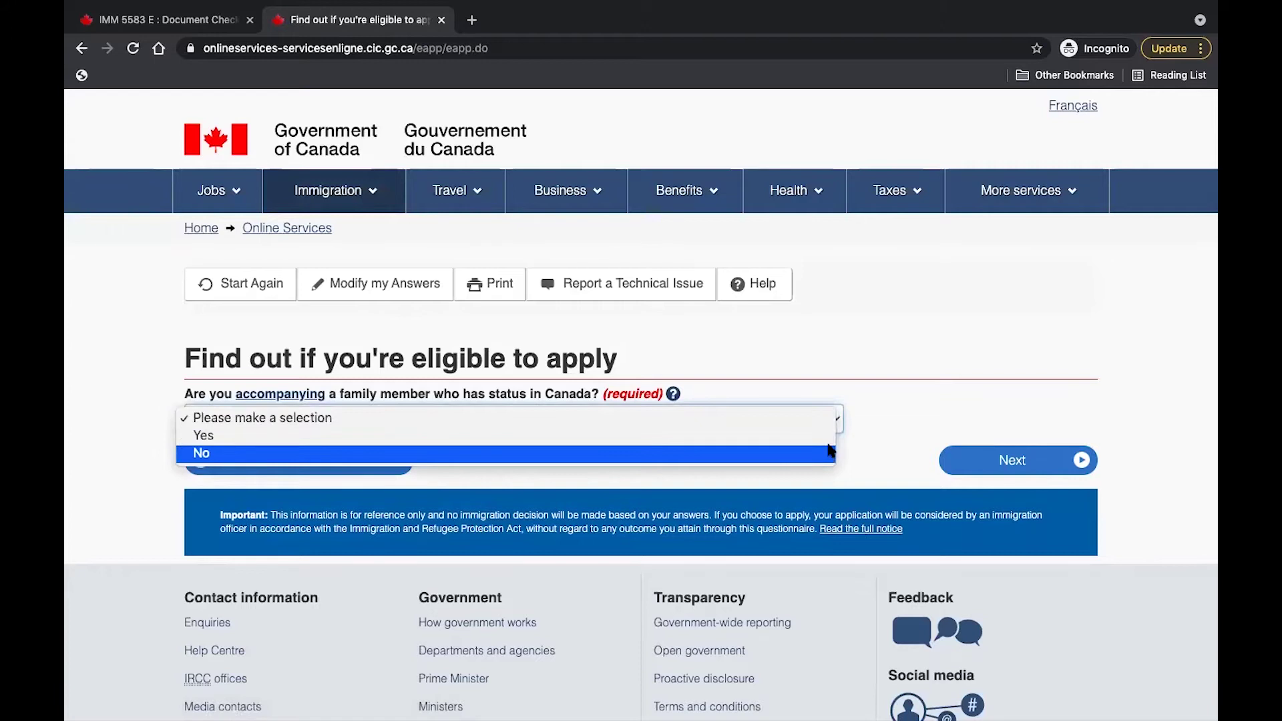
pyautogui.click(830, 453)
pyautogui.click(982, 465)
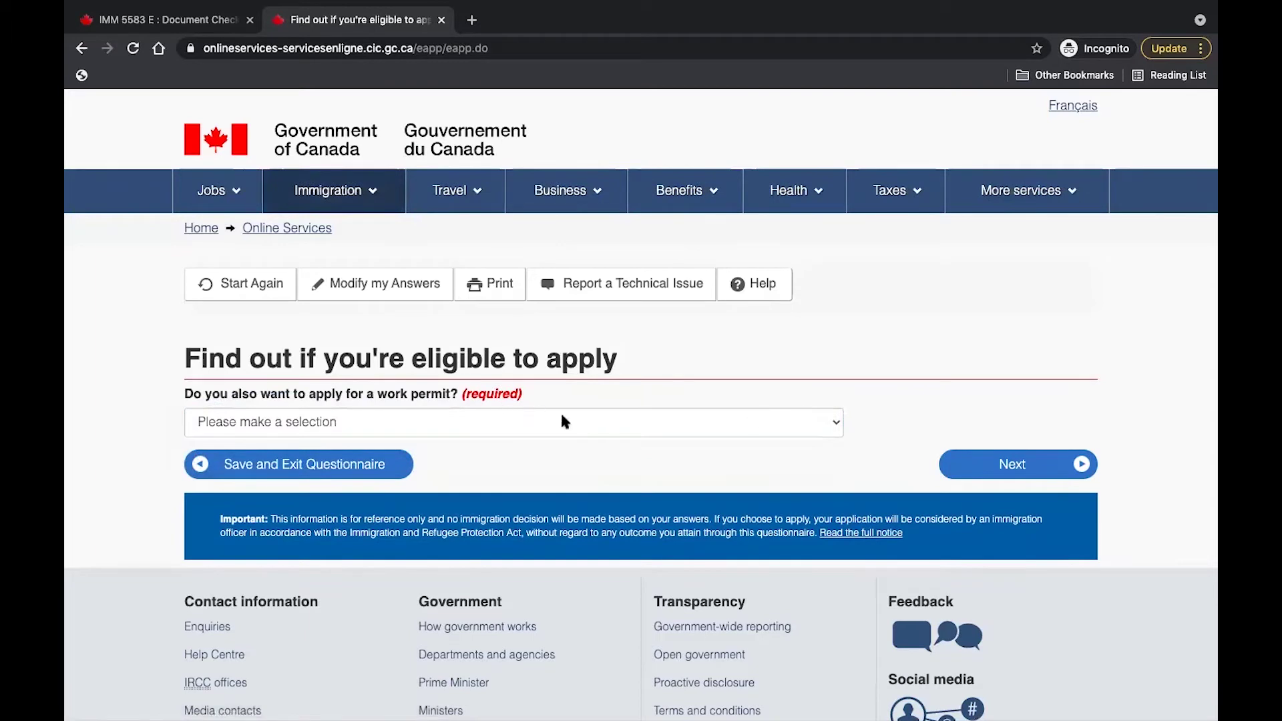
pyautogui.click(837, 427)
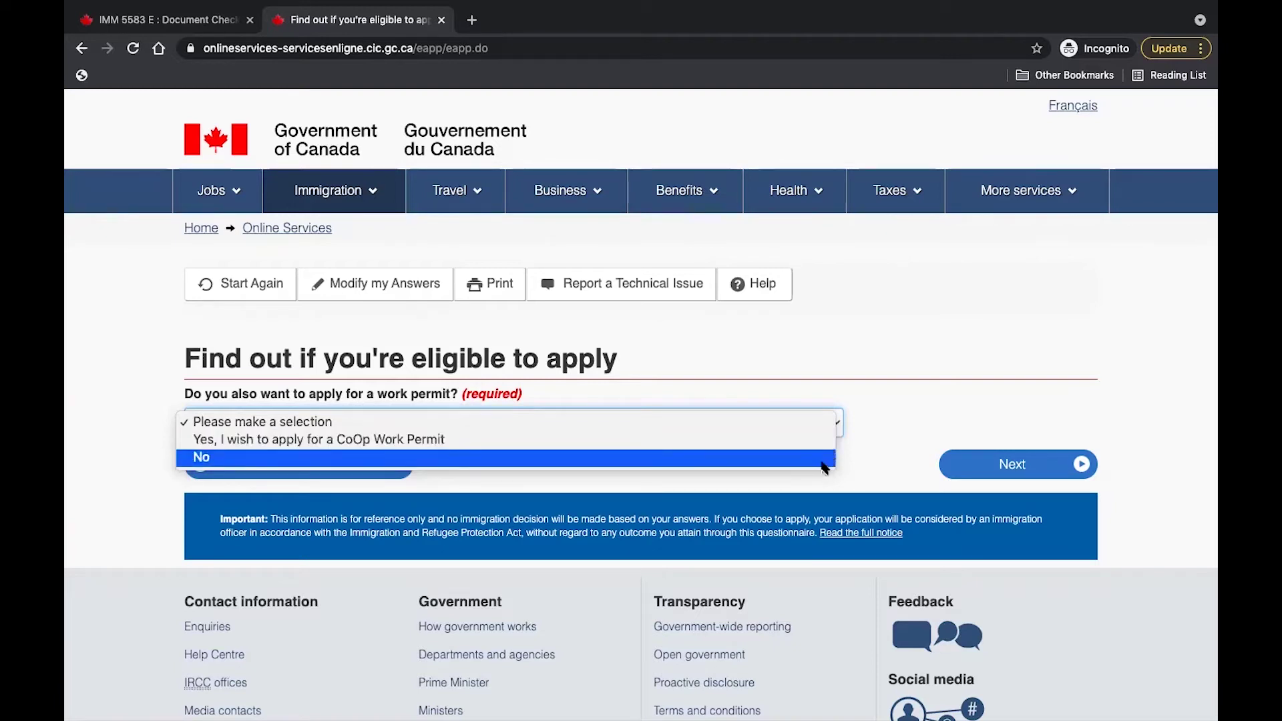
pyautogui.click(820, 458)
pyautogui.click(995, 464)
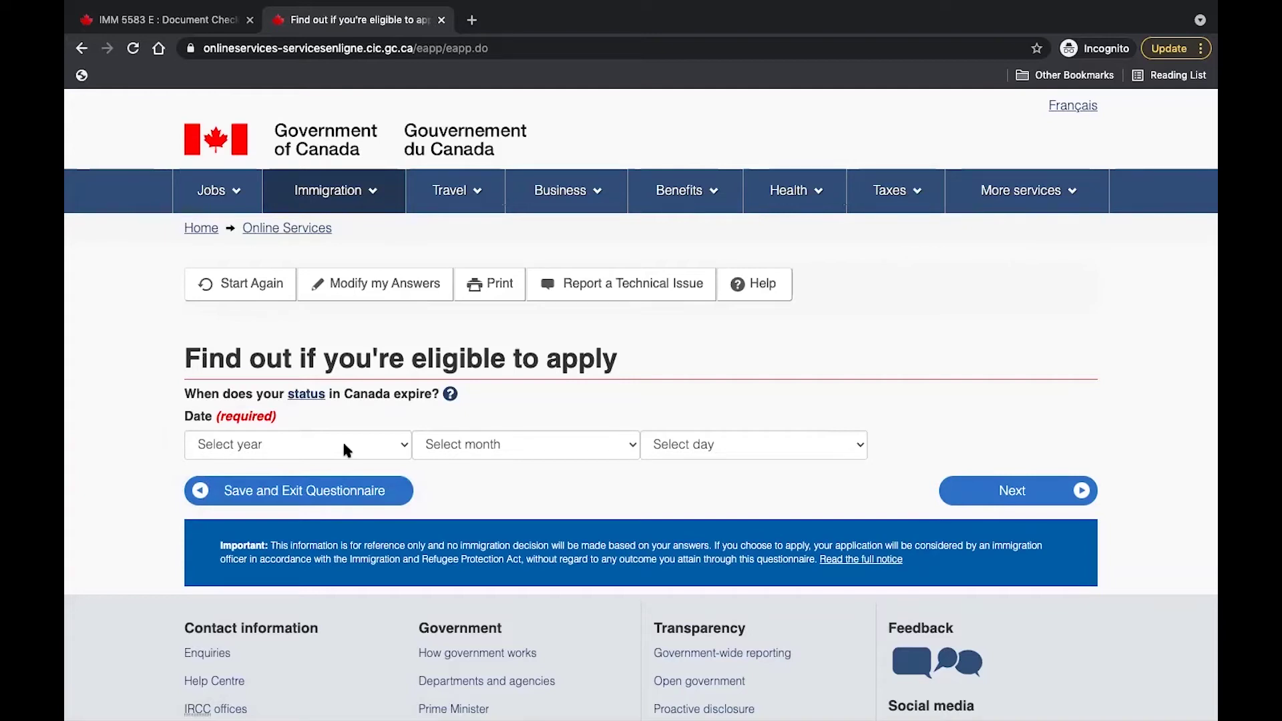
# Enter 06 July 2021 as the Canadian status expiry date and submit it.
pyautogui.click(395, 446)
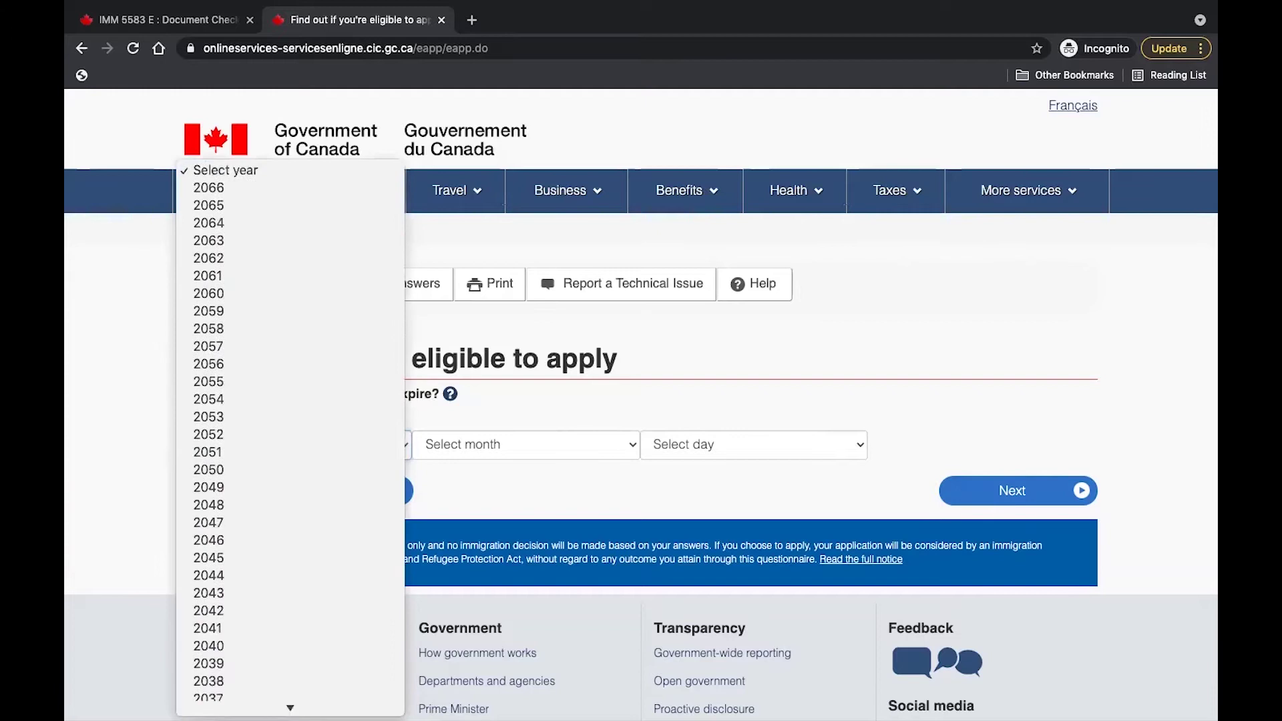
pyautogui.scroll(-5, 338, 624)
pyautogui.scroll(-2, 330, 615)
pyautogui.click(329, 692)
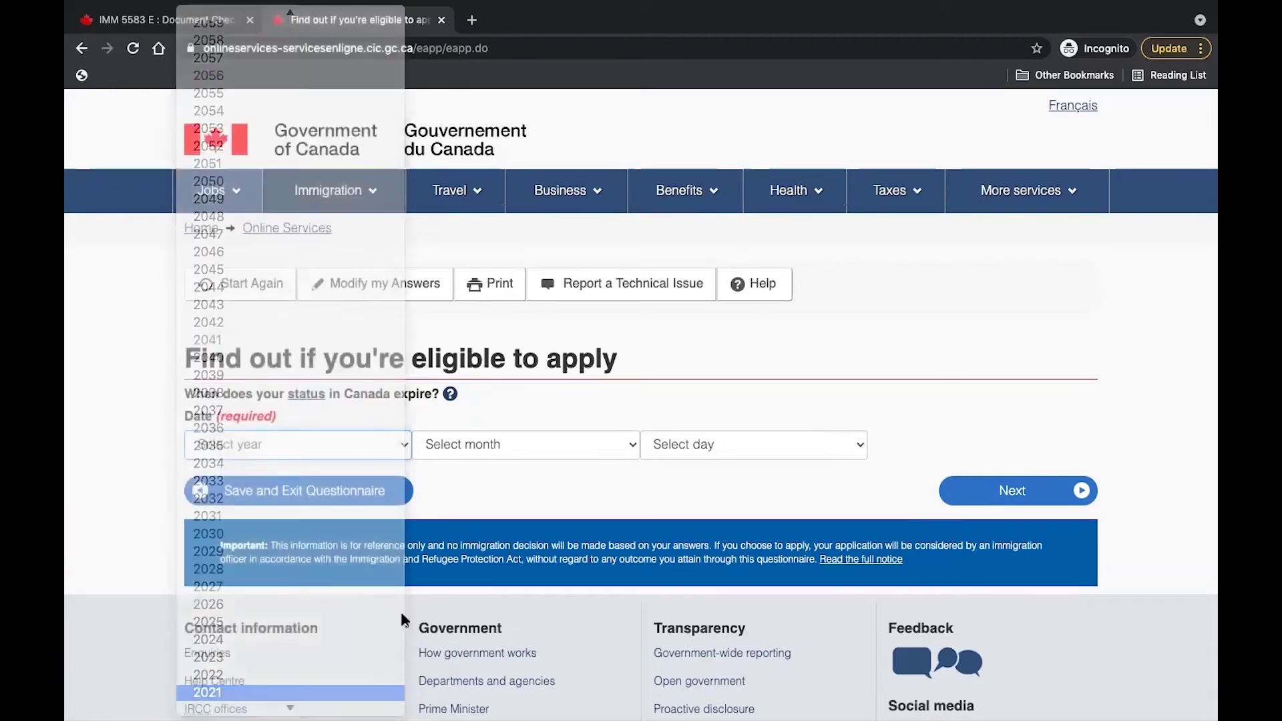
pyautogui.click(620, 443)
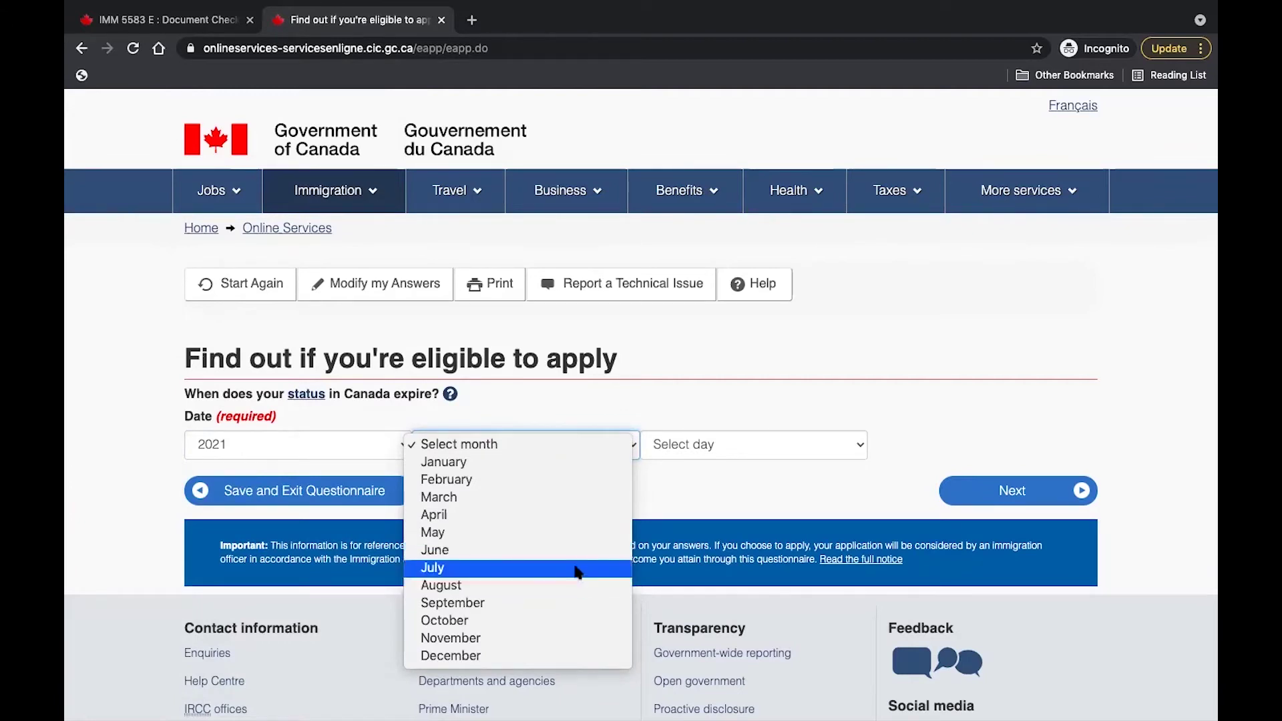
pyautogui.click(573, 570)
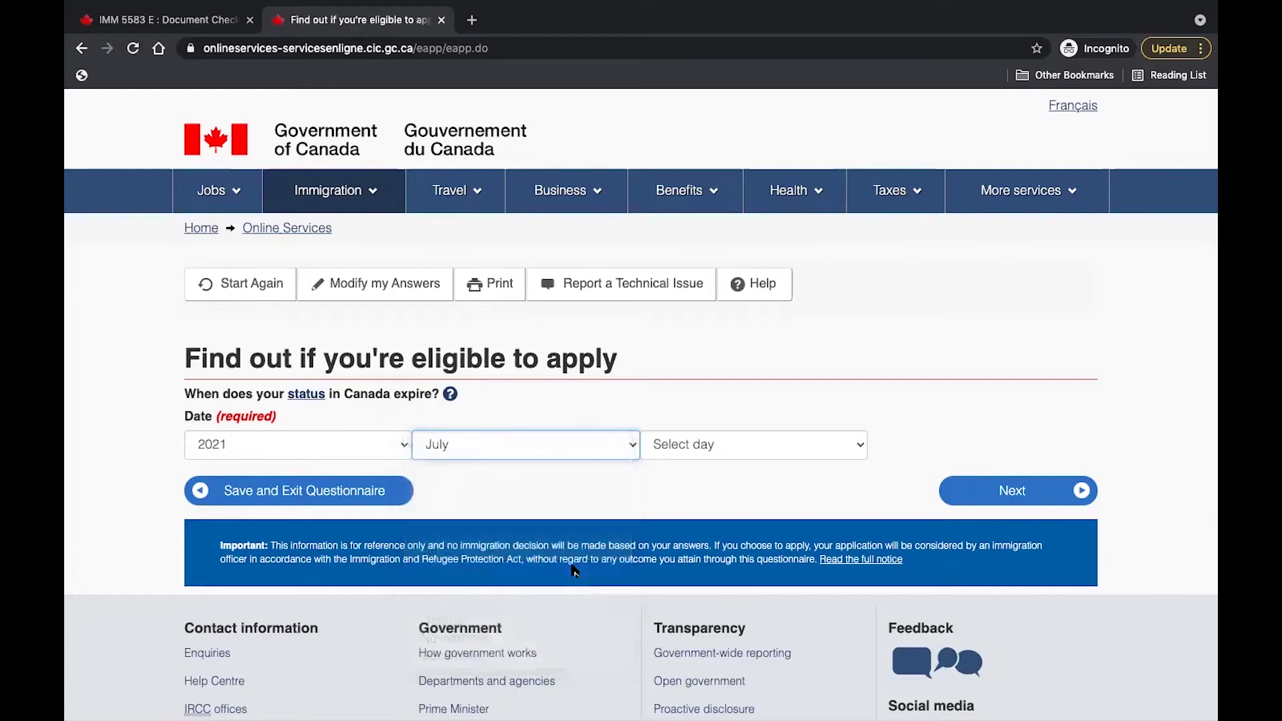
pyautogui.click(840, 449)
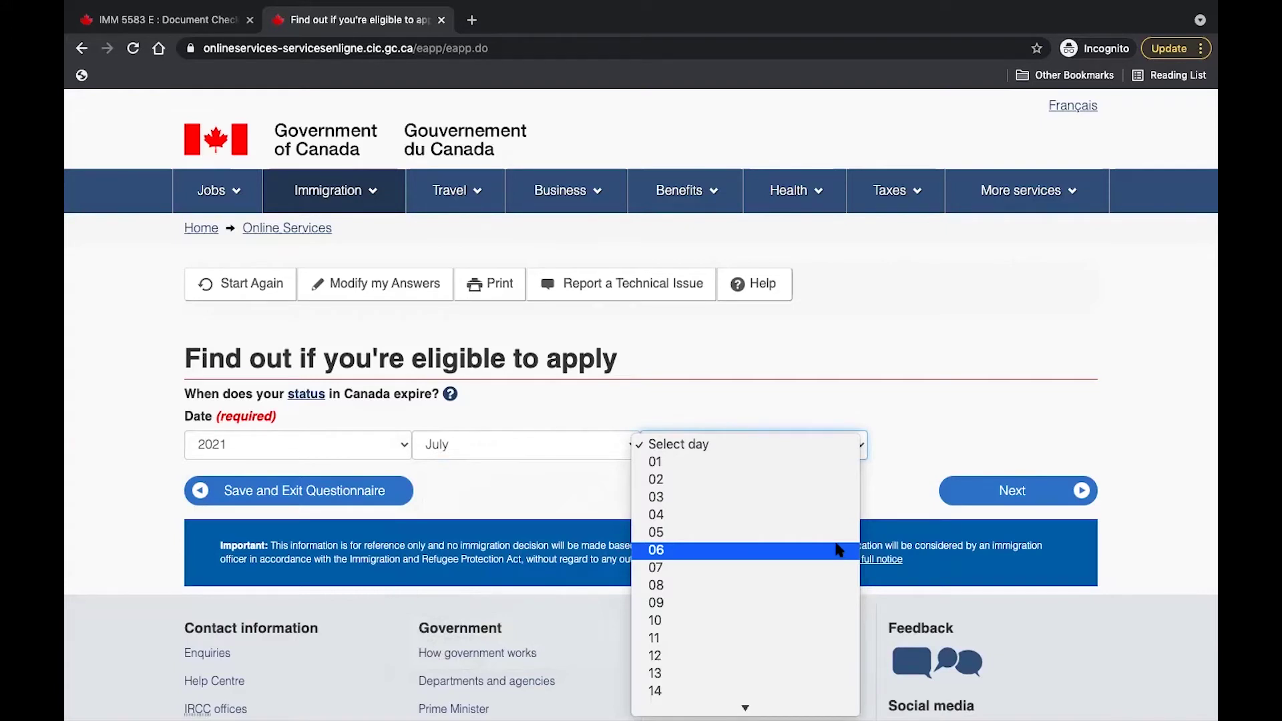
pyautogui.click(839, 549)
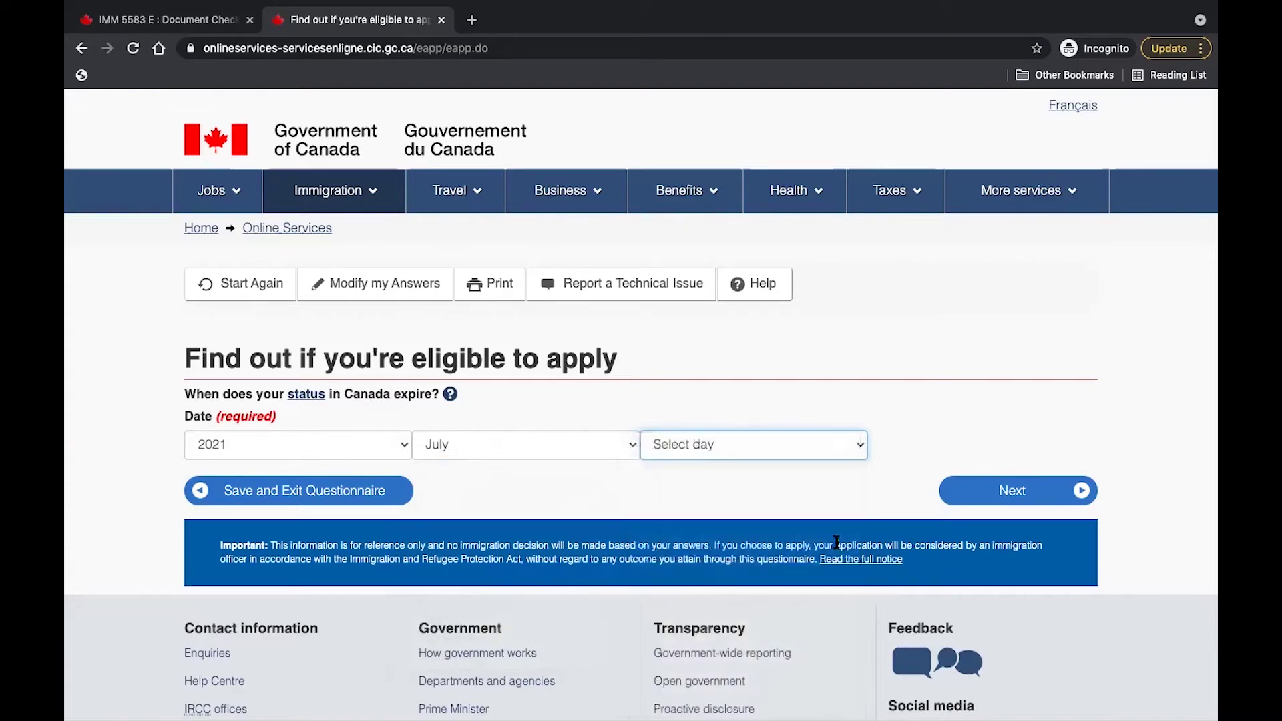
pyautogui.click(980, 499)
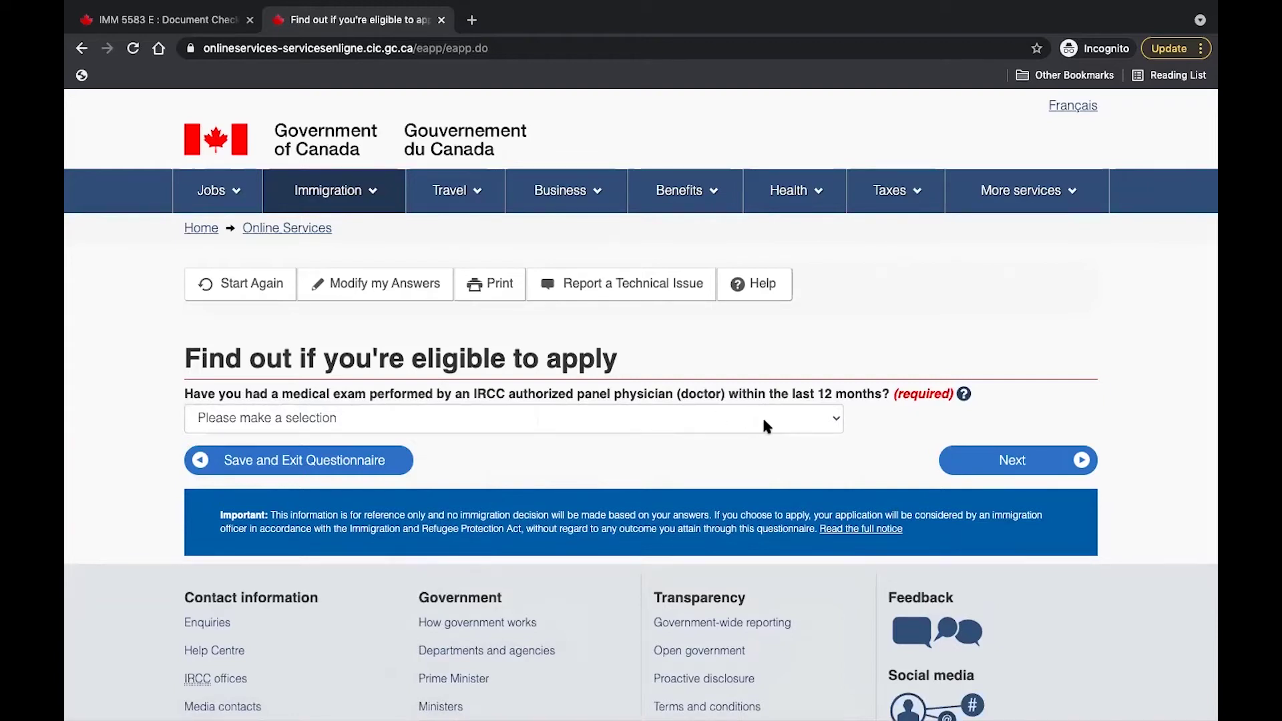
# Answer Yes to a recent medical exam, No to applying for family, No to giving access.
pyautogui.click(828, 419)
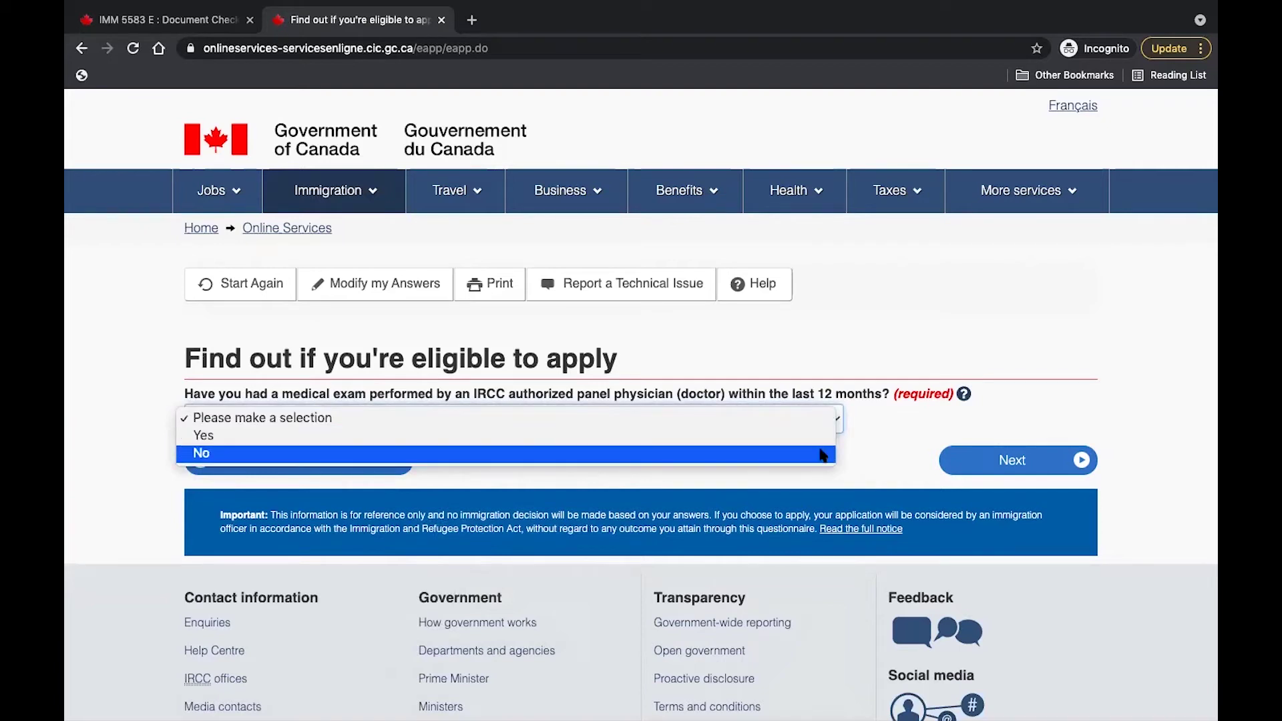
pyautogui.click(808, 437)
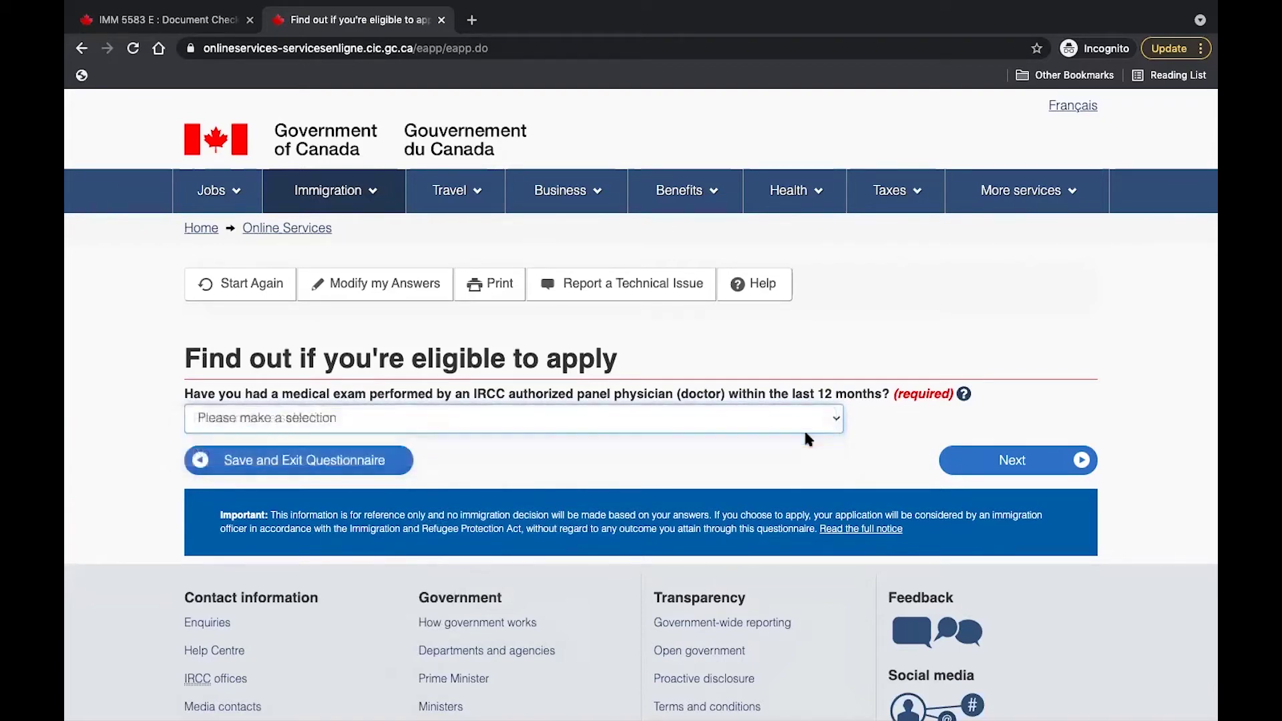
pyautogui.click(1022, 461)
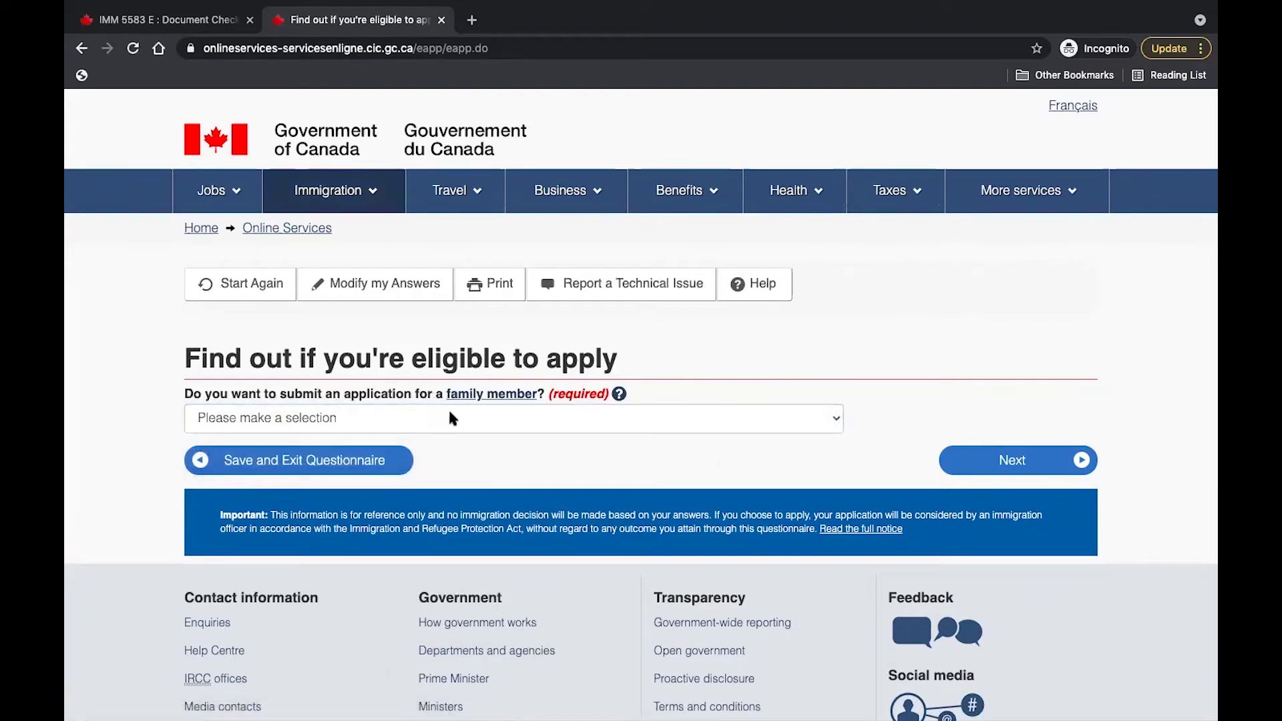
pyautogui.click(824, 419)
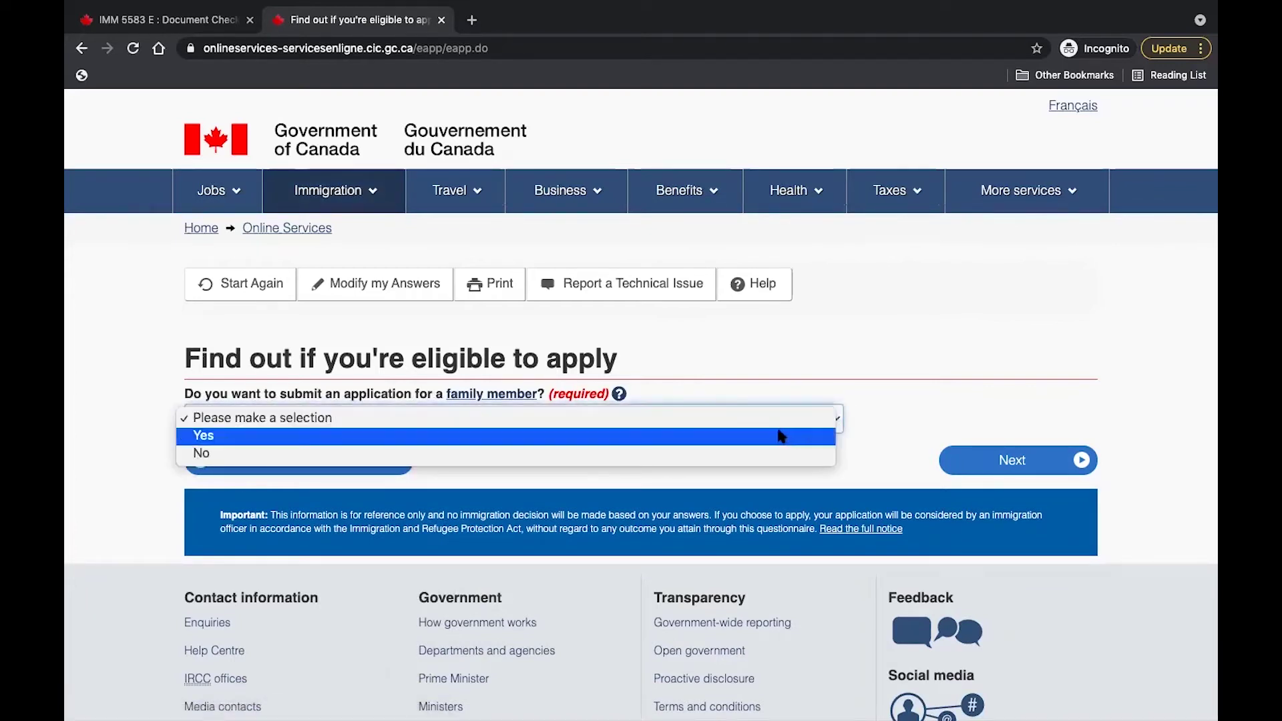
pyautogui.click(758, 452)
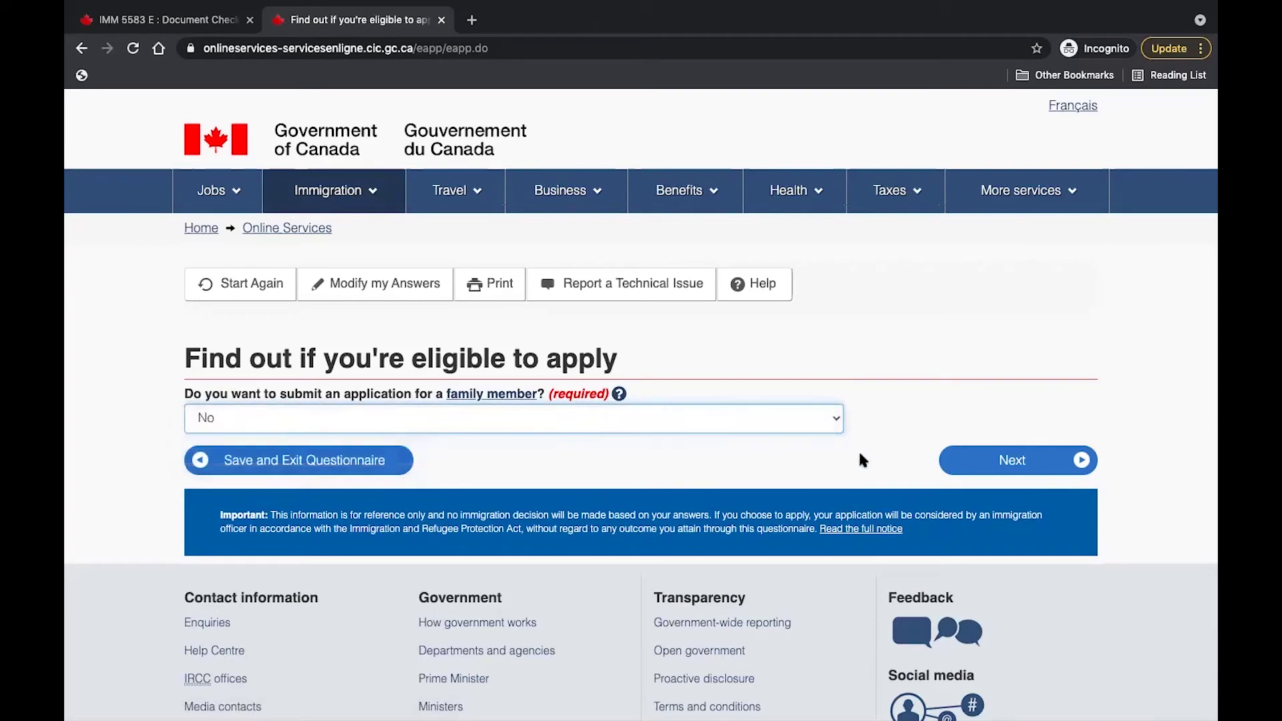
pyautogui.click(994, 470)
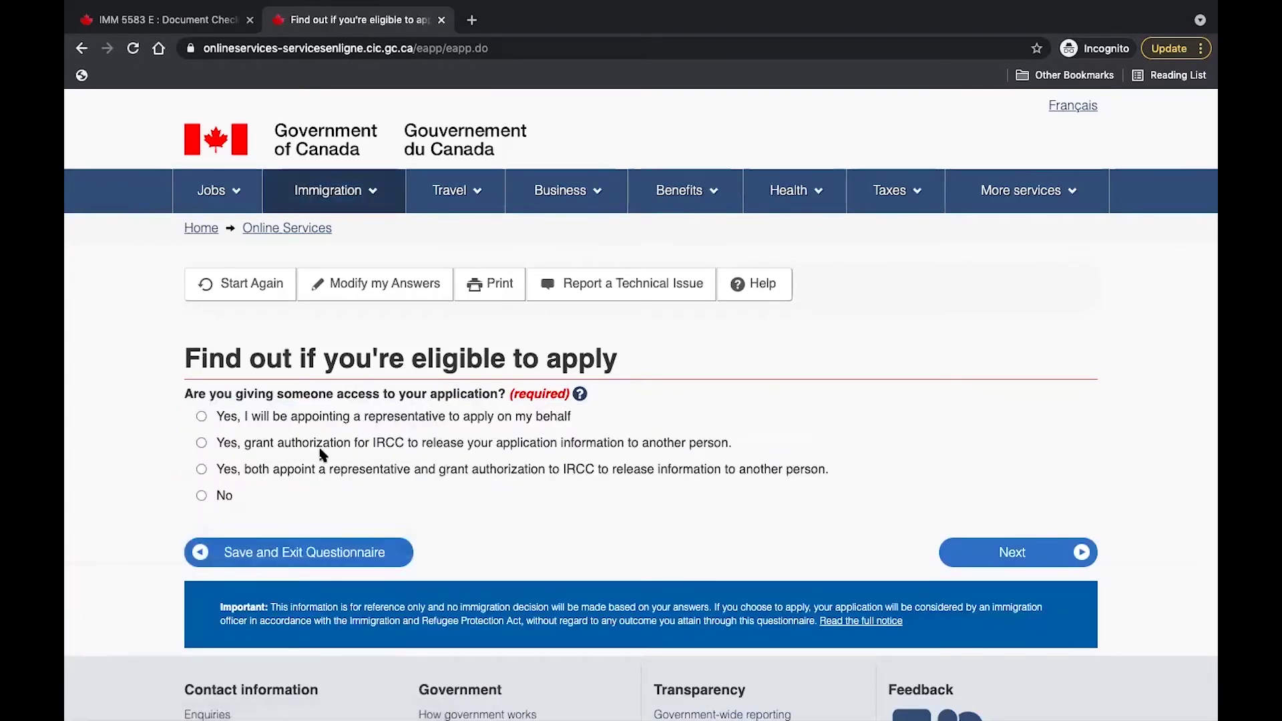
pyautogui.click(201, 496)
pyautogui.click(1012, 553)
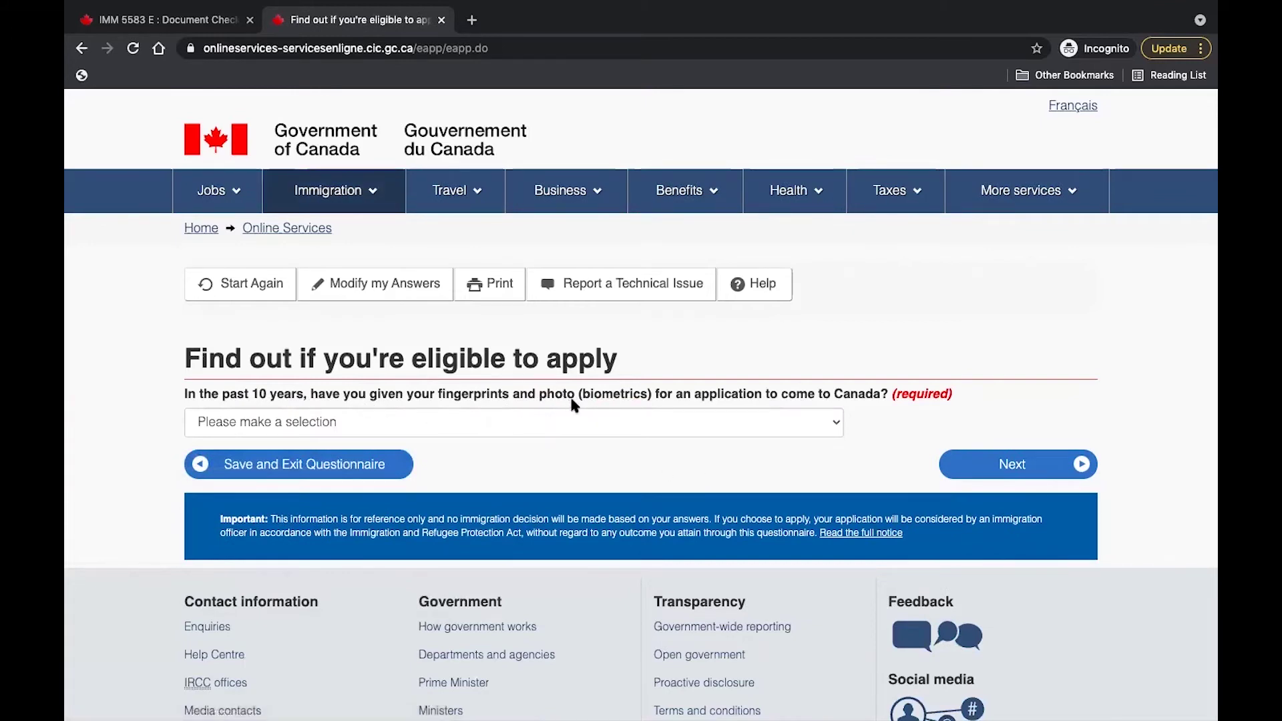
# Answer Yes to past biometrics and choose 'Yes, I will be paying my application fees'.
pyautogui.click(834, 428)
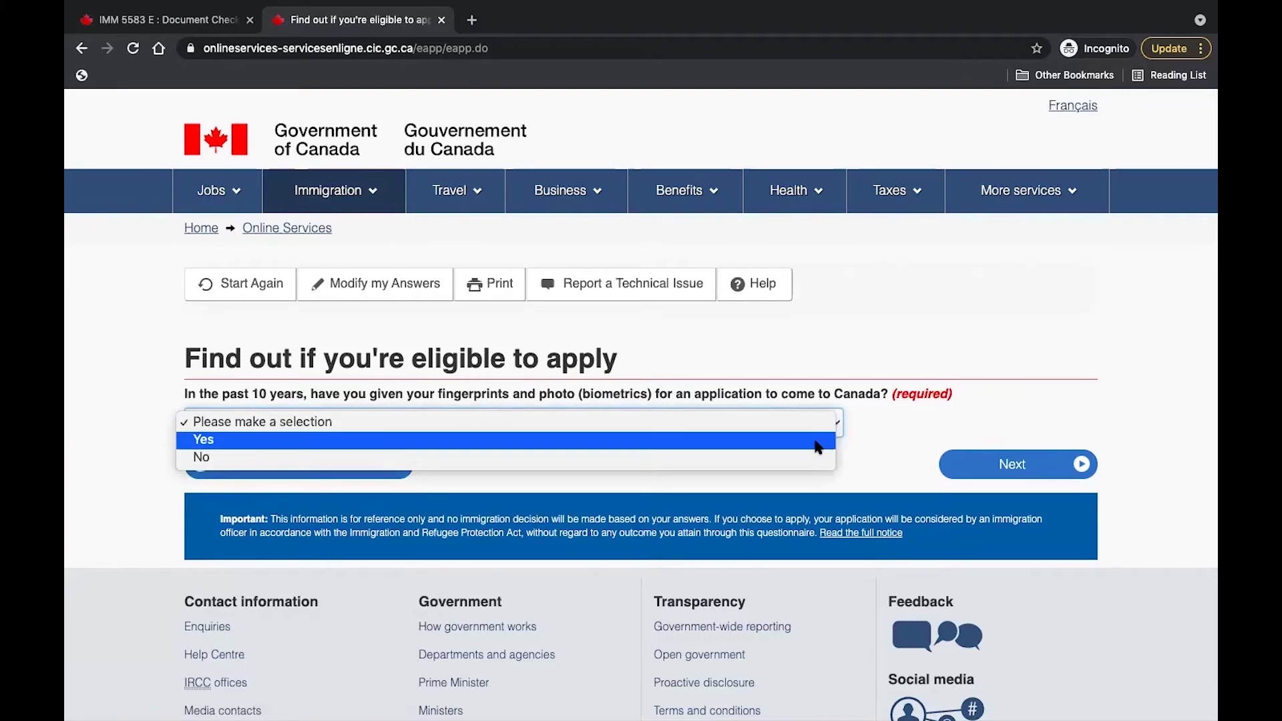
pyautogui.click(816, 442)
pyautogui.click(1050, 466)
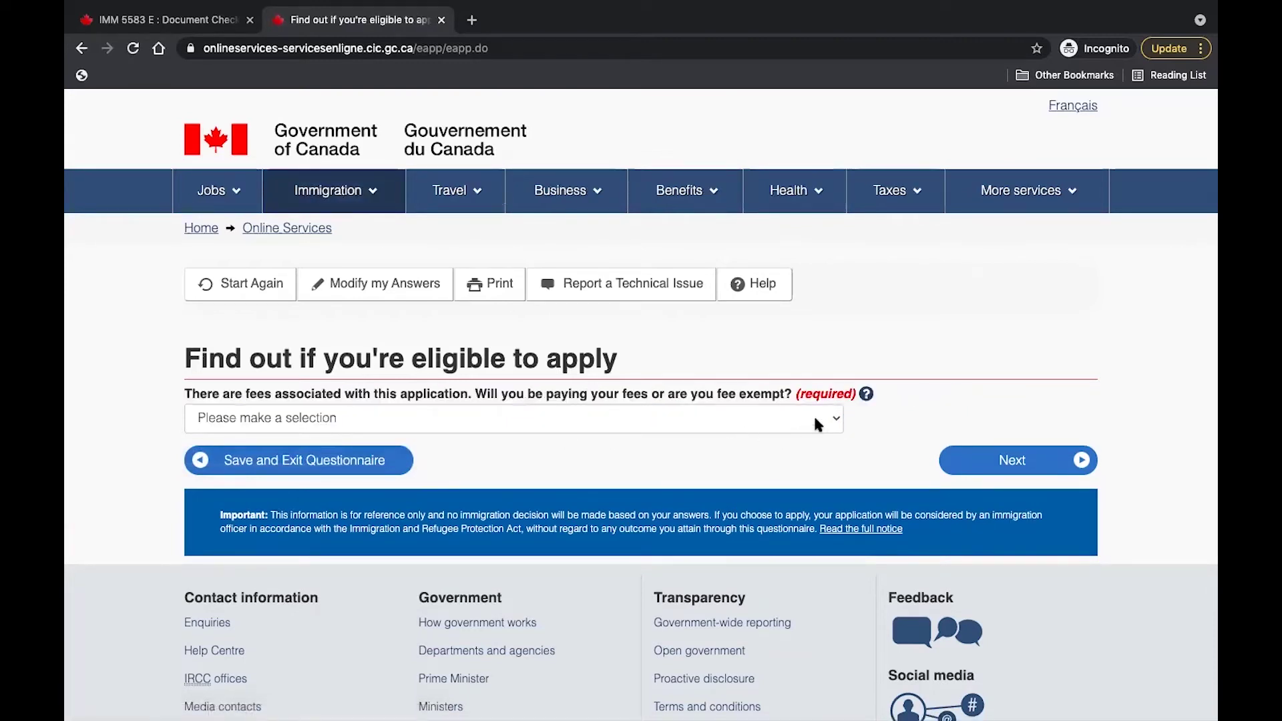
pyautogui.click(834, 418)
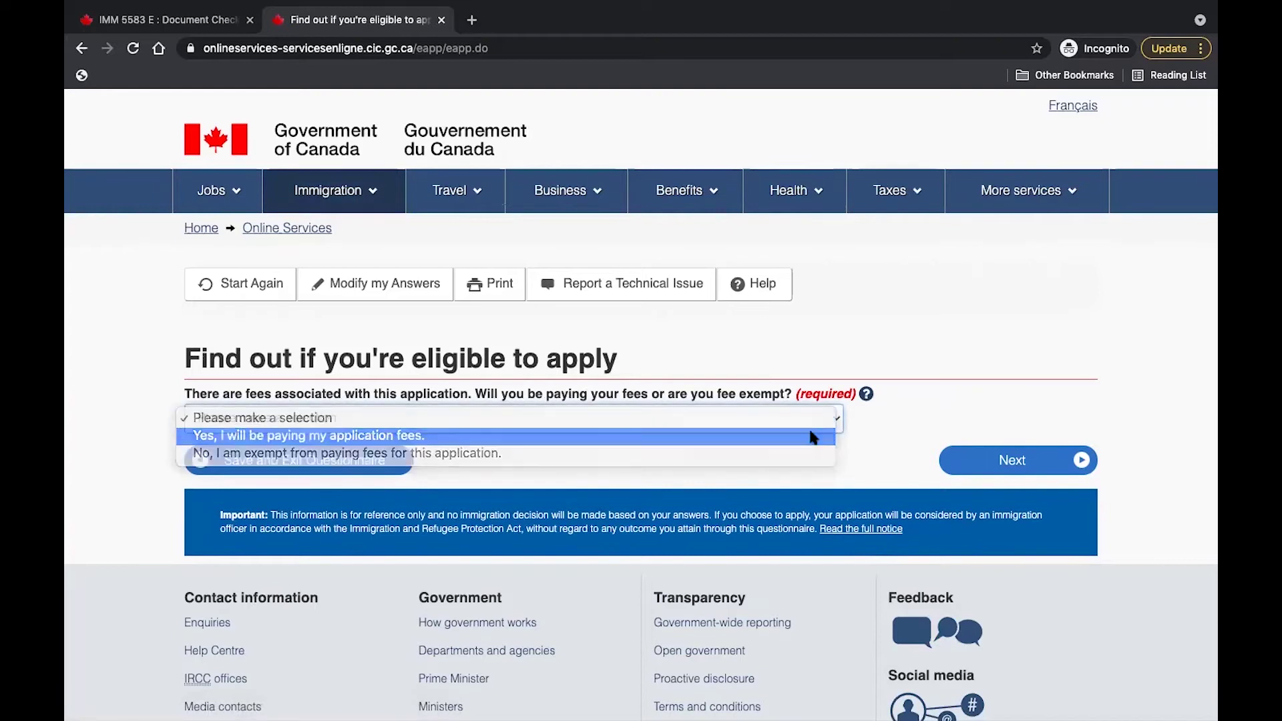
pyautogui.click(818, 432)
pyautogui.click(1007, 461)
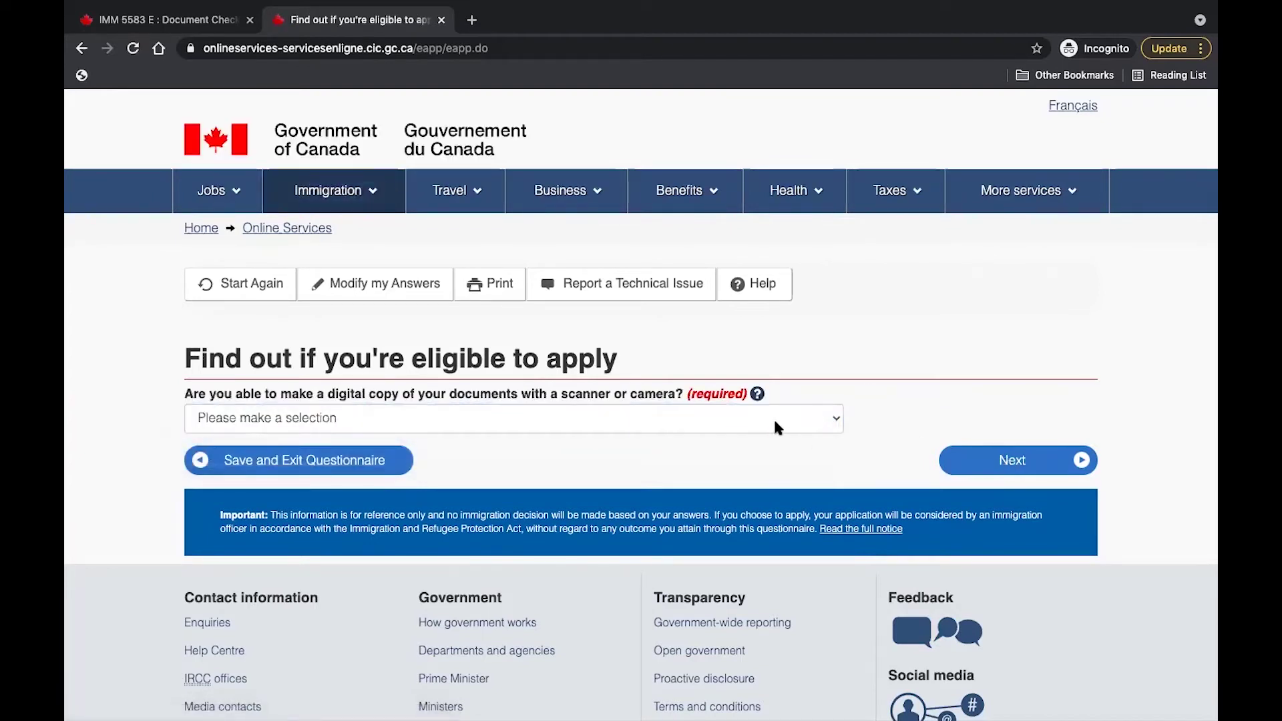
# Answer Yes to making digital copies of documents and to paying fees online.
pyautogui.click(840, 419)
pyautogui.click(808, 435)
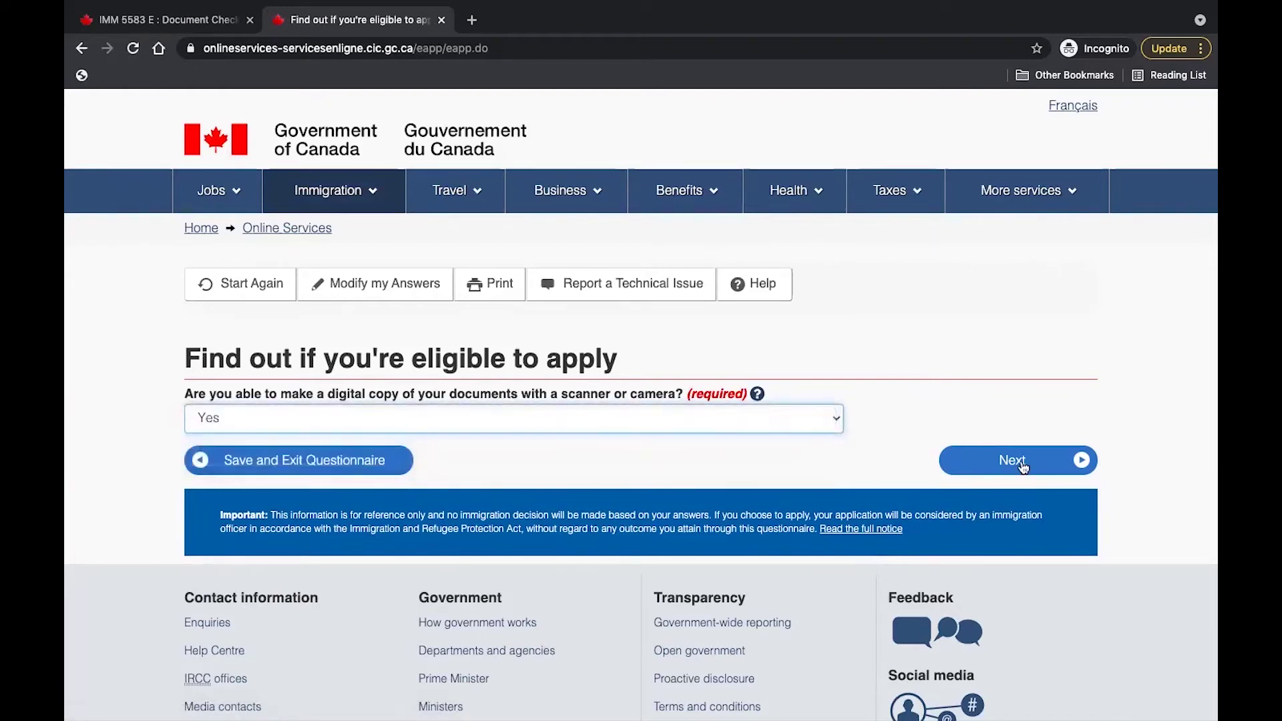
pyautogui.click(1022, 465)
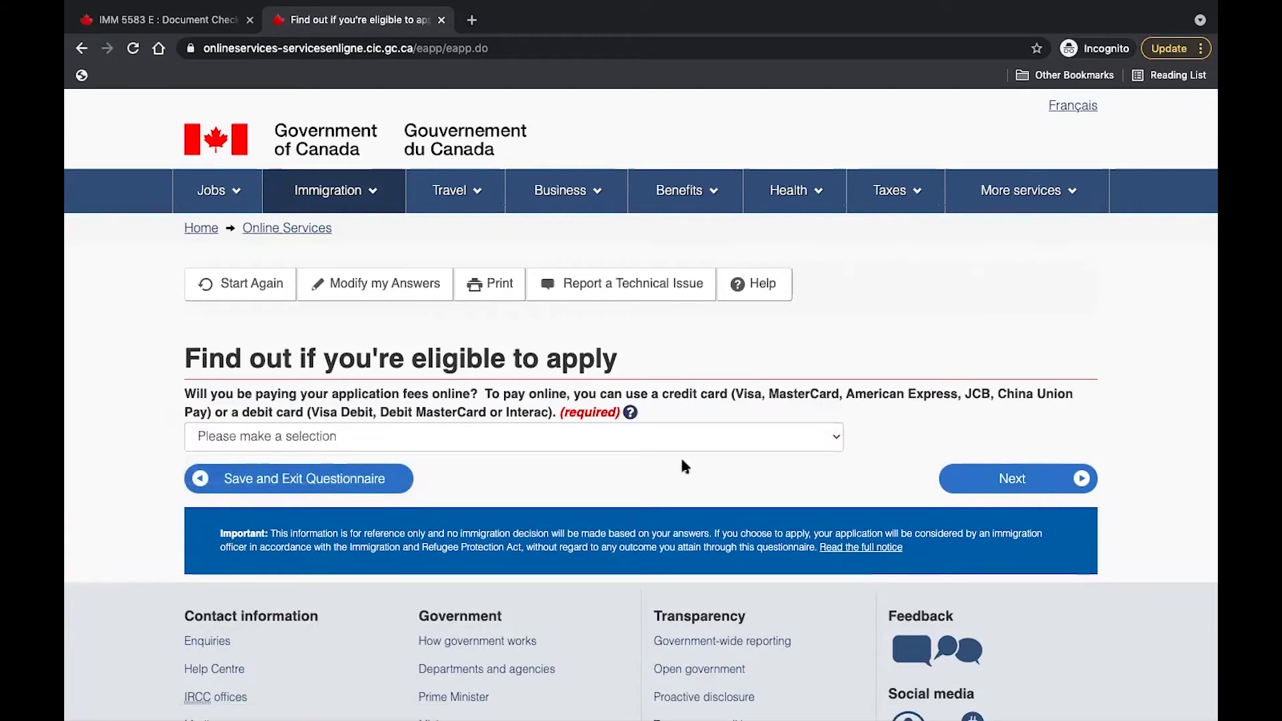
pyautogui.click(823, 444)
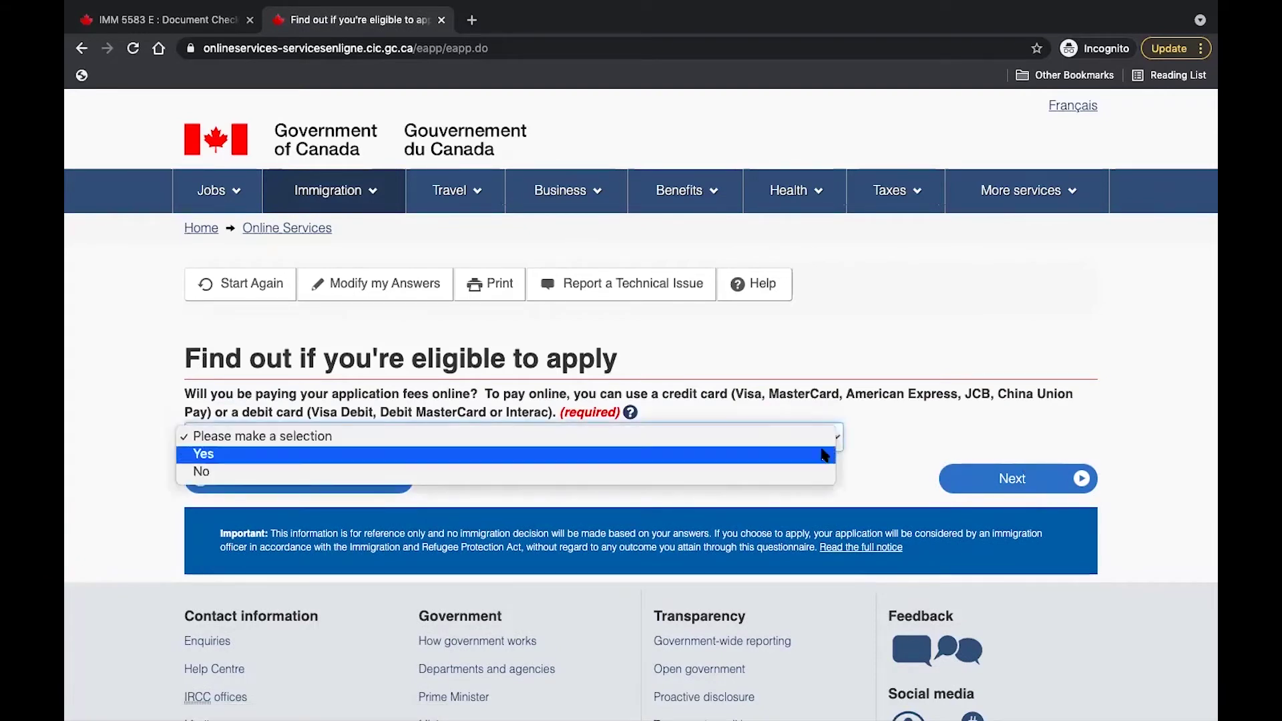
pyautogui.click(818, 453)
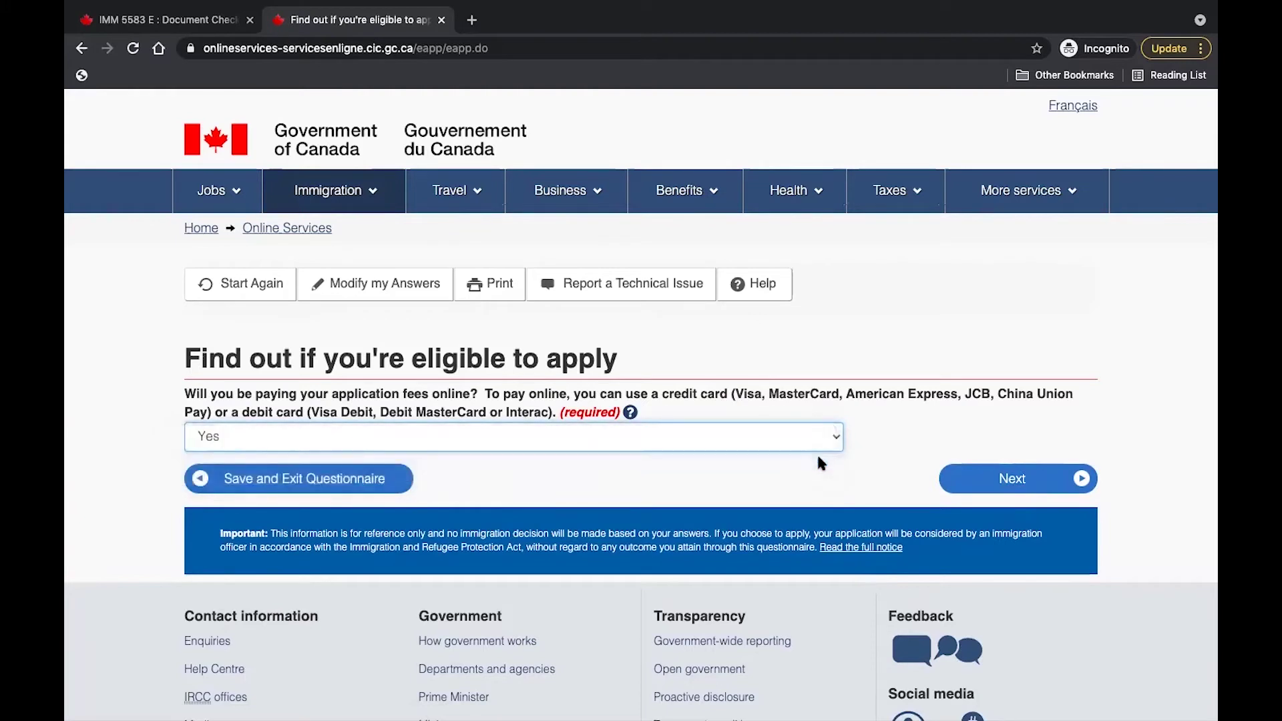
# Finish the questionnaire, look over every answer on Review your answers, and continue.
pyautogui.click(1014, 489)
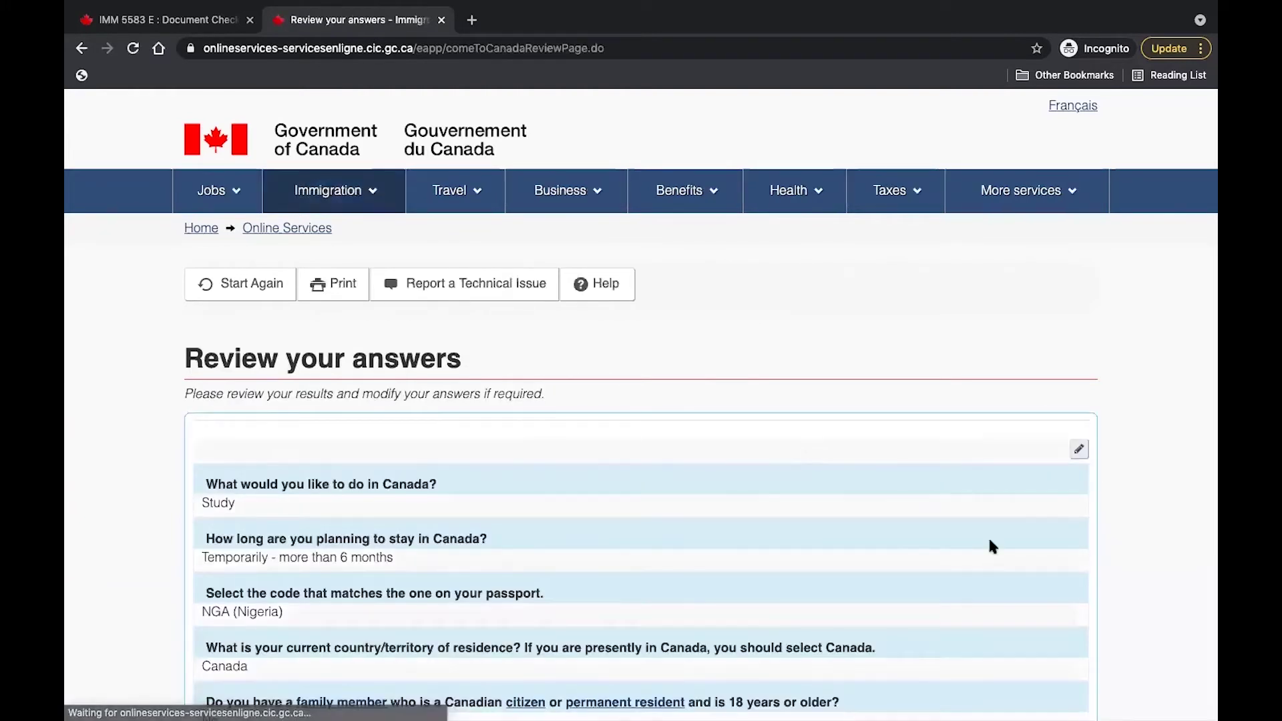
pyautogui.scroll(-3, 989, 541)
pyautogui.scroll(-2, 991, 545)
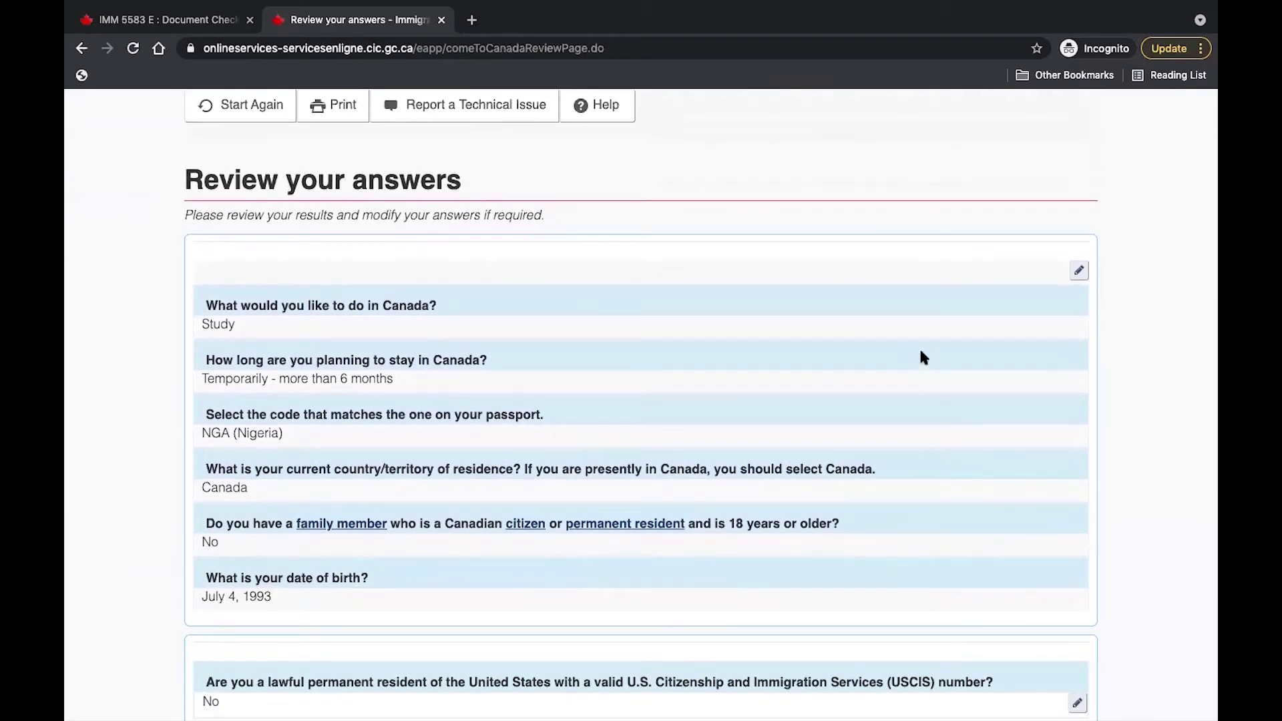
pyautogui.scroll(-3, 923, 357)
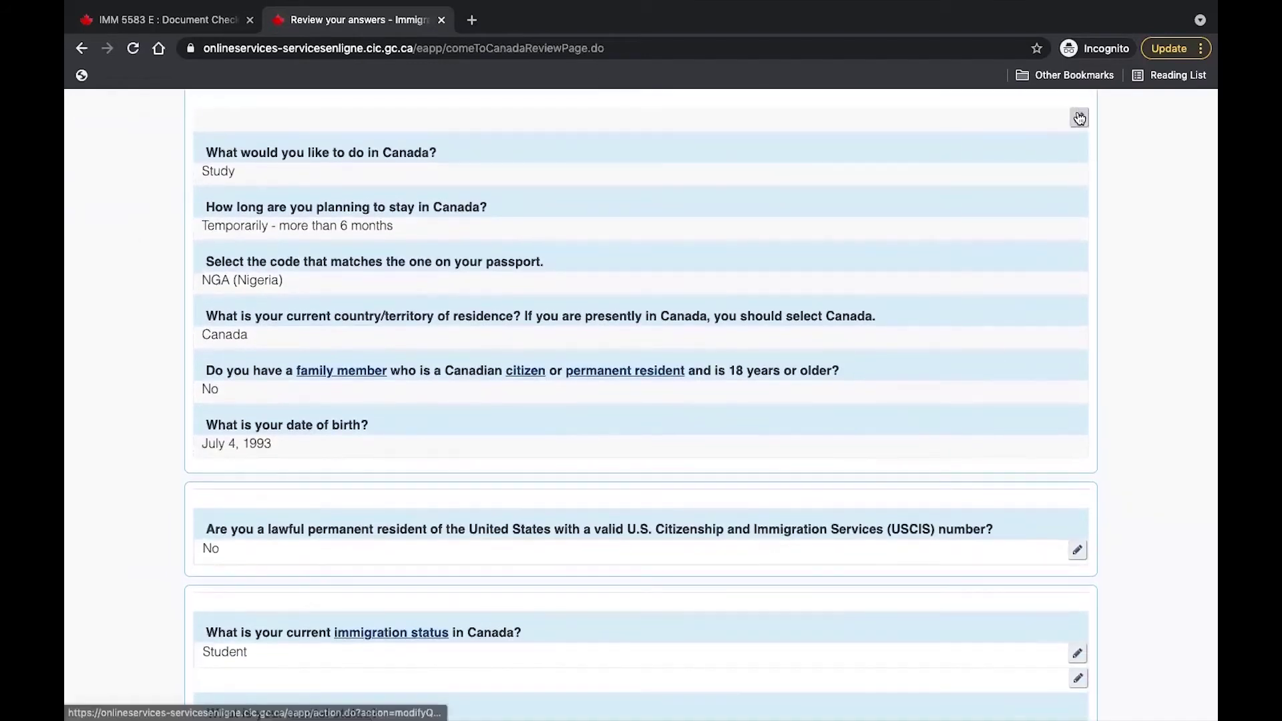
pyautogui.scroll(-12, 906, 501)
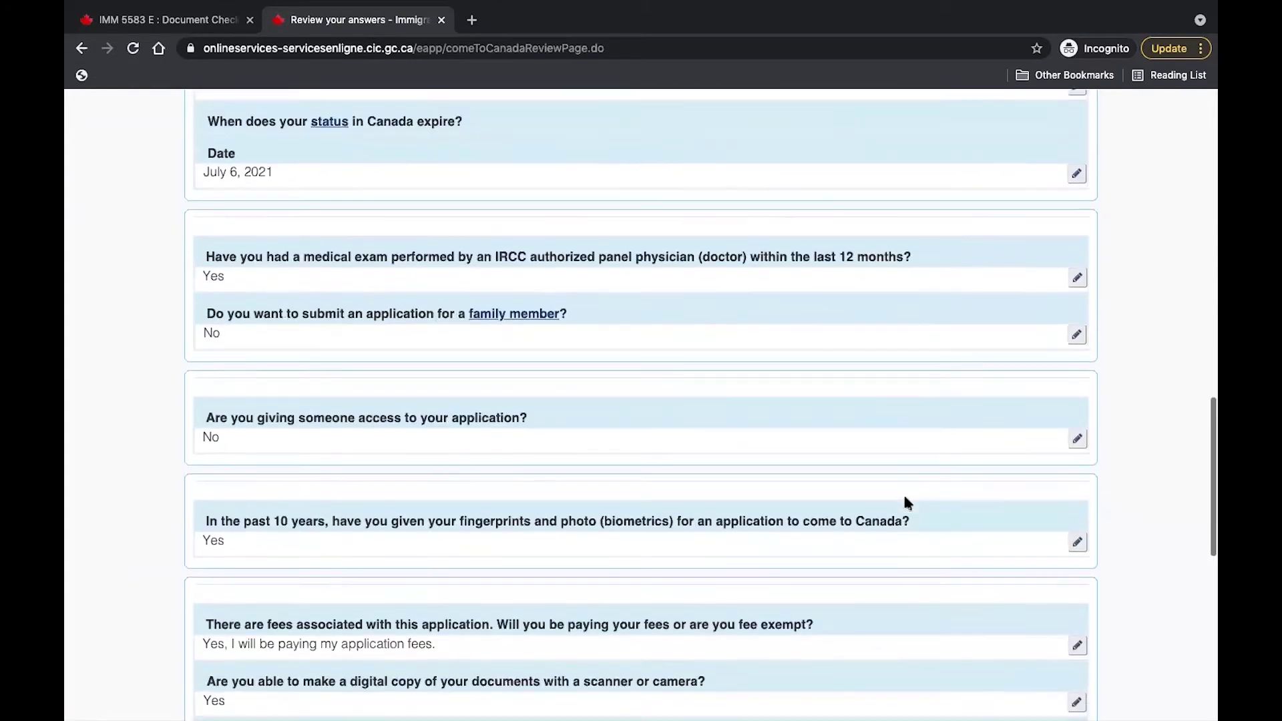
pyautogui.scroll(-6, 905, 503)
pyautogui.scroll(20, 905, 503)
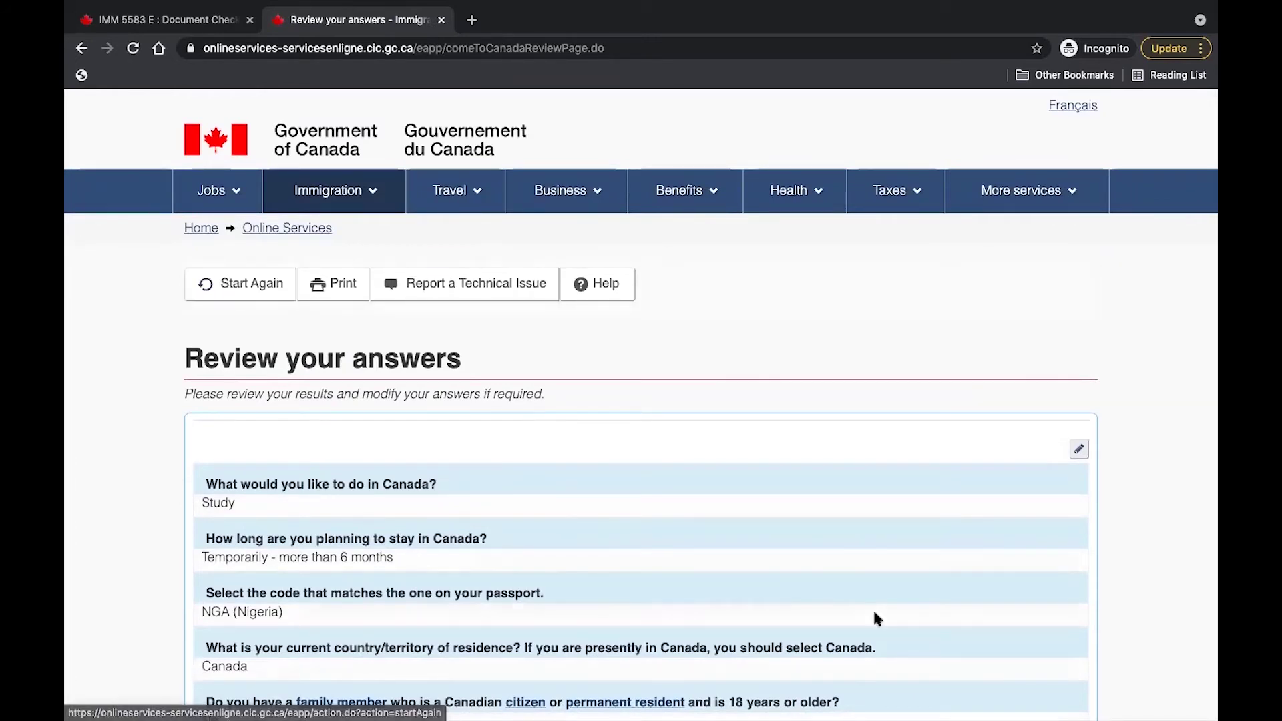
pyautogui.scroll(-10, 873, 608)
pyautogui.scroll(-8, 874, 613)
pyautogui.scroll(3, 874, 613)
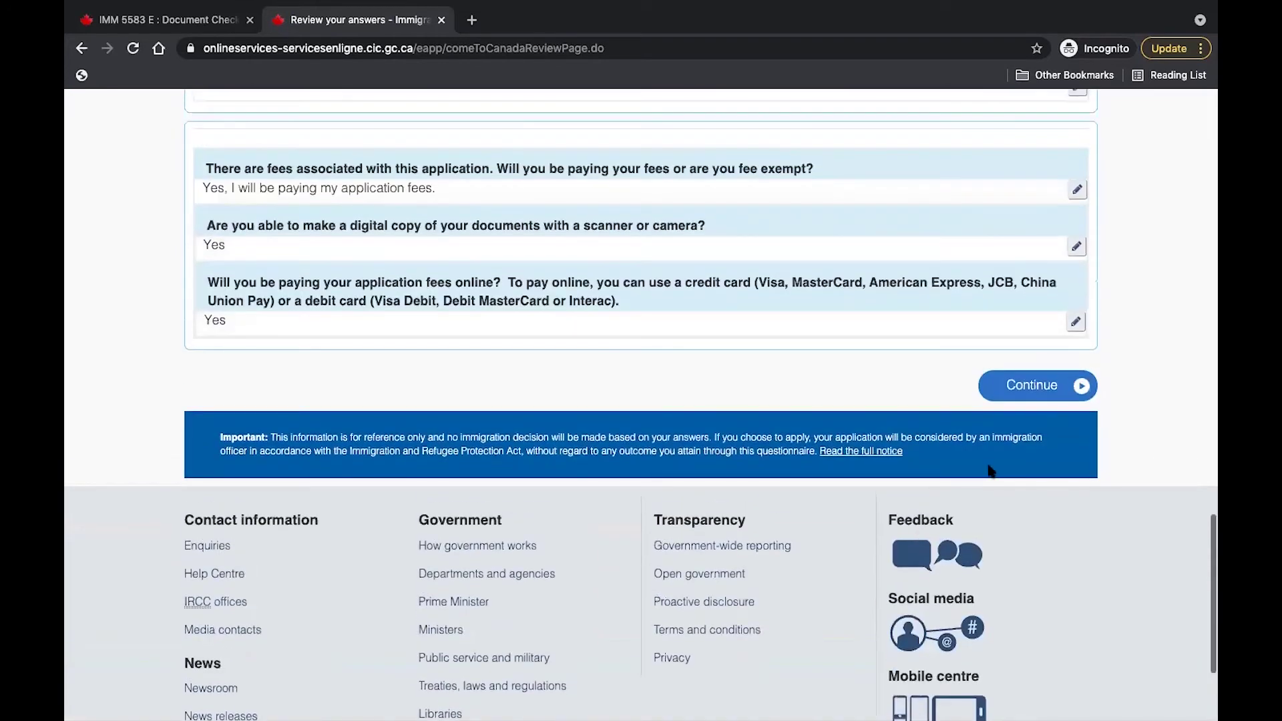
pyautogui.click(1029, 388)
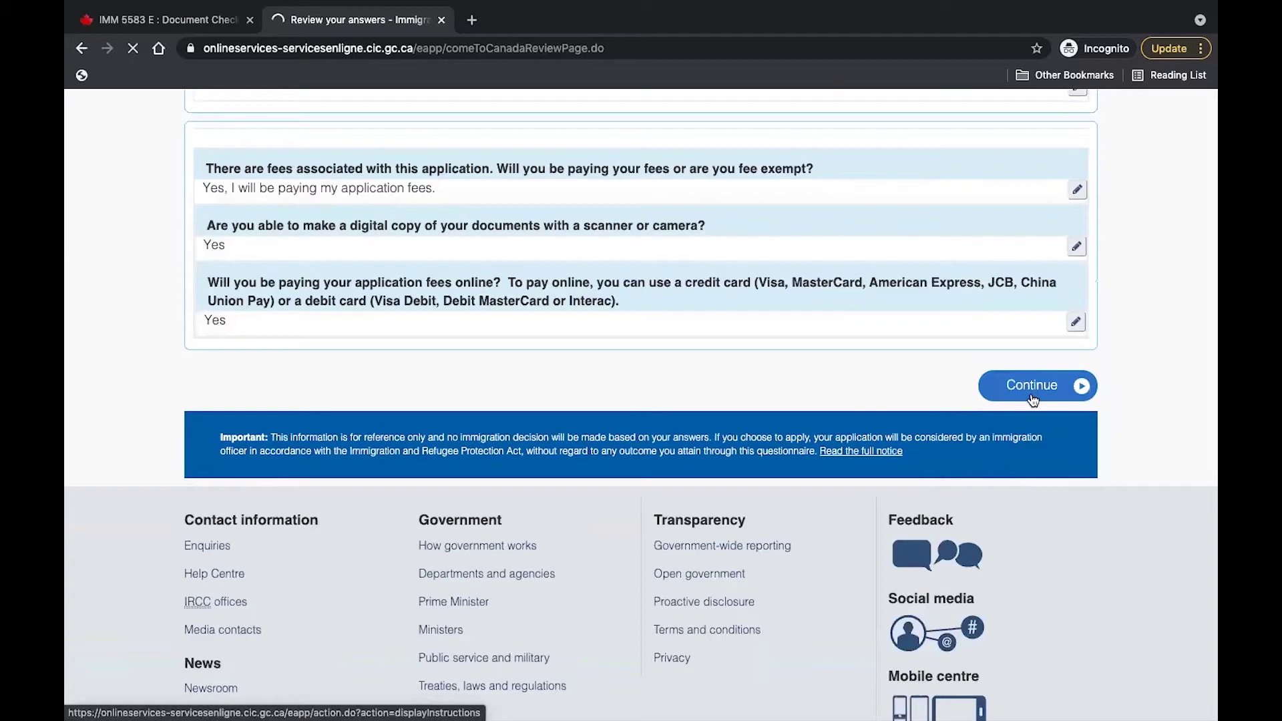
# Read through the Submitting your application instructions and continue to the document checklist.
pyautogui.scroll(-2, 1033, 400)
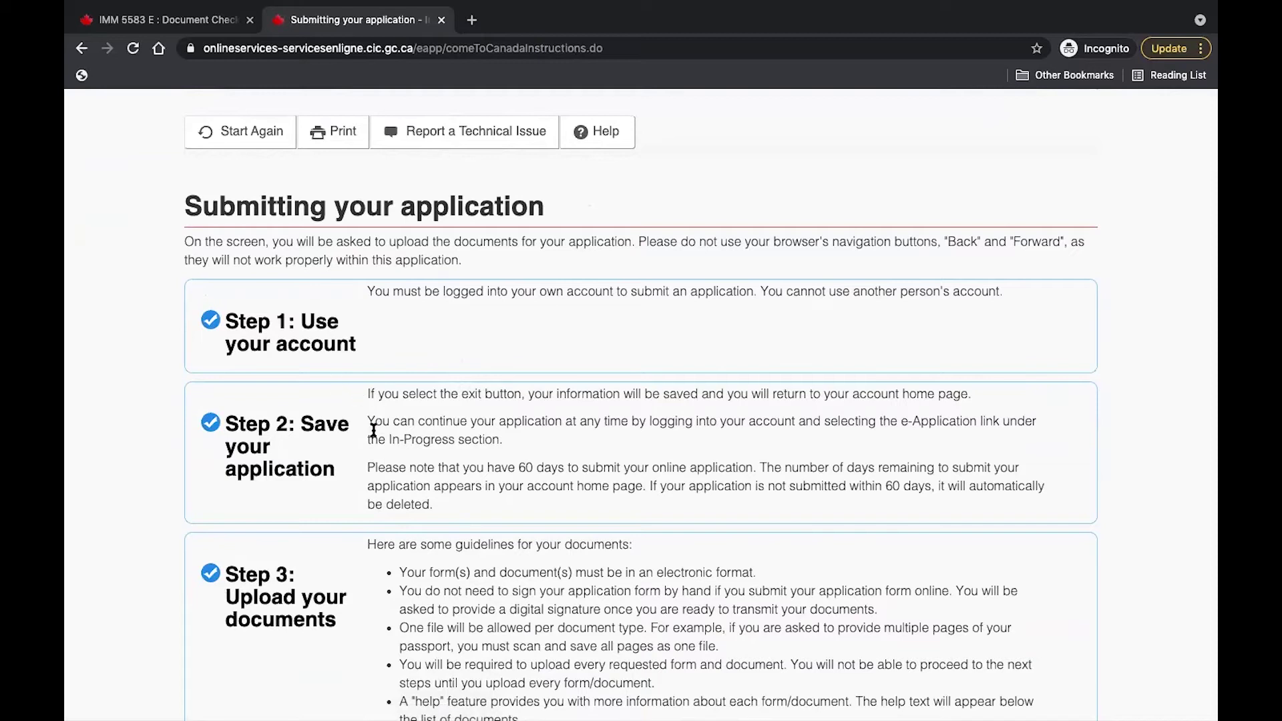
pyautogui.scroll(-13, 421, 527)
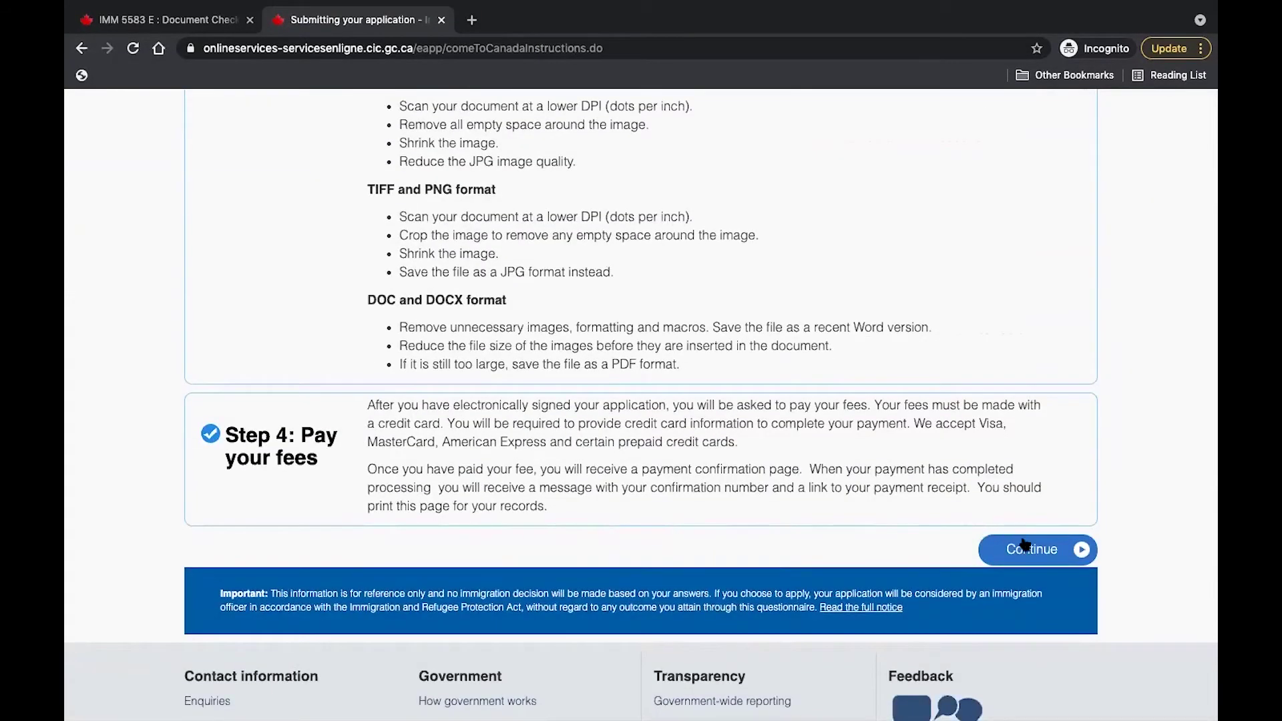
pyautogui.click(1032, 557)
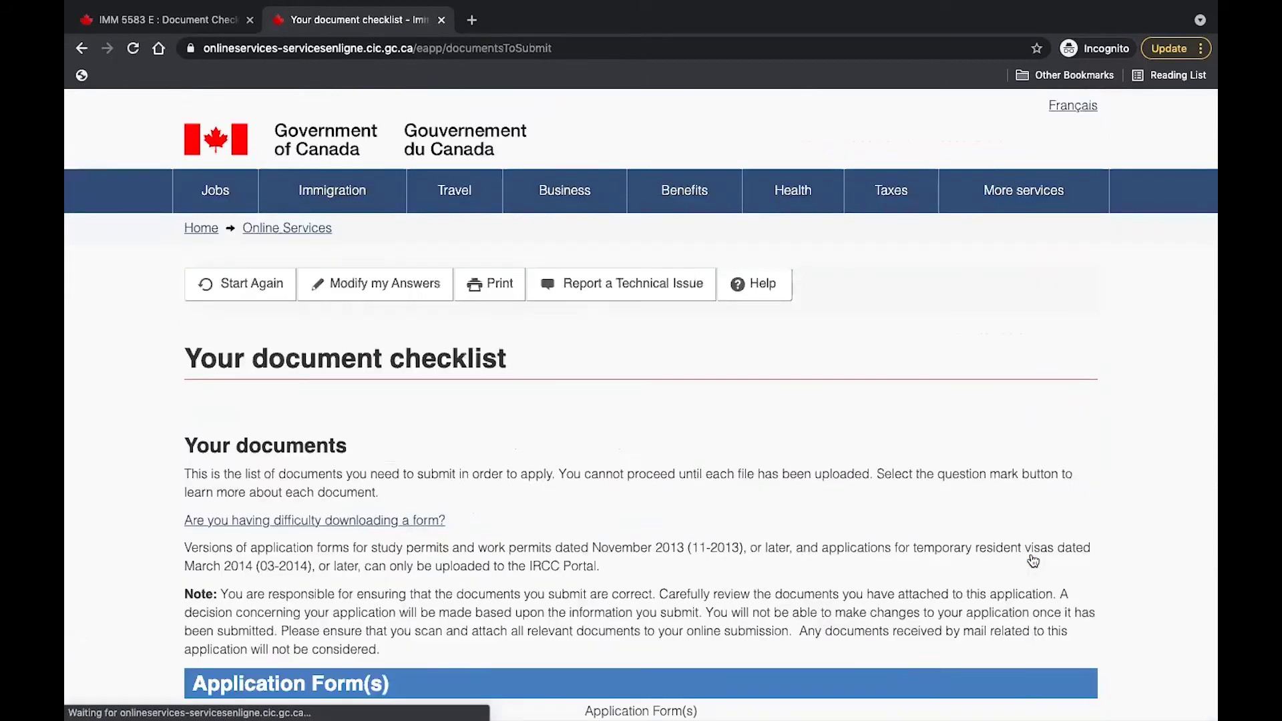
pyautogui.scroll(-3, 1033, 561)
pyautogui.scroll(-1, 1034, 561)
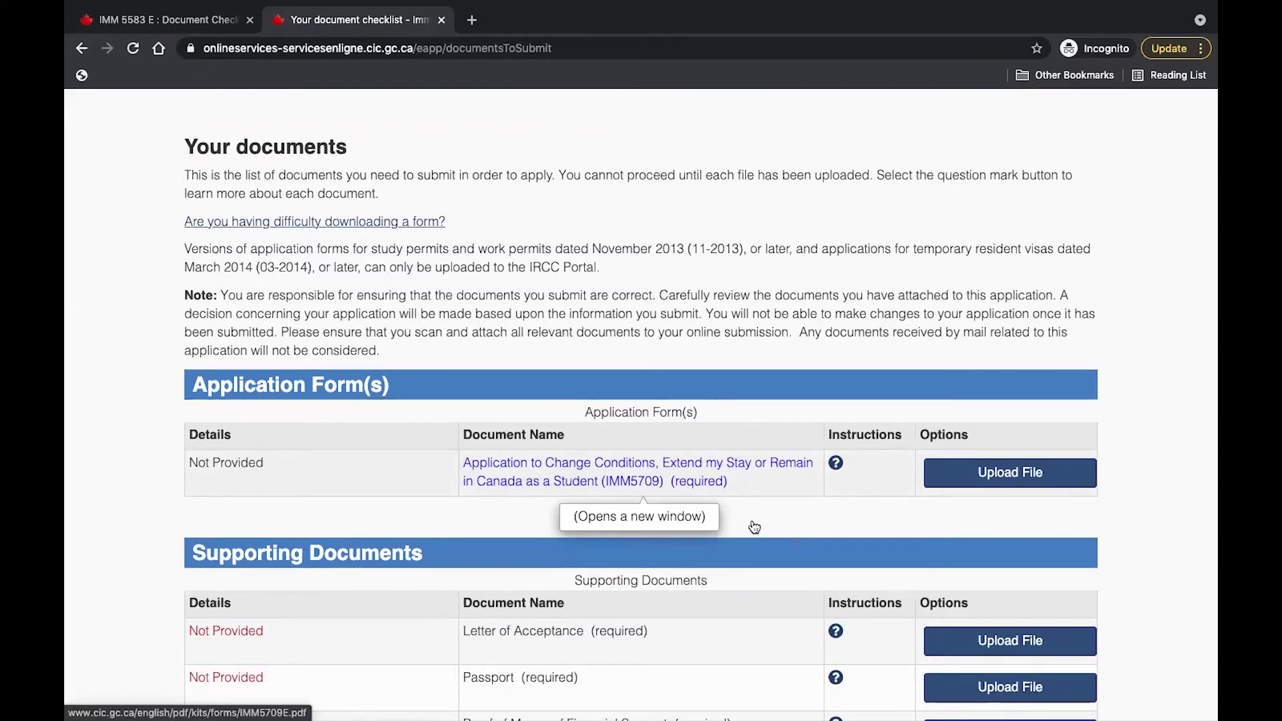
pyautogui.scroll(-2, 751, 527)
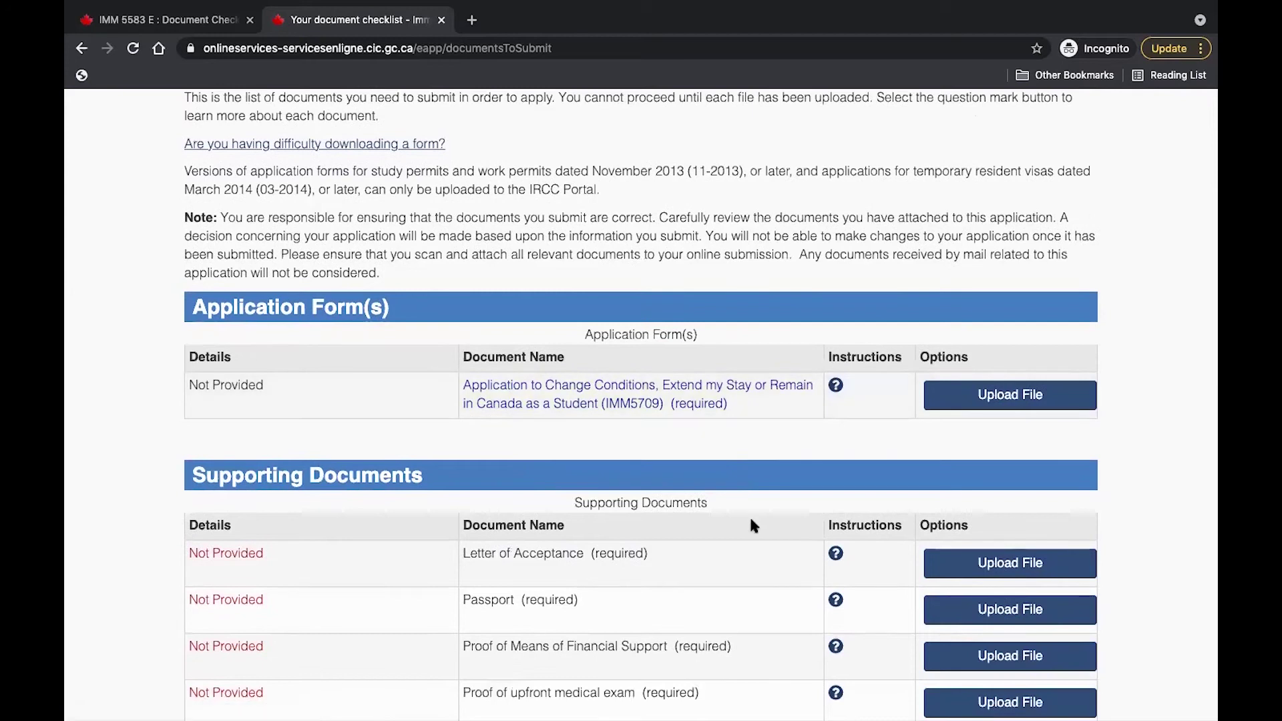
pyautogui.scroll(-5, 751, 519)
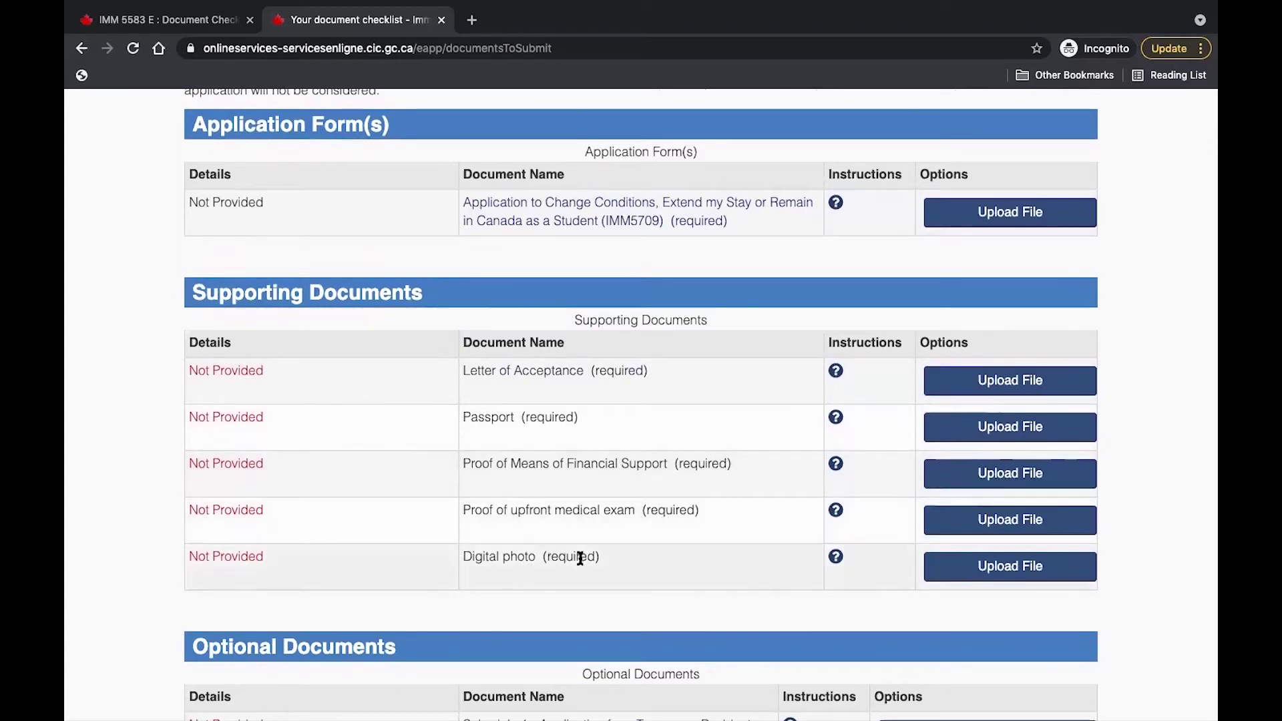
pyautogui.scroll(1, 701, 555)
pyautogui.scroll(3, 700, 546)
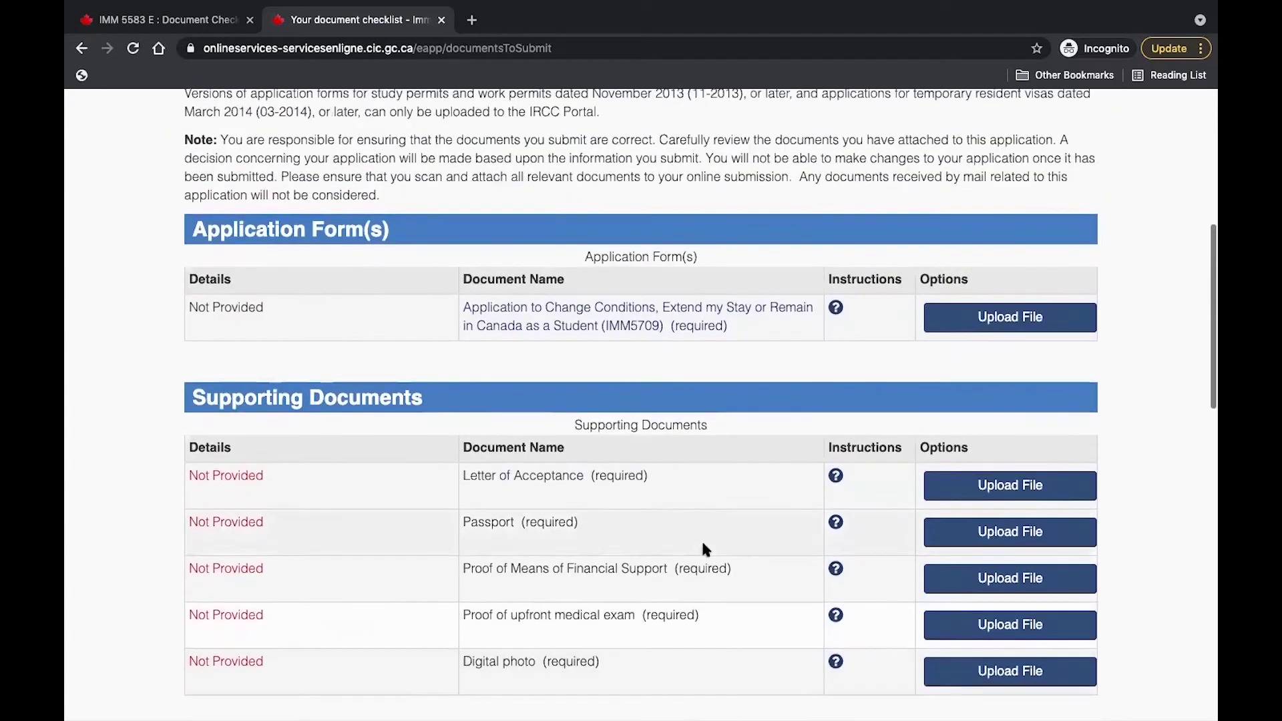
pyautogui.click(838, 309)
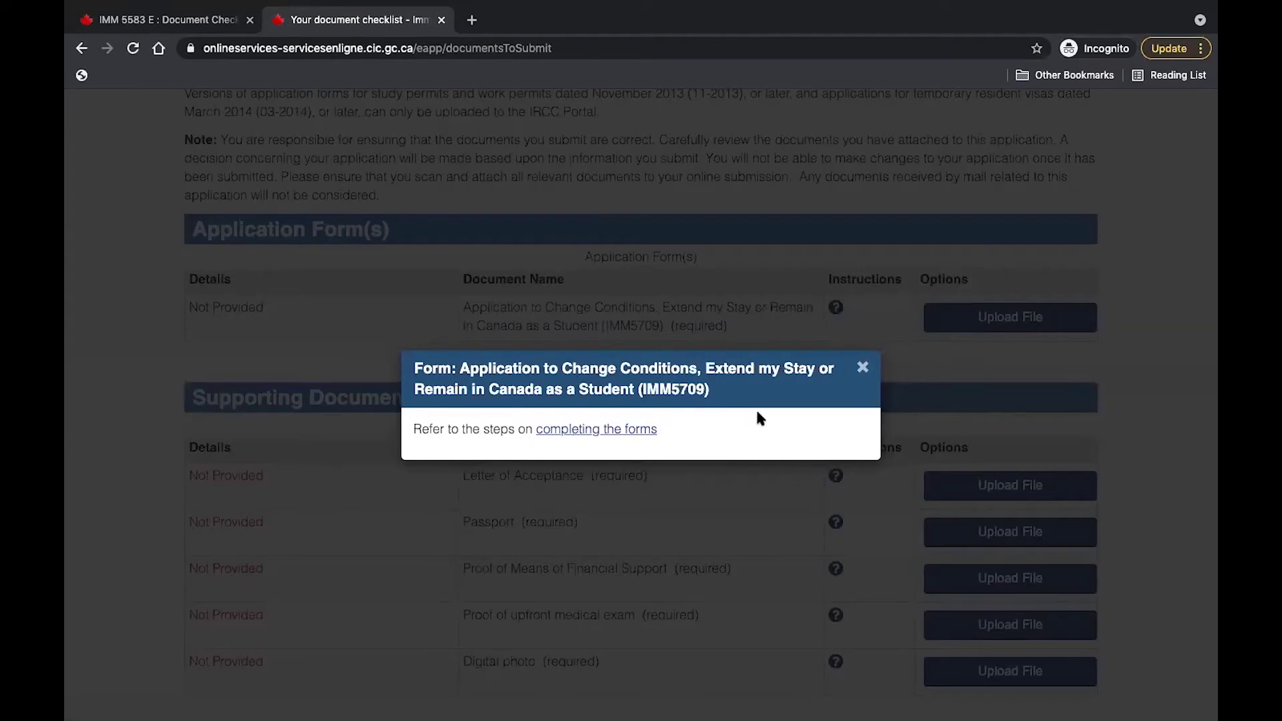
pyautogui.click(862, 368)
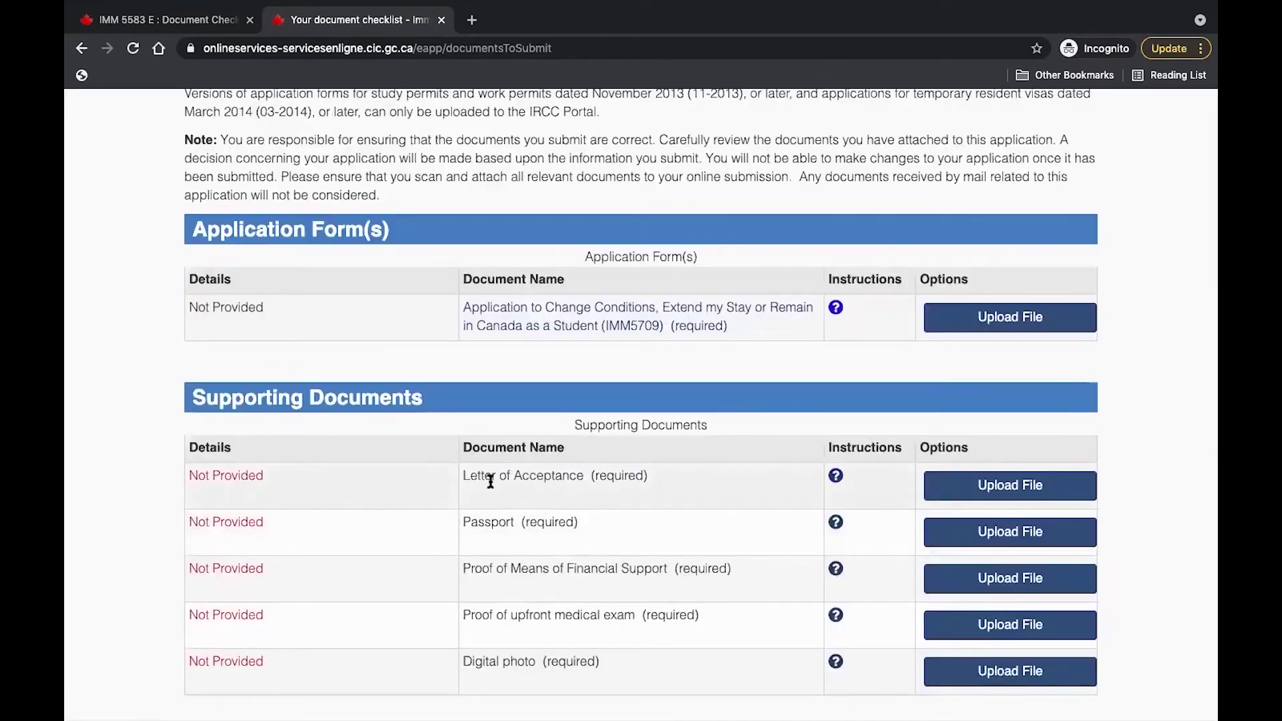
pyautogui.scroll(-2, 663, 495)
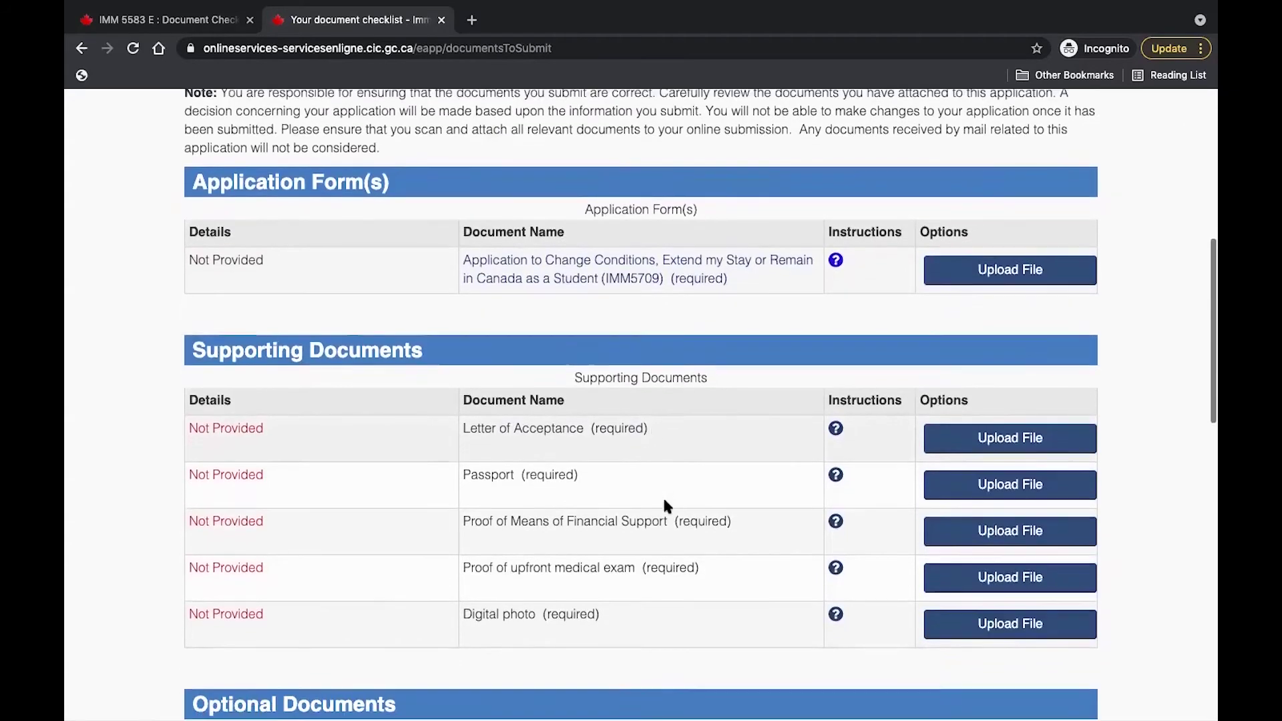
pyautogui.click(835, 422)
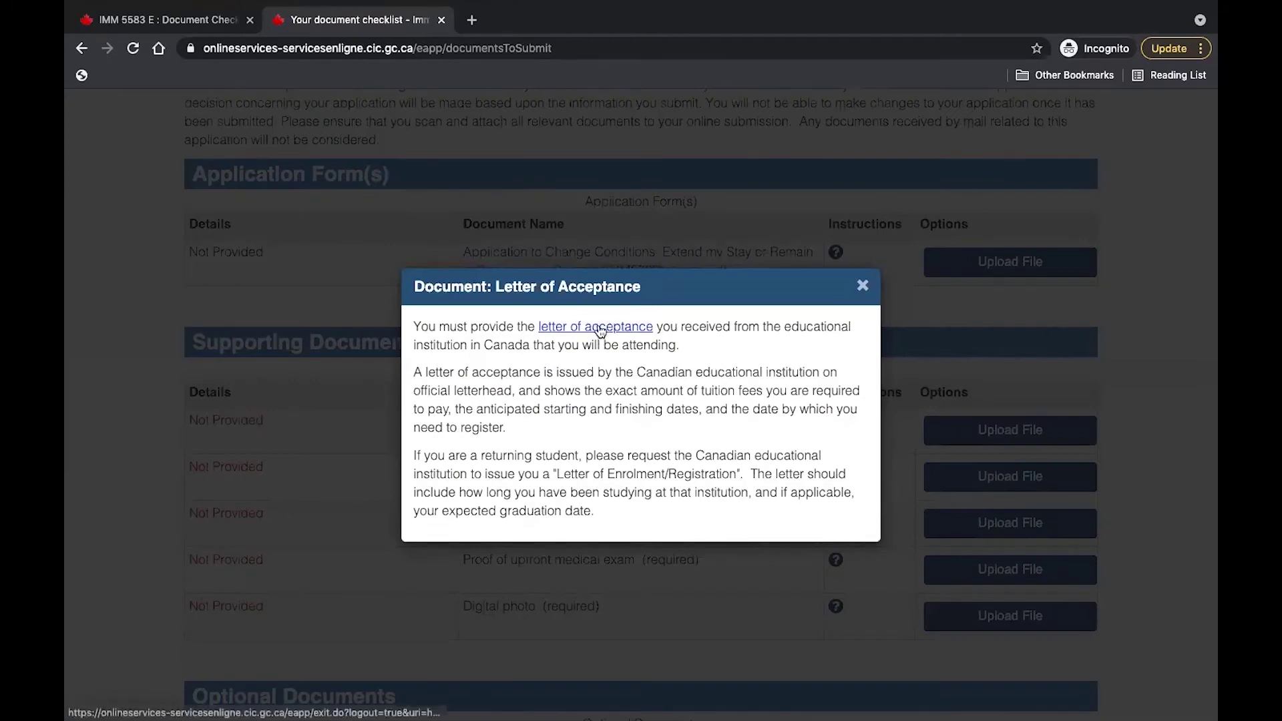
pyautogui.click(863, 286)
pyautogui.scroll(-1, 864, 395)
# Look through the document checklist and open the Application to Change Conditions (IMM5709) PDF.
pyautogui.scroll(-2, 865, 397)
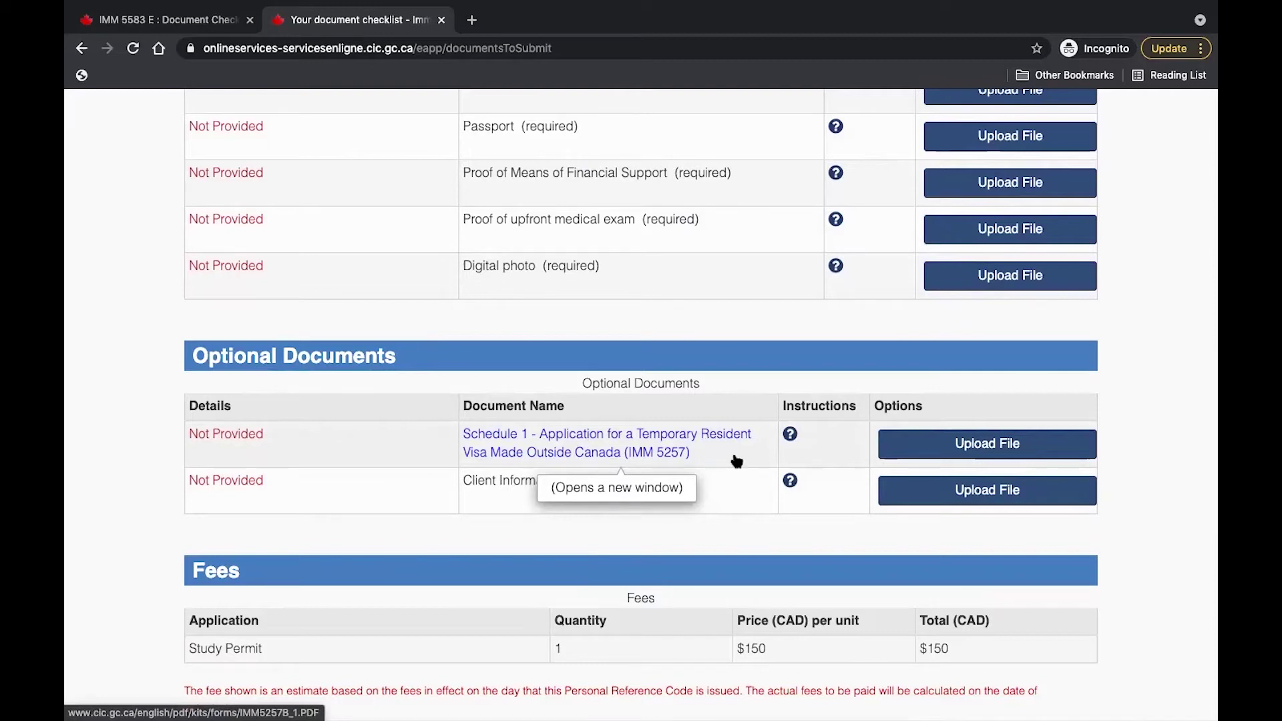
pyautogui.scroll(-3, 738, 449)
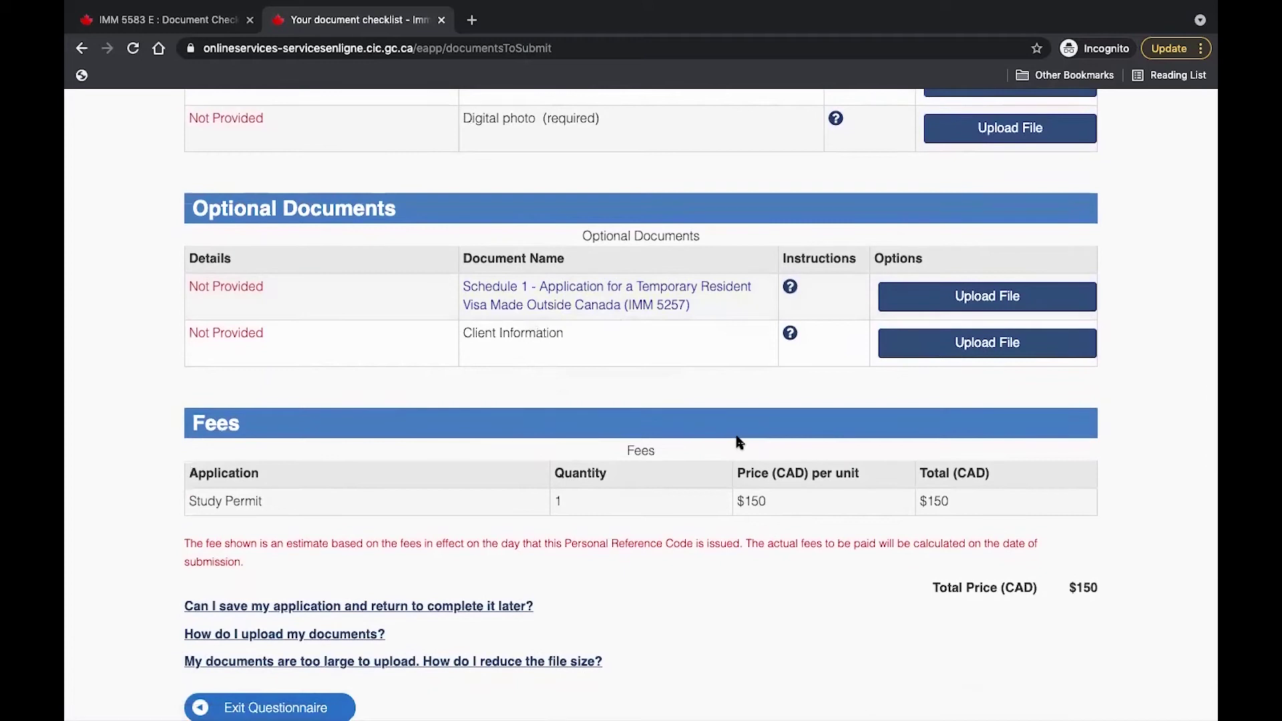
pyautogui.scroll(10, 739, 442)
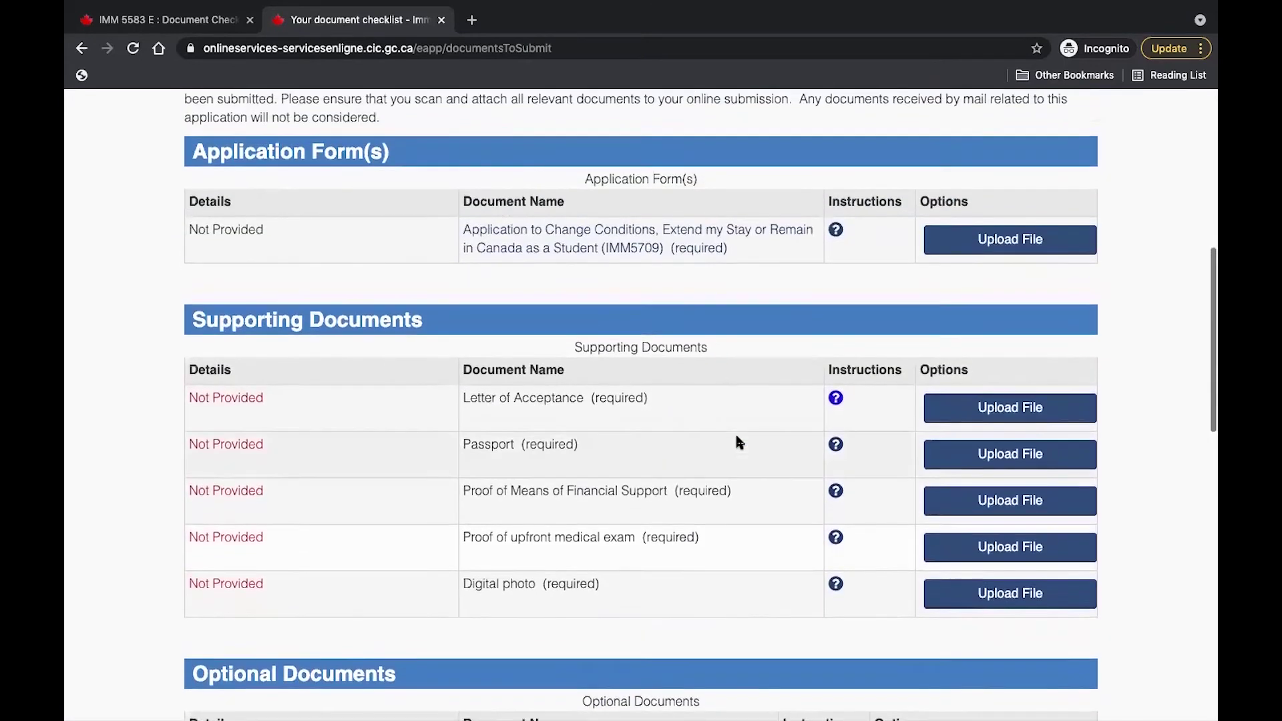
pyautogui.scroll(1, 738, 442)
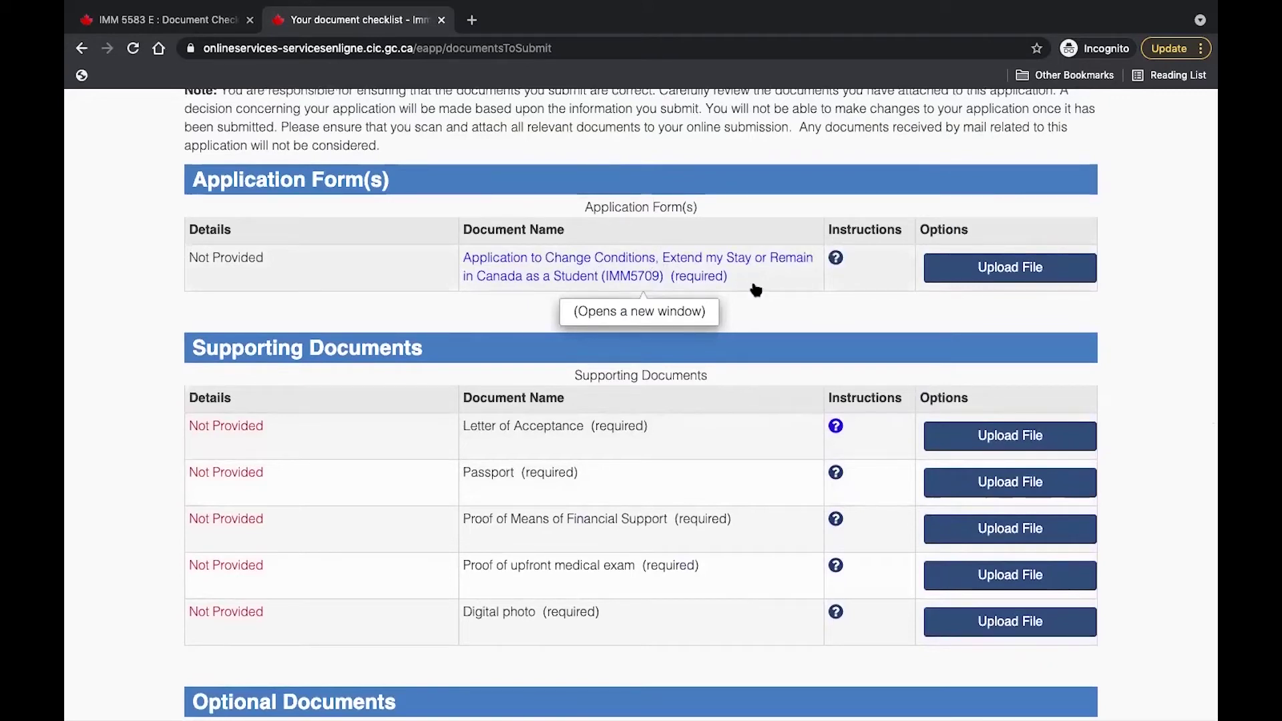
pyautogui.scroll(-1, 756, 314)
pyautogui.scroll(1, 757, 337)
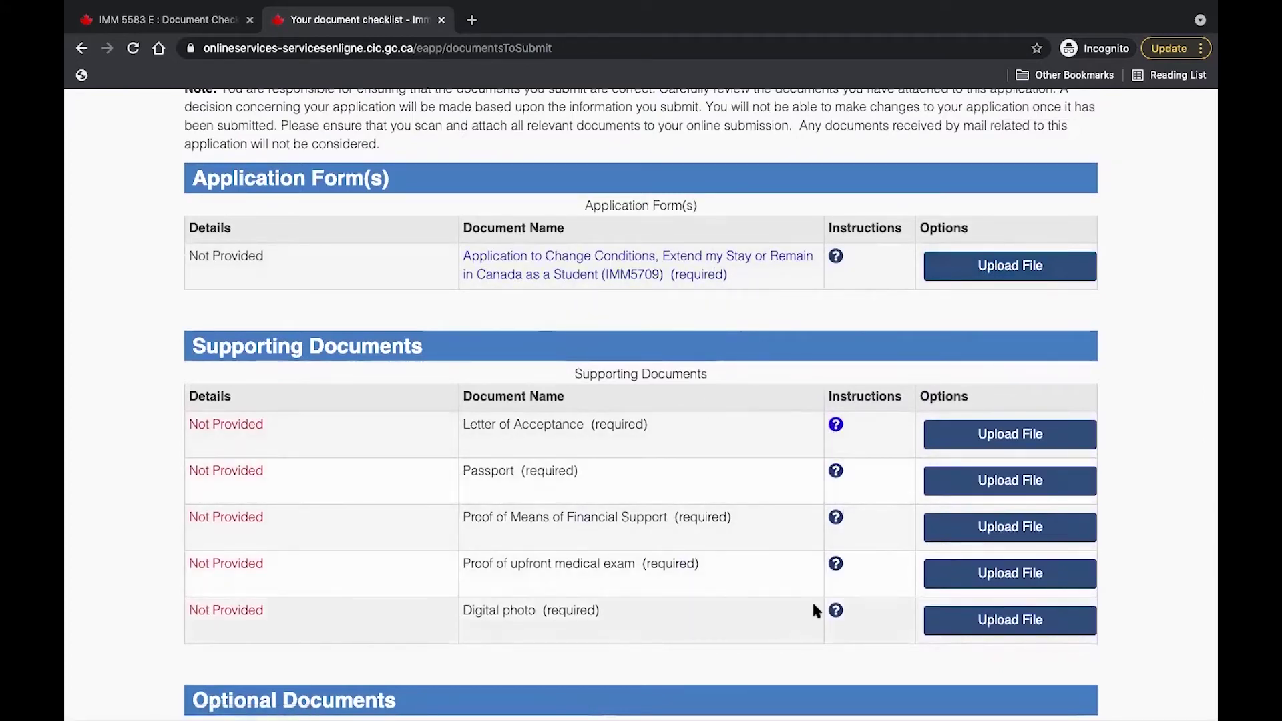
pyautogui.scroll(-2, 827, 578)
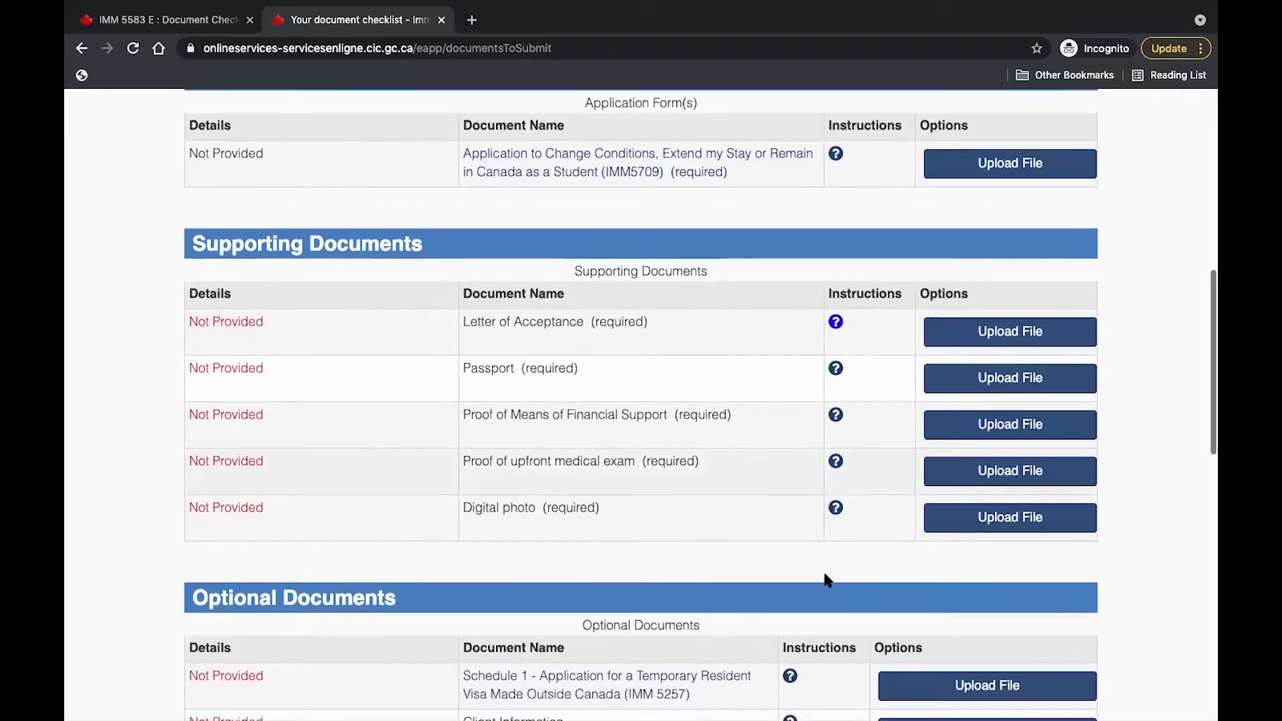
pyautogui.scroll(-4, 988, 360)
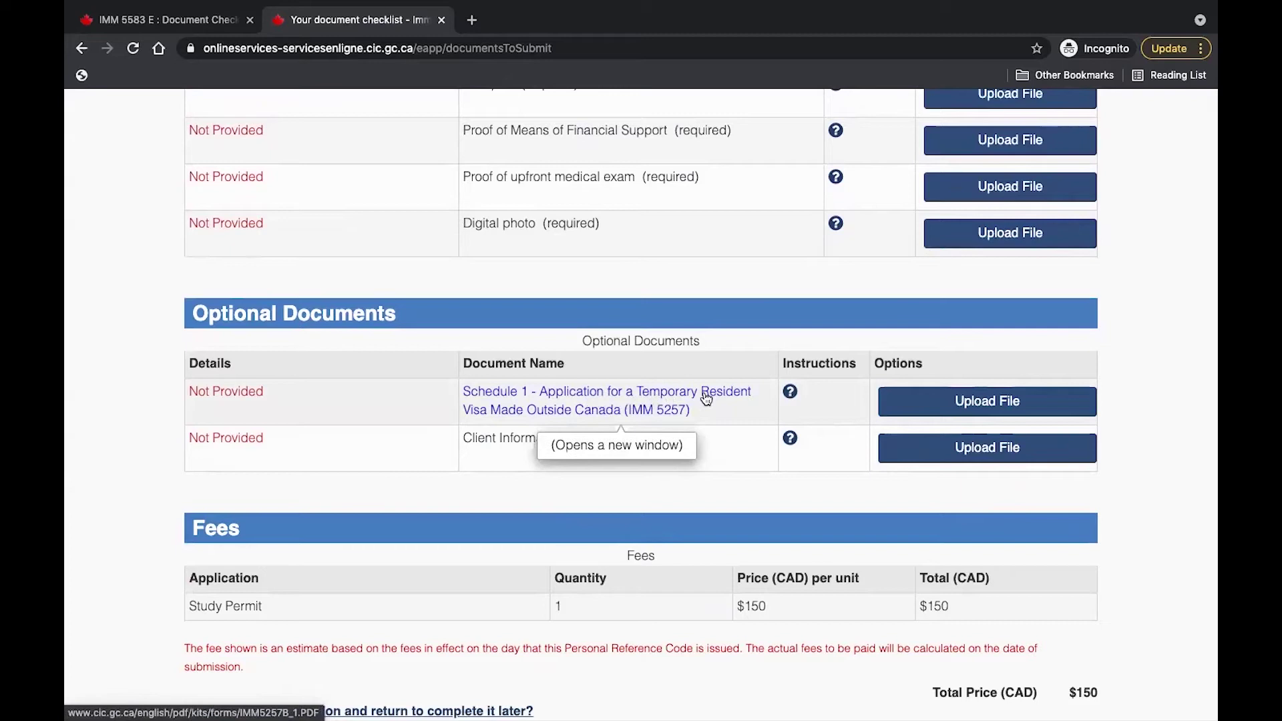
pyautogui.scroll(-5, 1002, 501)
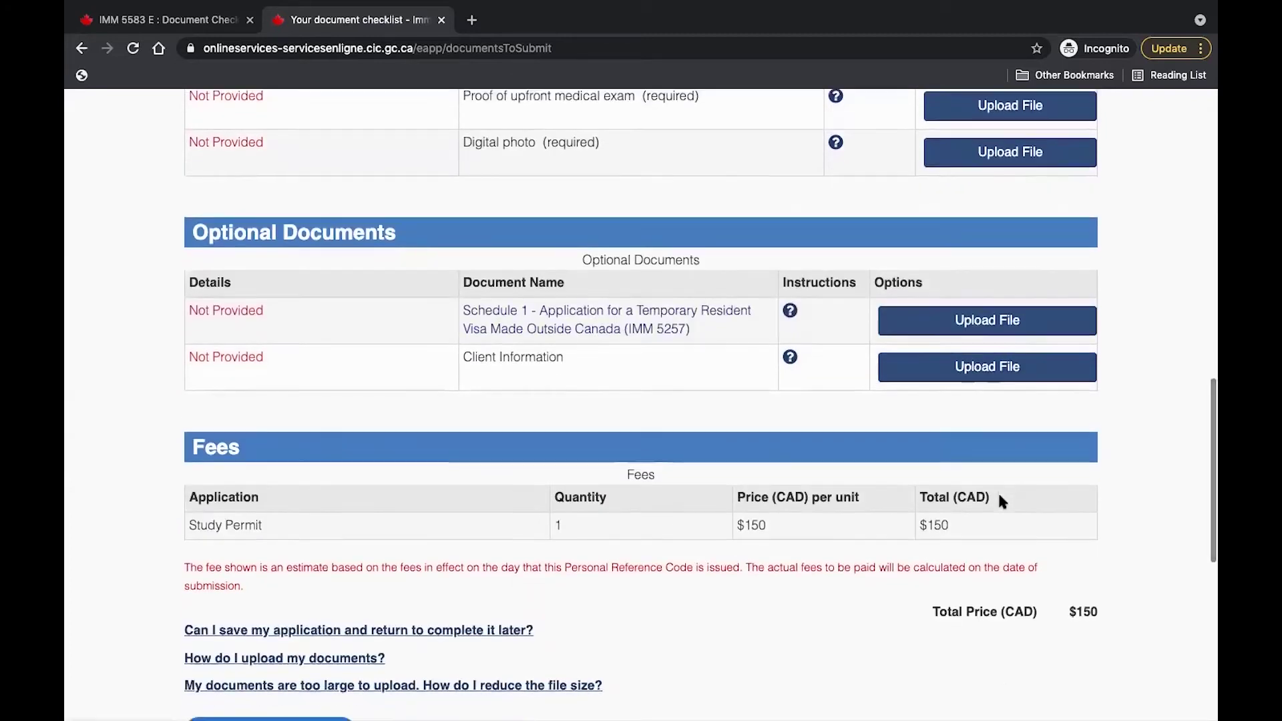
pyautogui.scroll(-2, 1002, 501)
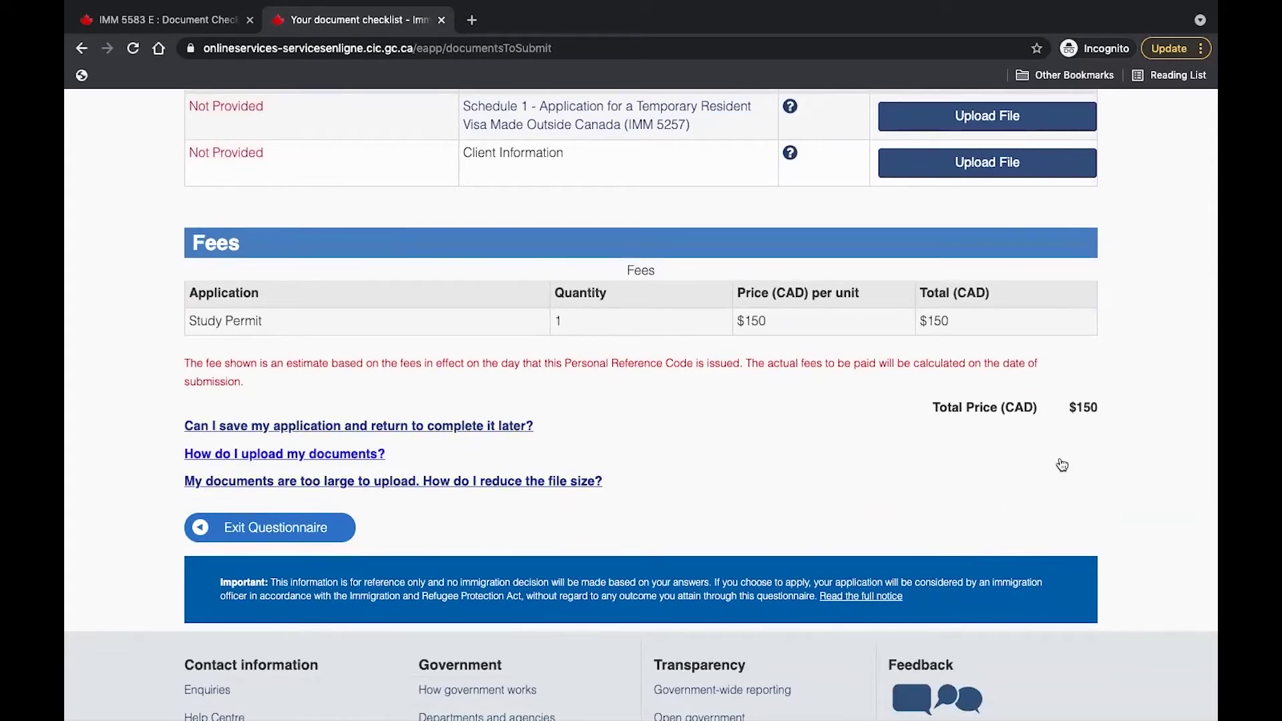
pyautogui.scroll(-1, 1060, 485)
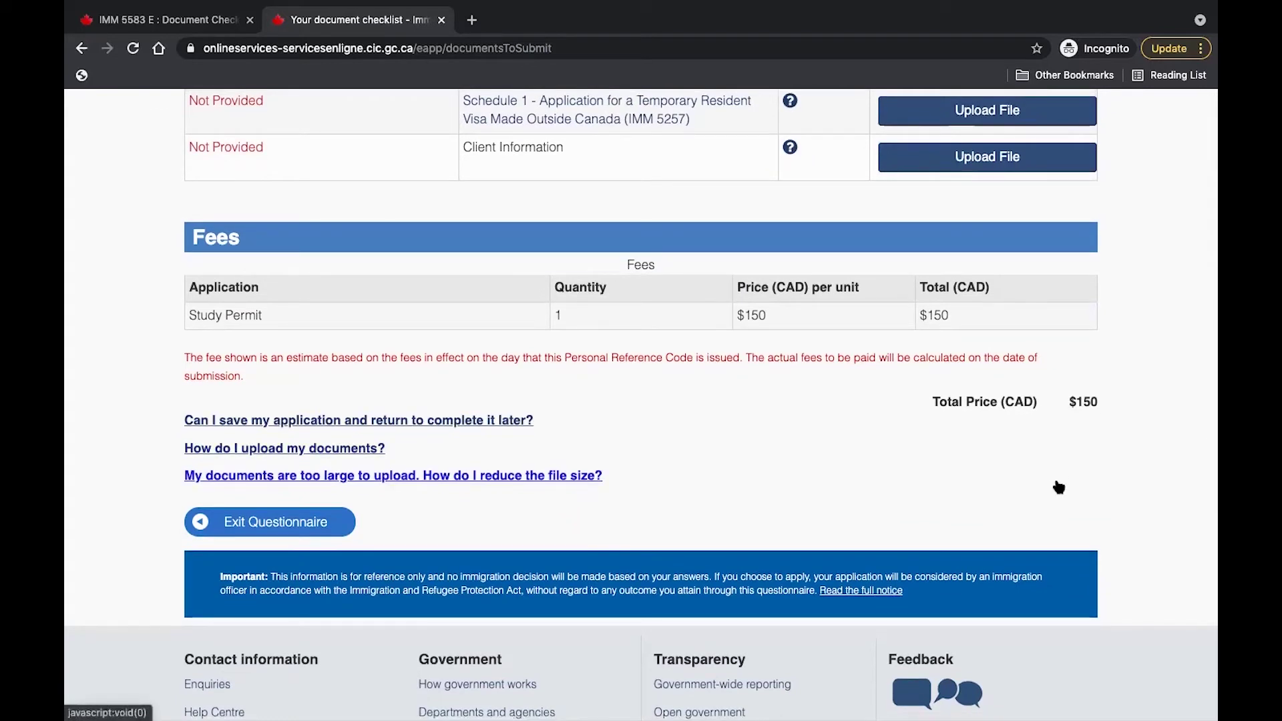
pyautogui.scroll(20, 1059, 487)
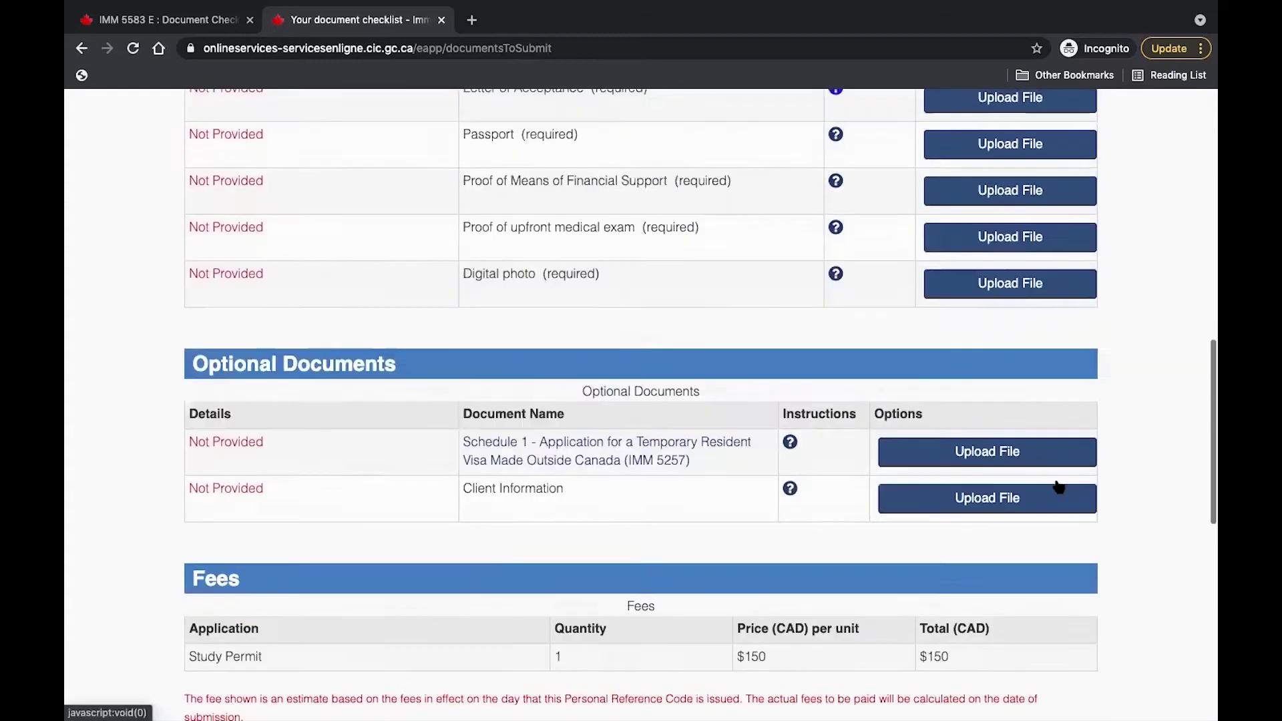
pyautogui.scroll(-5, 1058, 485)
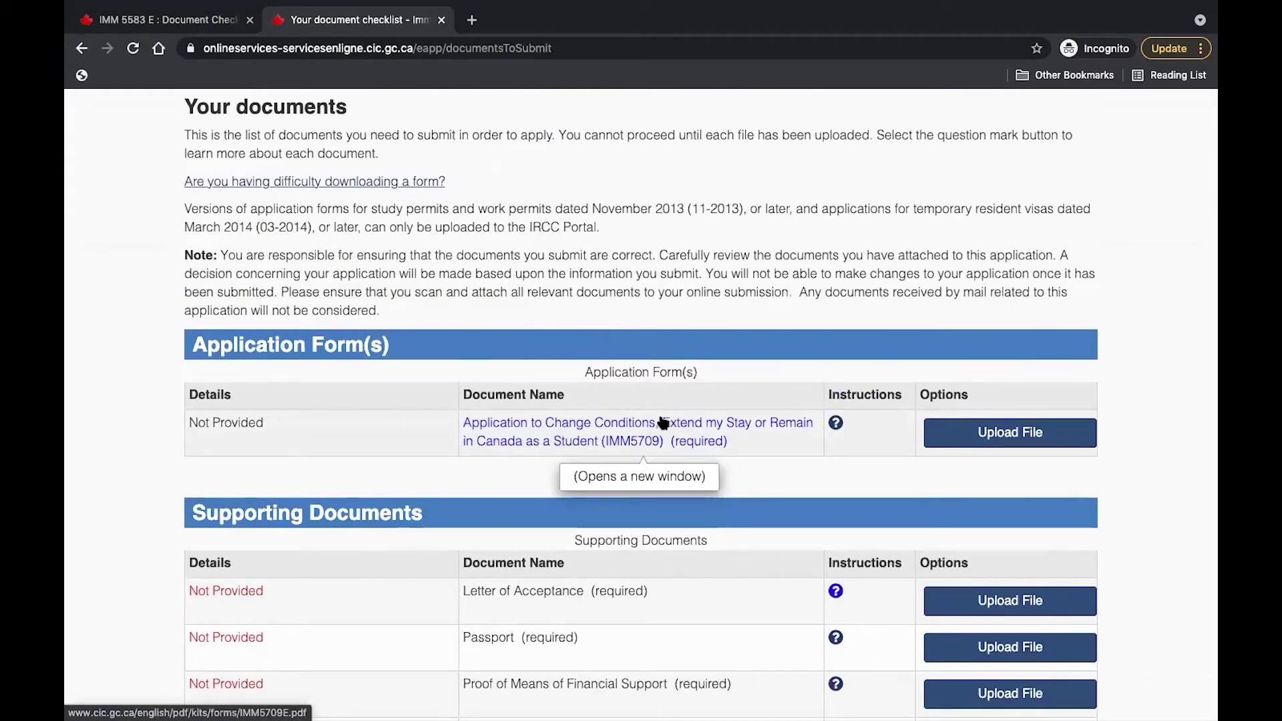
pyautogui.click(618, 425)
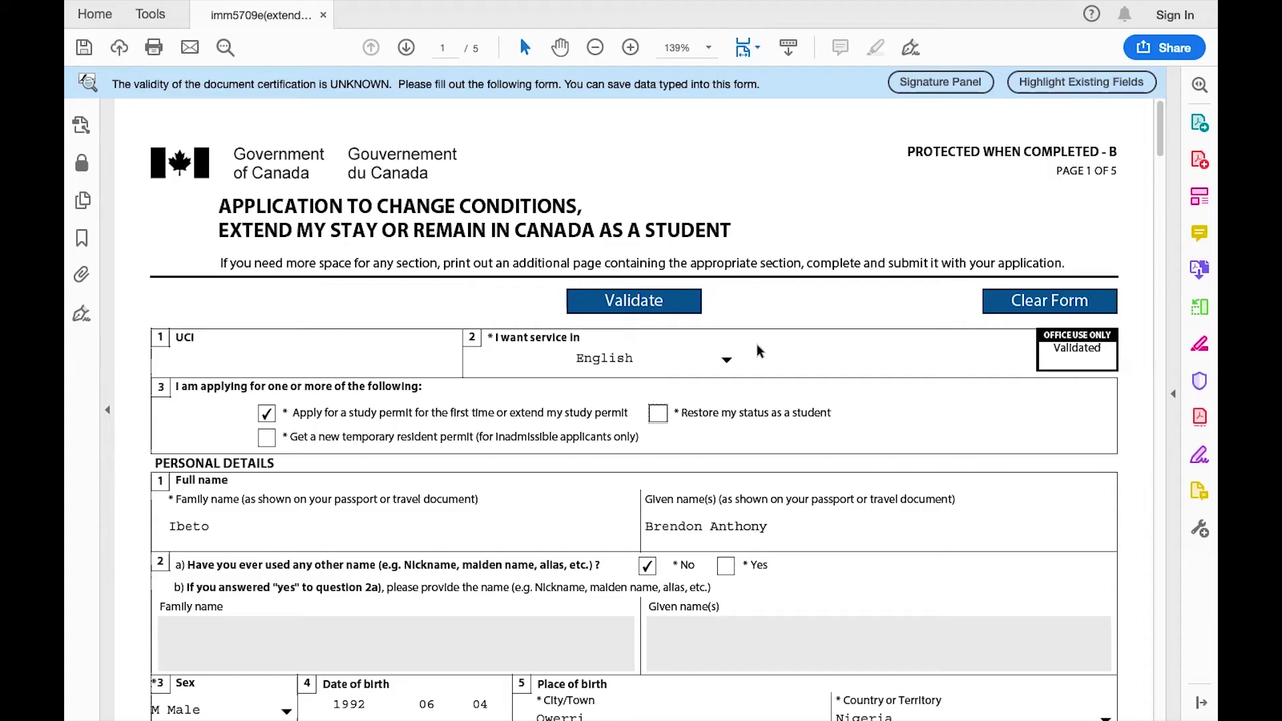
# Set the 'I want service in' language to English.
pyautogui.scroll(-2, 778, 337)
pyautogui.scroll(-1, 778, 337)
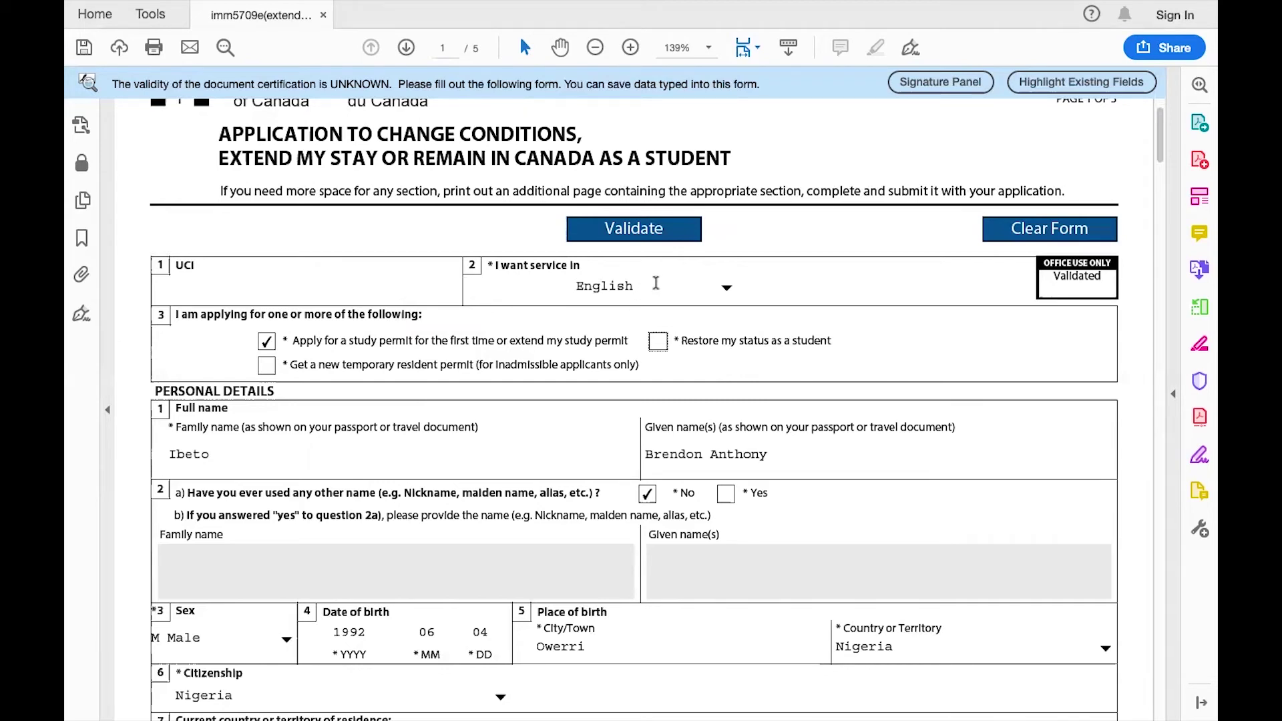
pyautogui.click(729, 290)
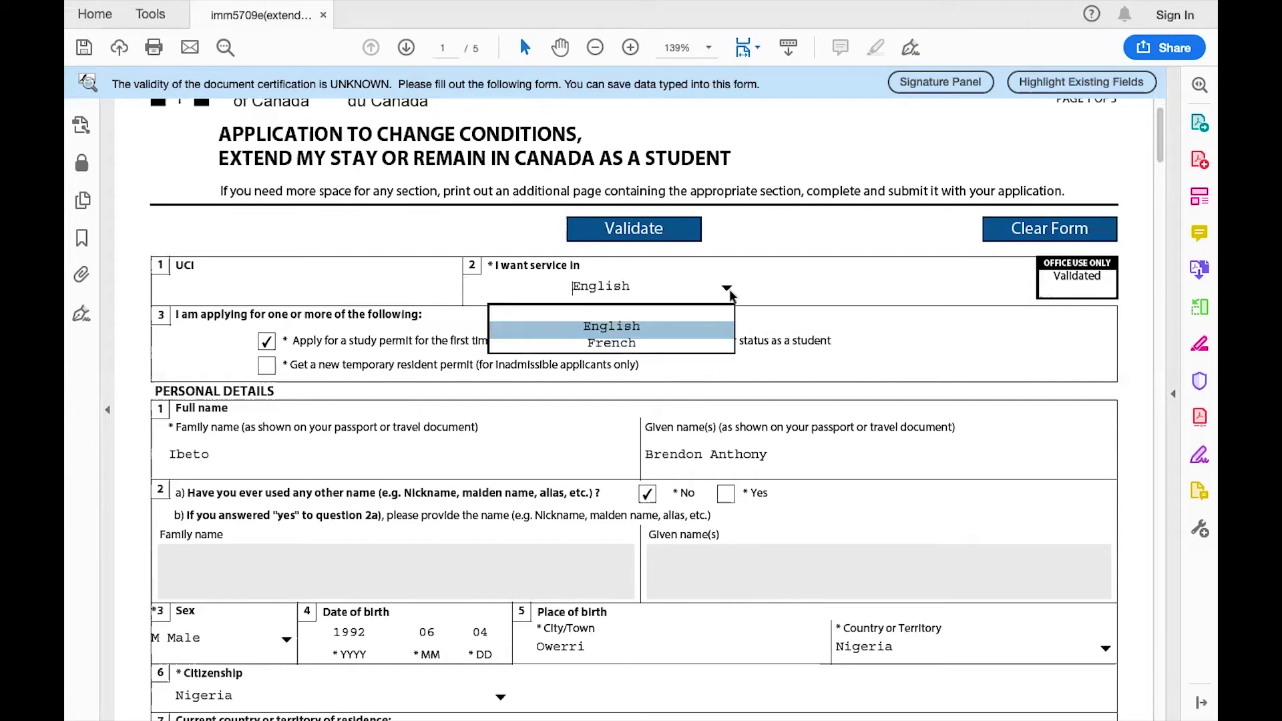
pyautogui.click(712, 321)
pyautogui.click(728, 287)
pyautogui.click(712, 327)
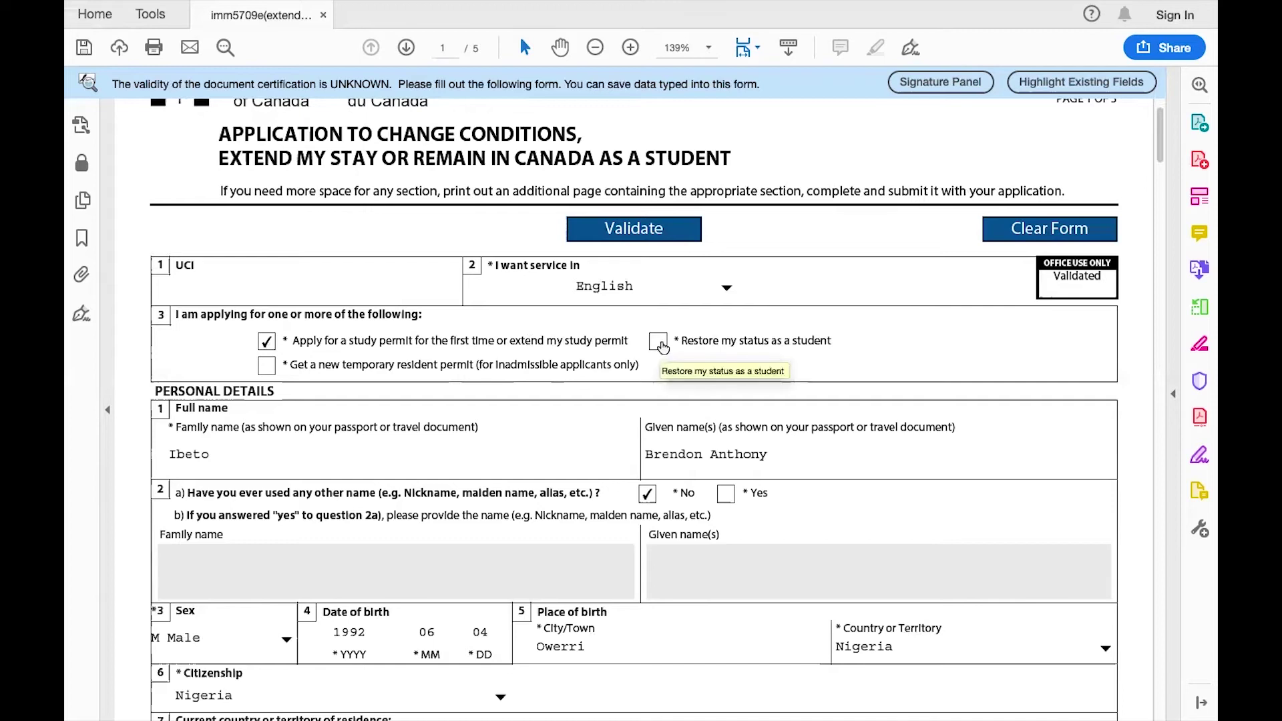
# In question 3, keep only the study-permit application box ticked, leaving restore-status-as-student unticked.
pyautogui.click(658, 343)
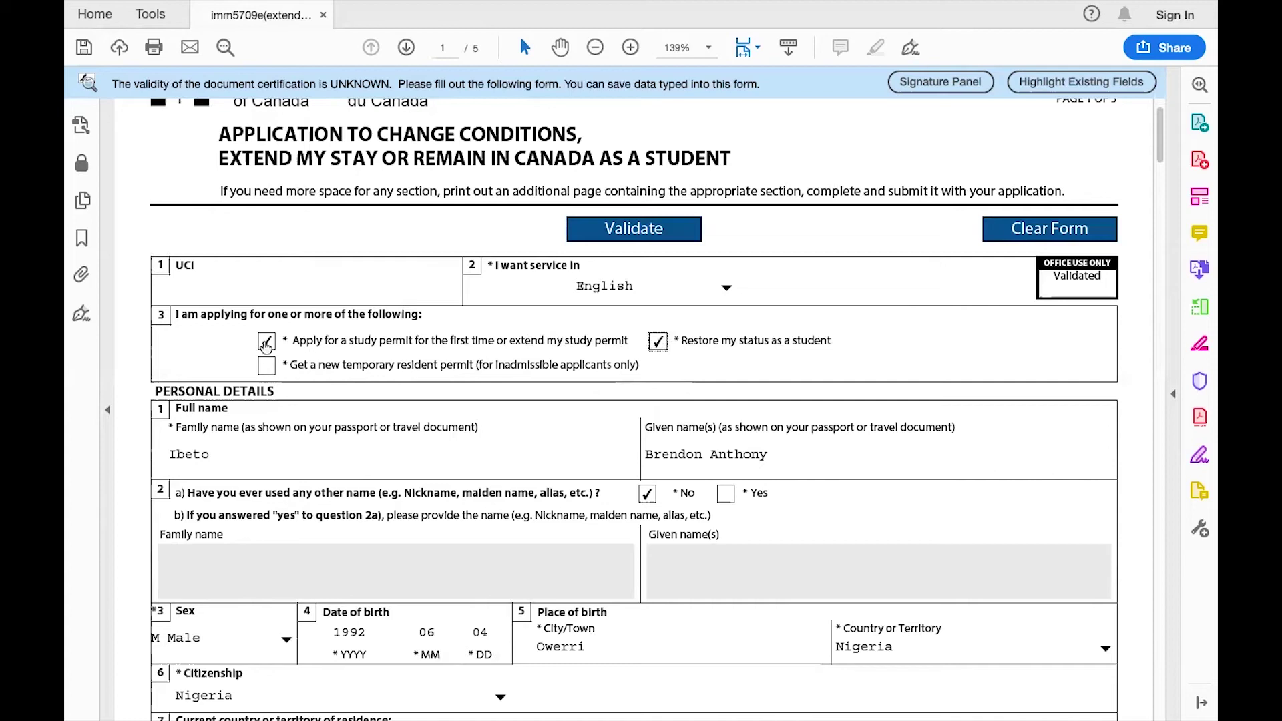
pyautogui.click(267, 343)
pyautogui.click(266, 344)
pyautogui.click(659, 342)
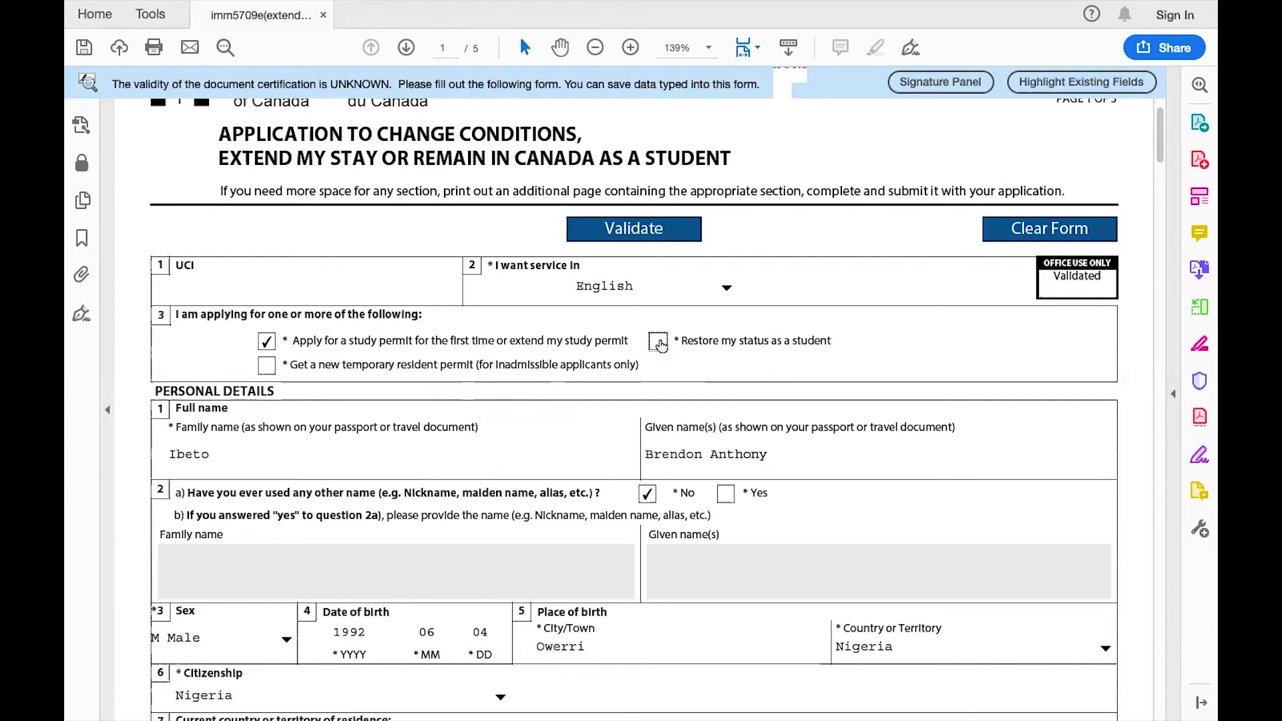
pyautogui.scroll(-2, 660, 344)
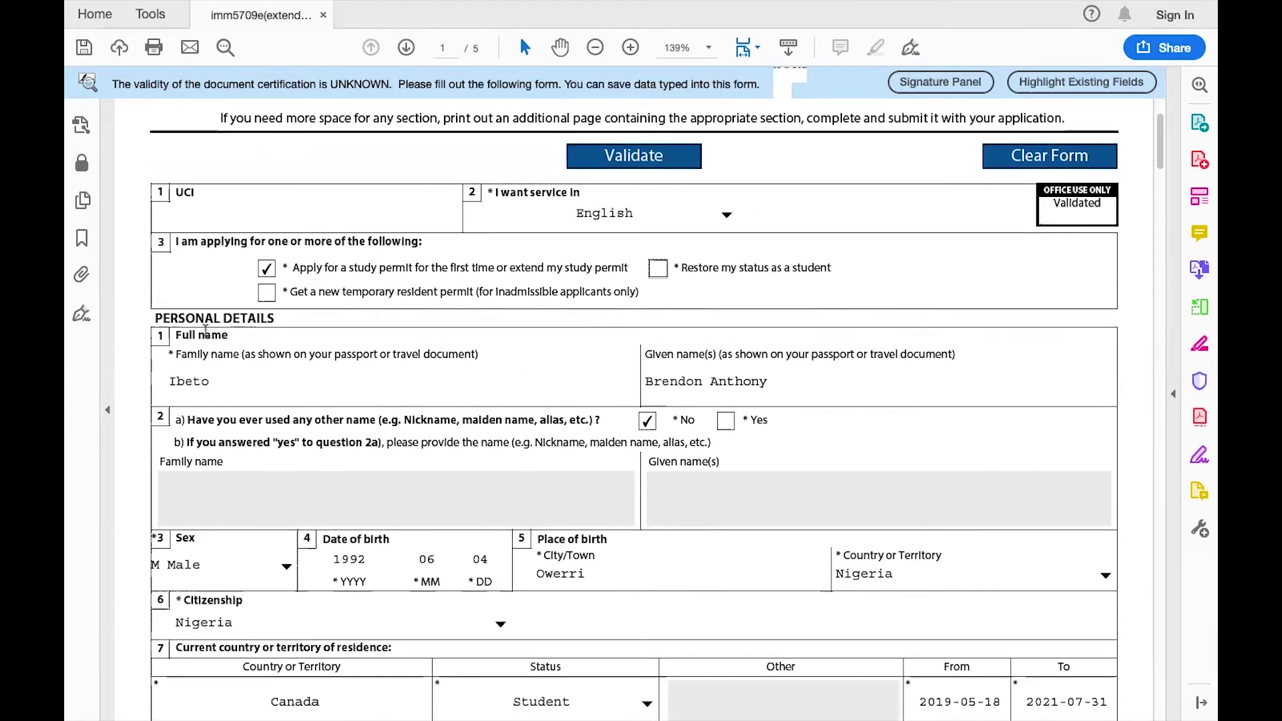
pyautogui.scroll(-2, 375, 378)
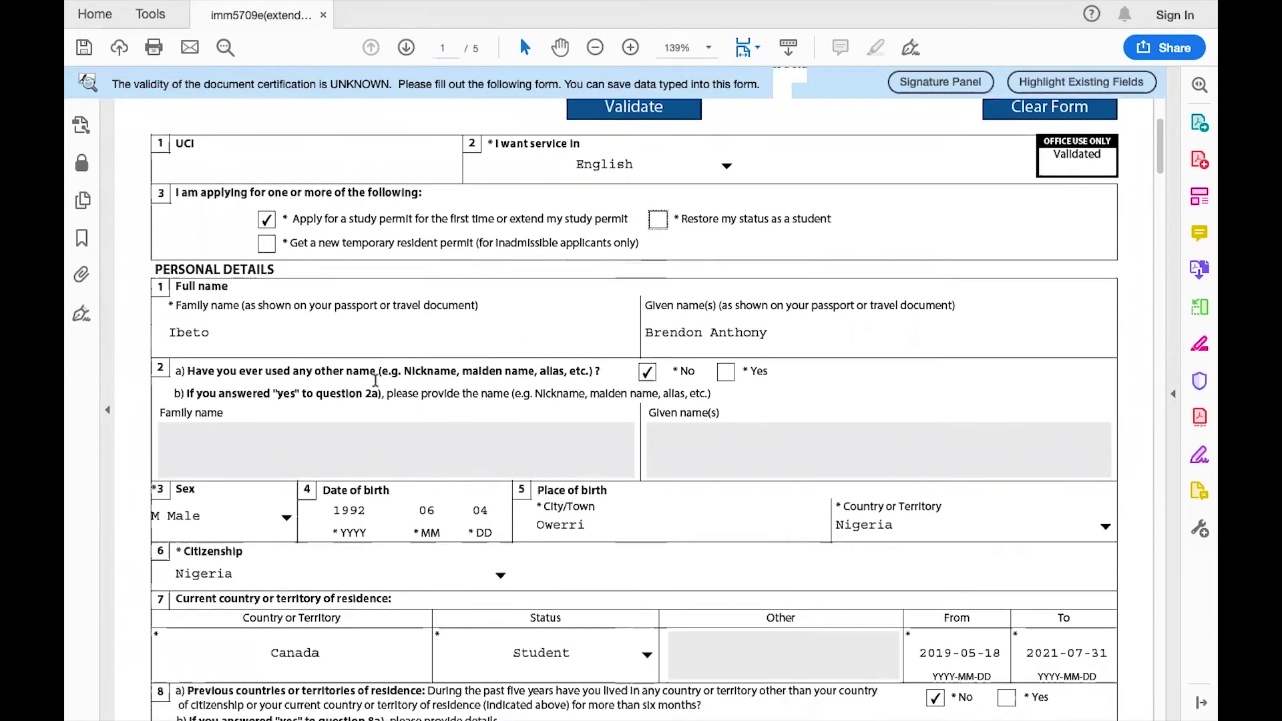
pyautogui.scroll(-1, 375, 380)
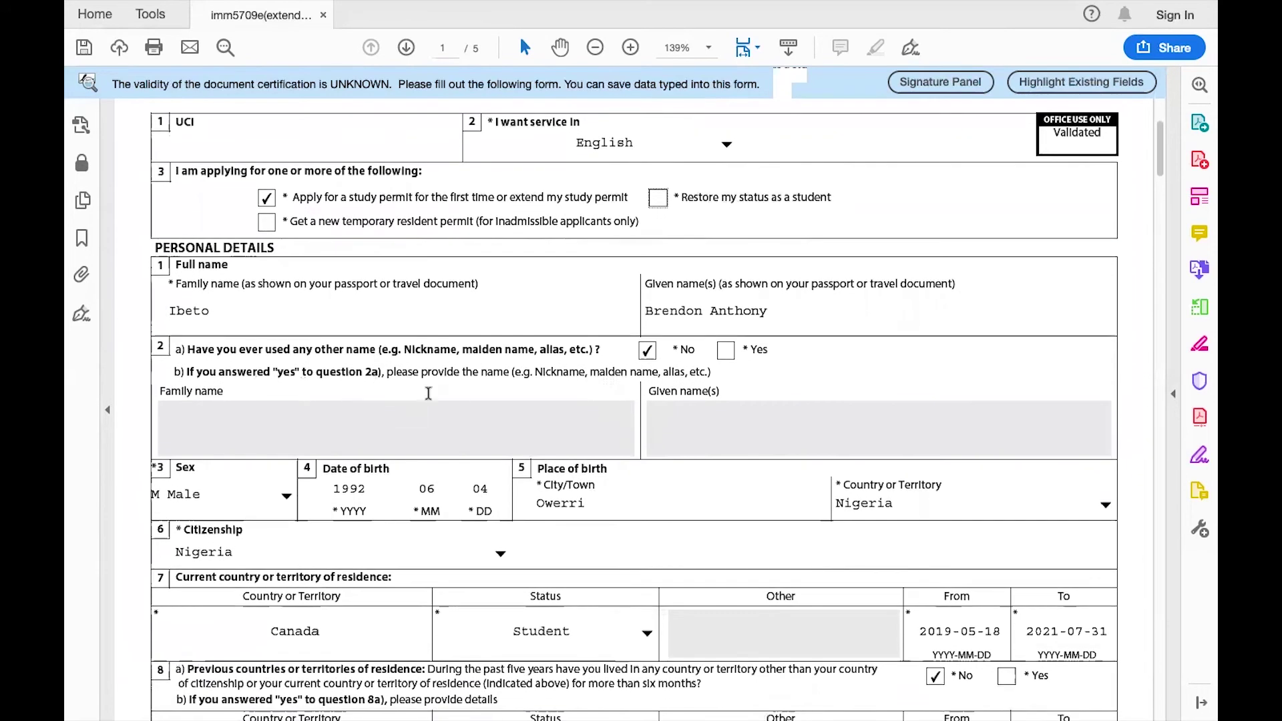
pyautogui.scroll(-1, 644, 363)
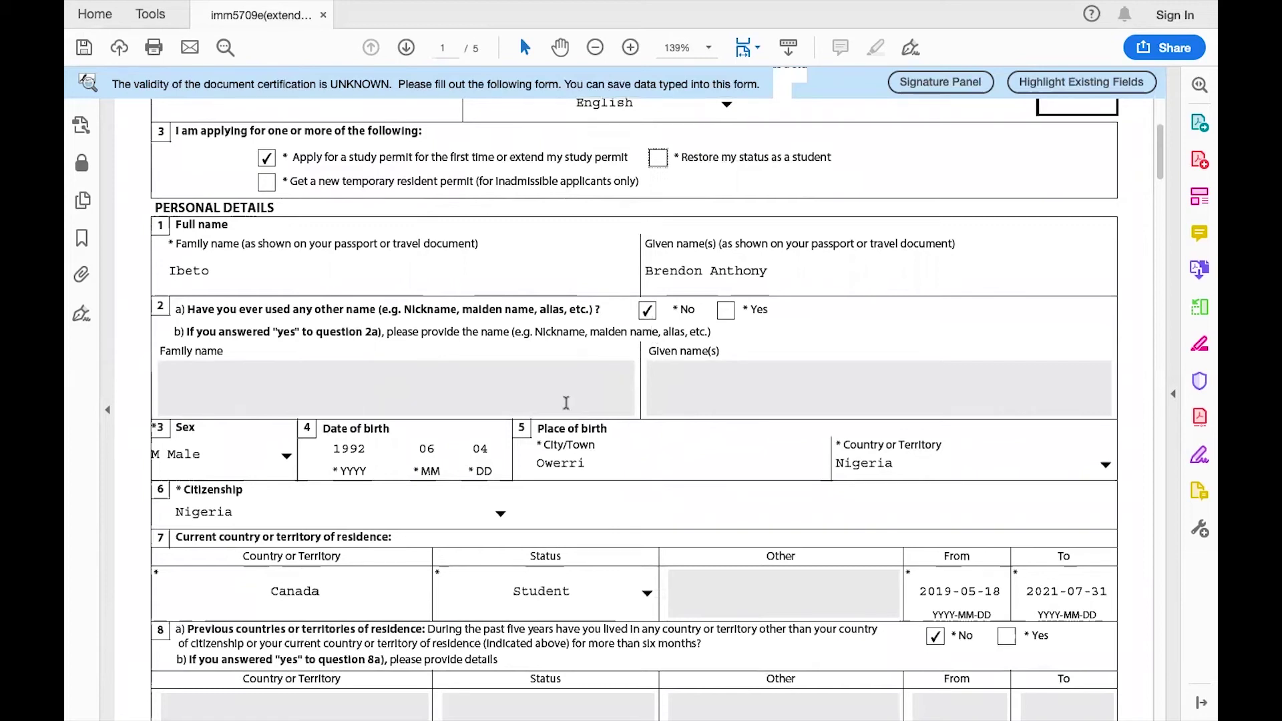
pyautogui.scroll(-1, 566, 403)
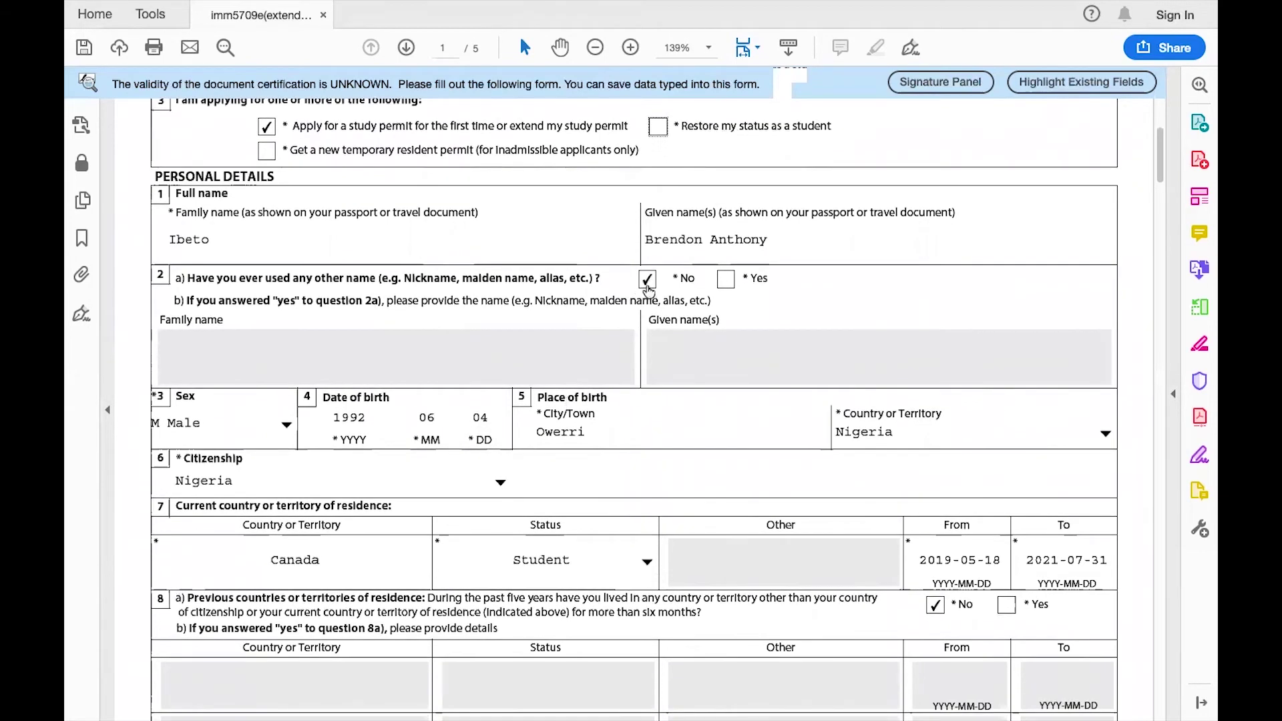
pyautogui.scroll(-2, 651, 361)
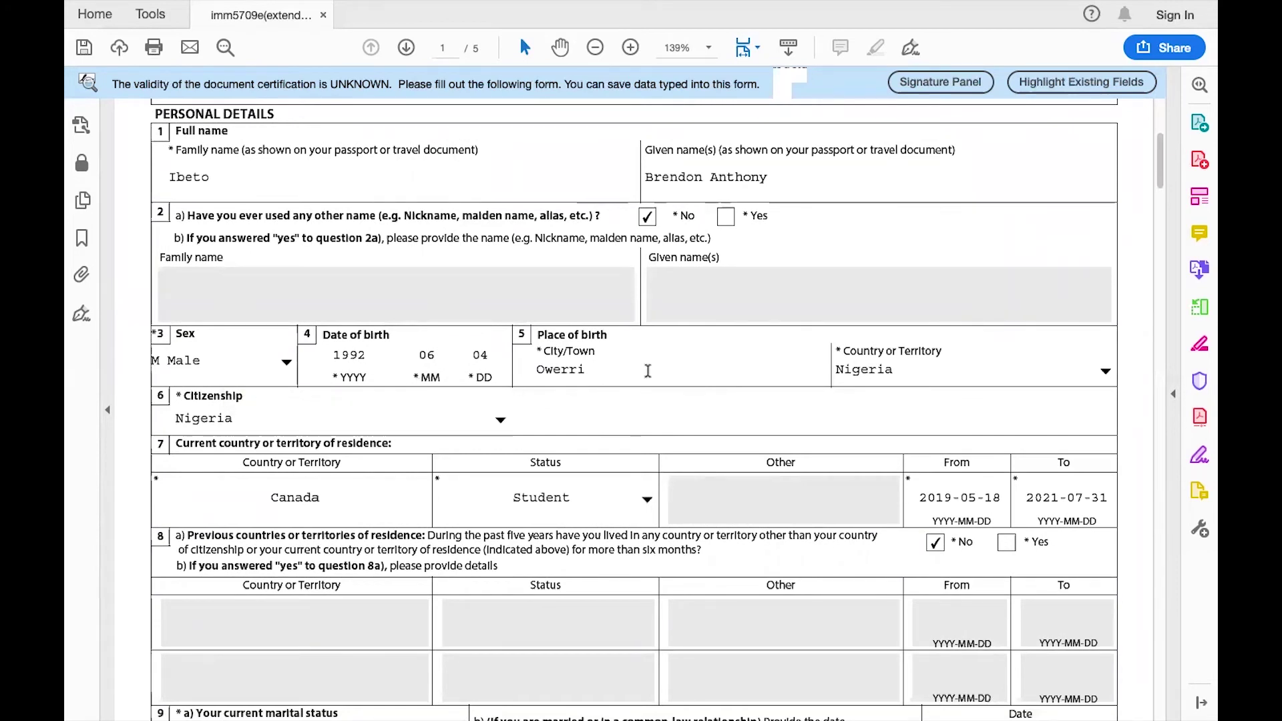
pyautogui.scroll(-1, 903, 363)
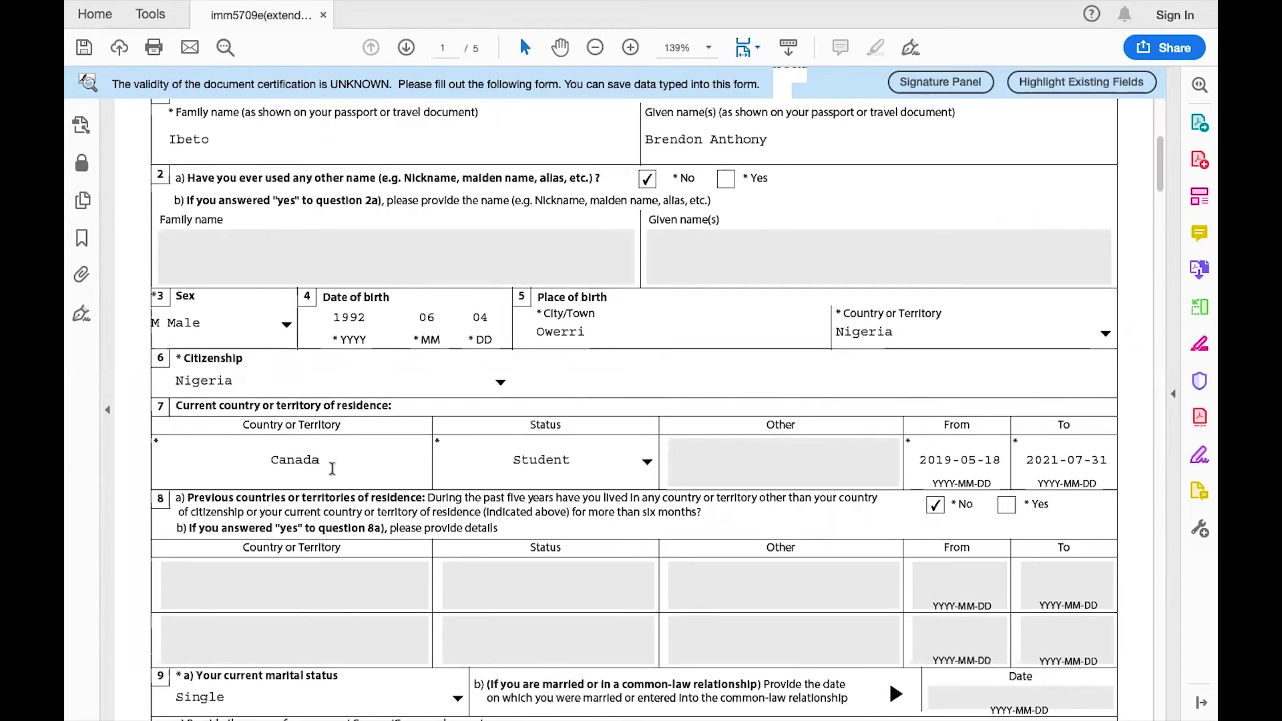
pyautogui.scroll(-2, 261, 394)
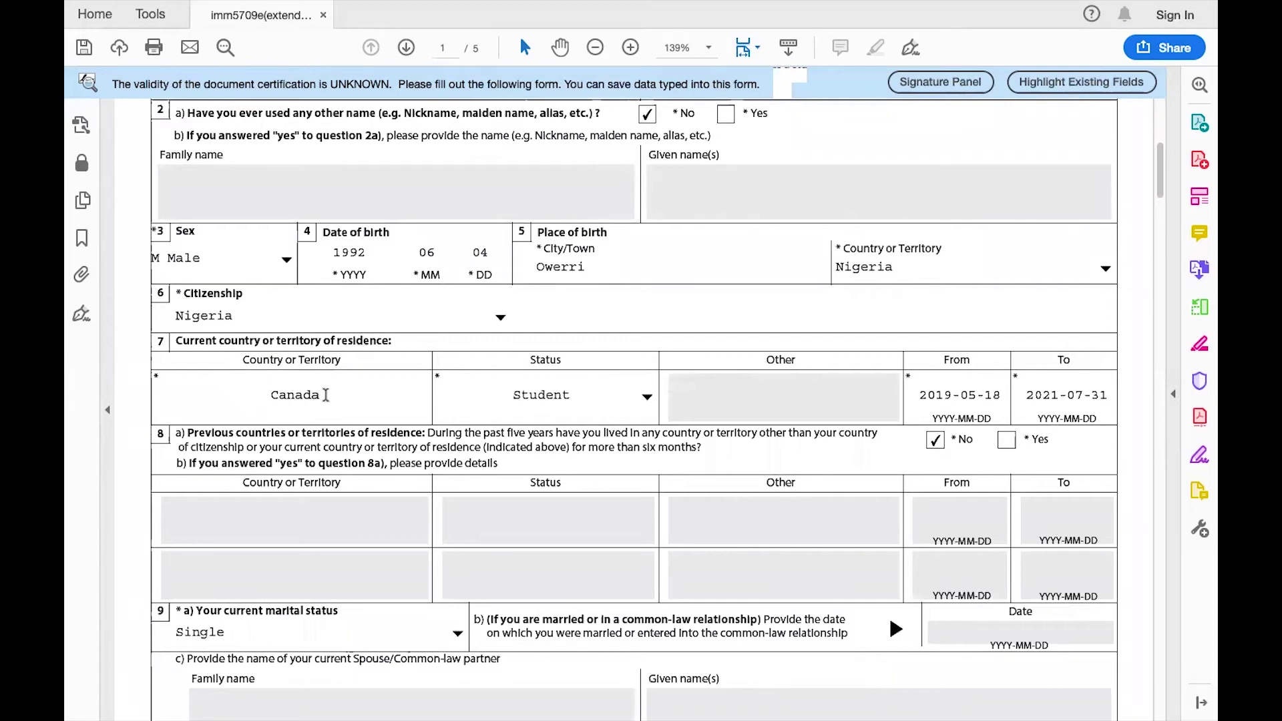
pyautogui.click(647, 399)
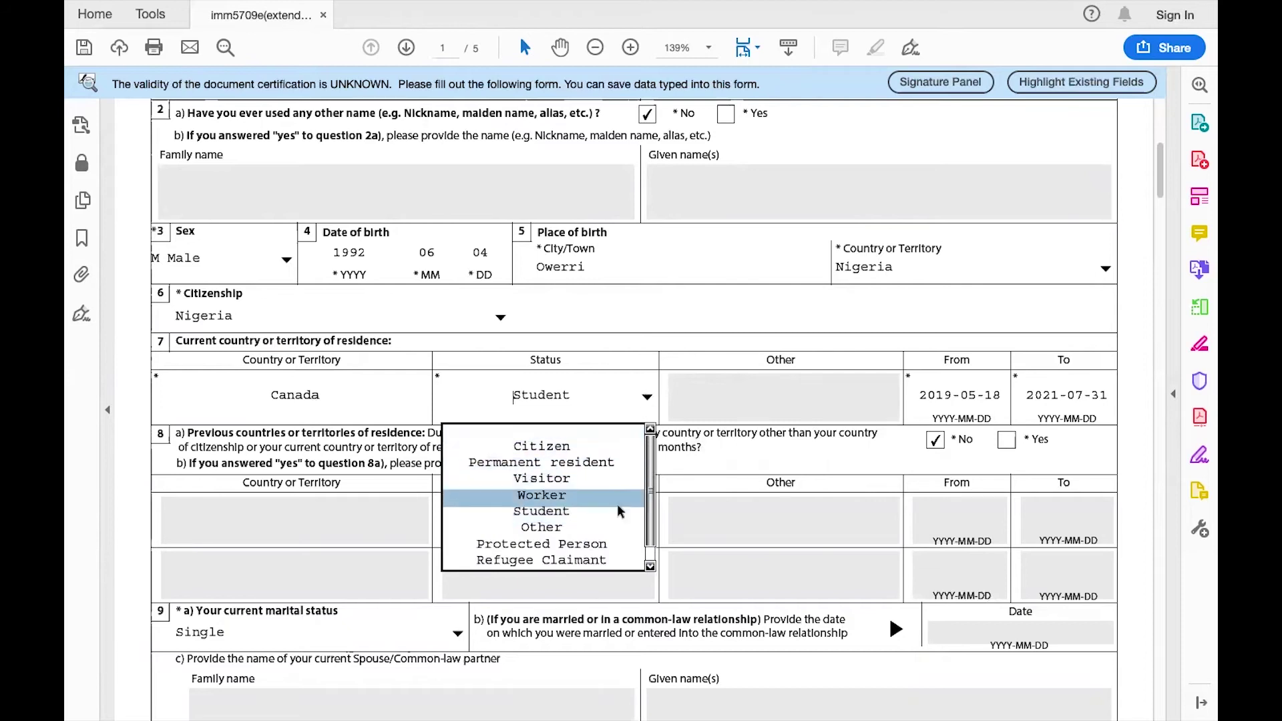
pyautogui.scroll(5, 647, 335)
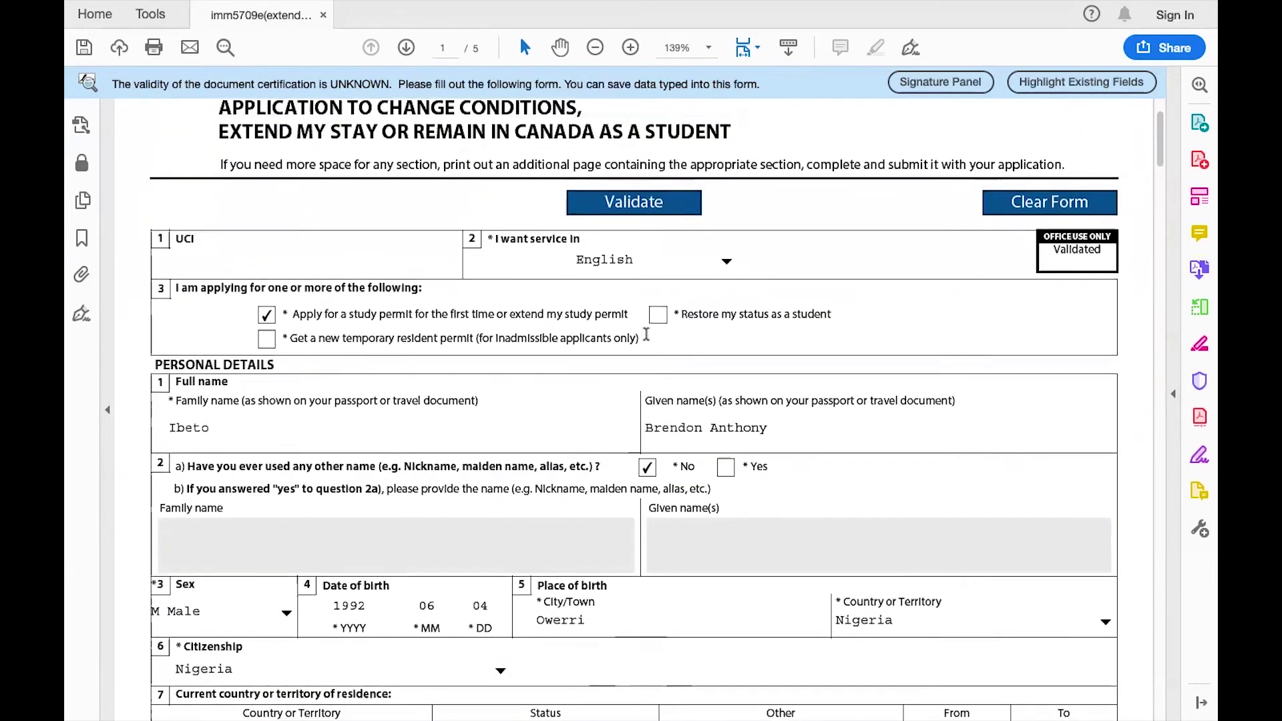
pyautogui.scroll(1, 647, 335)
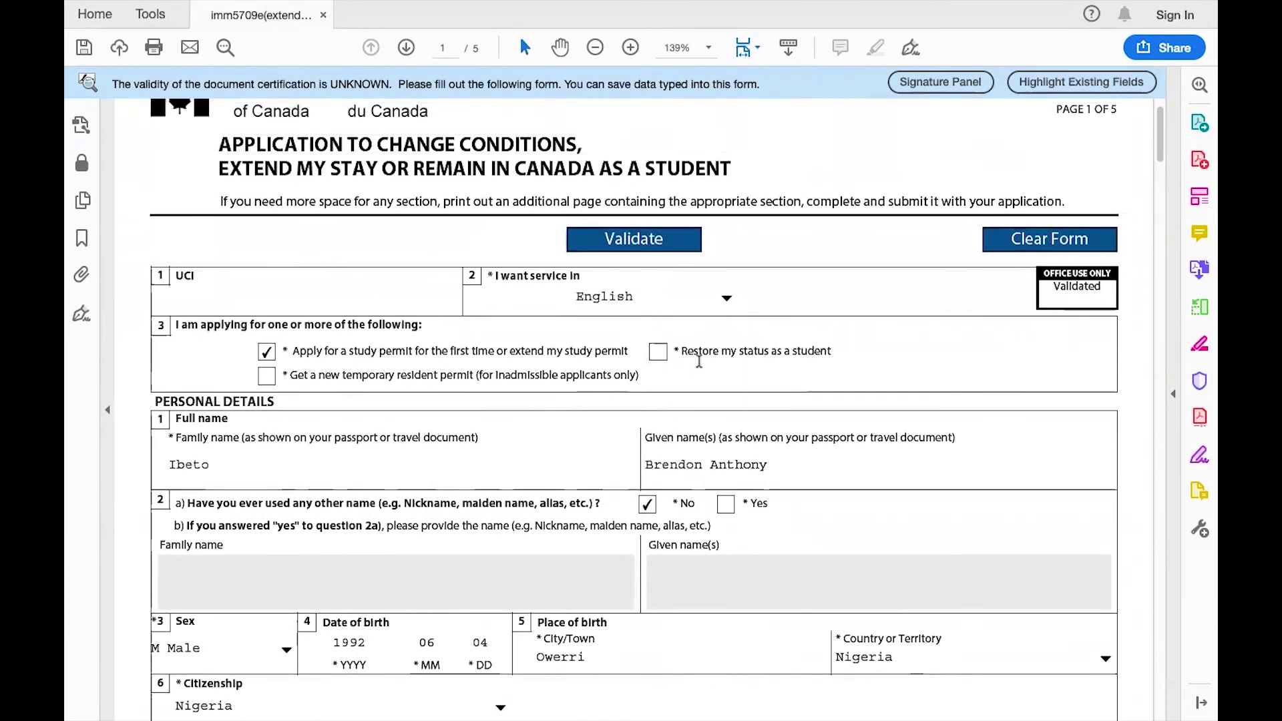
pyautogui.scroll(-6, 715, 381)
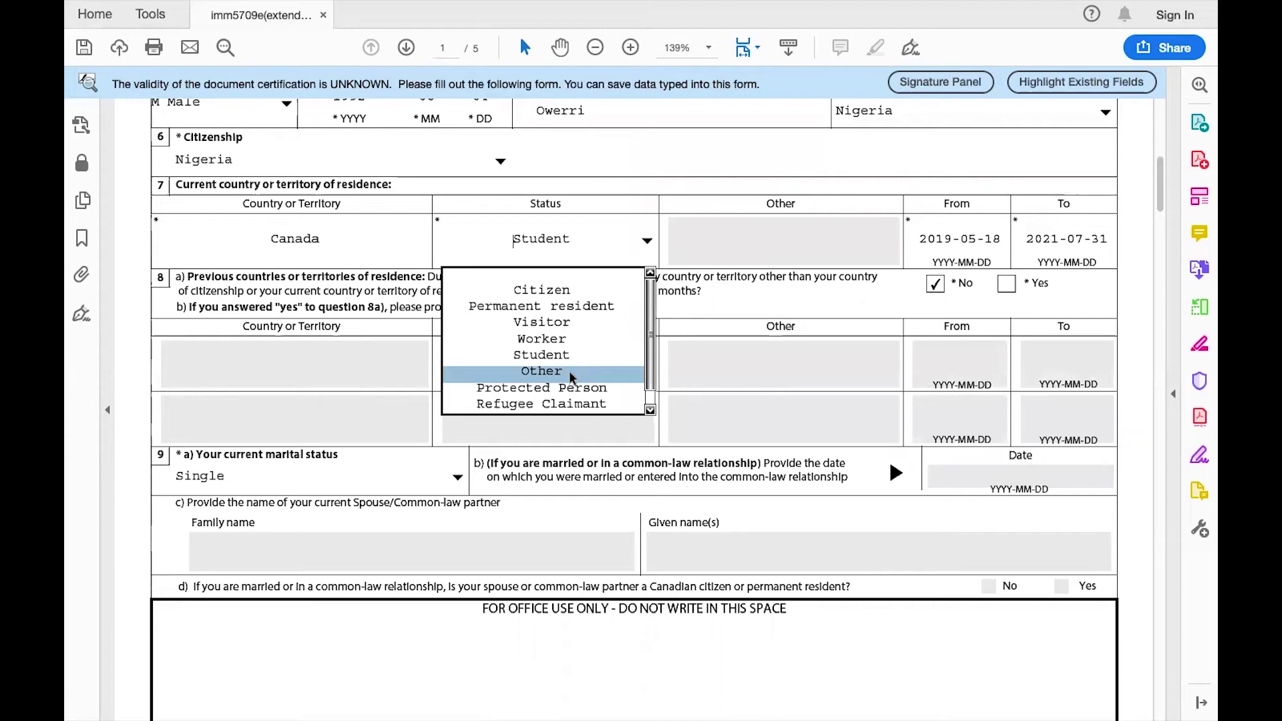
pyautogui.scroll(6, 570, 374)
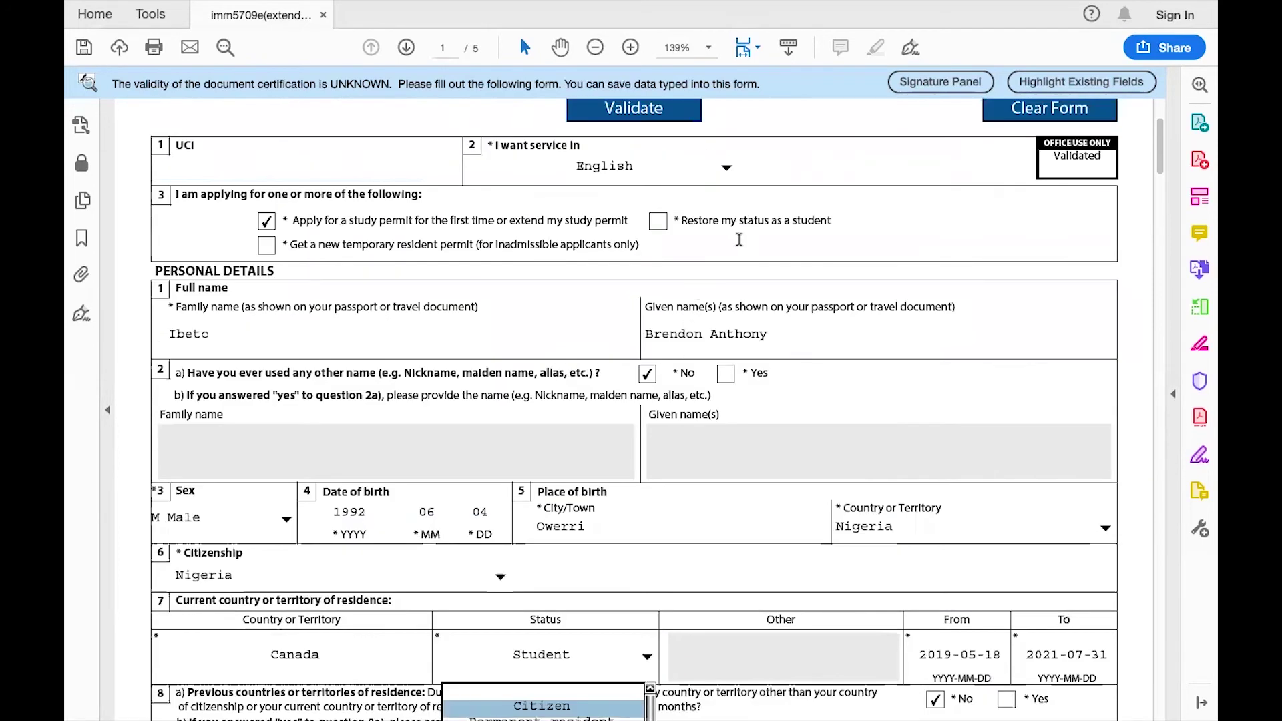
pyautogui.scroll(-5, 675, 624)
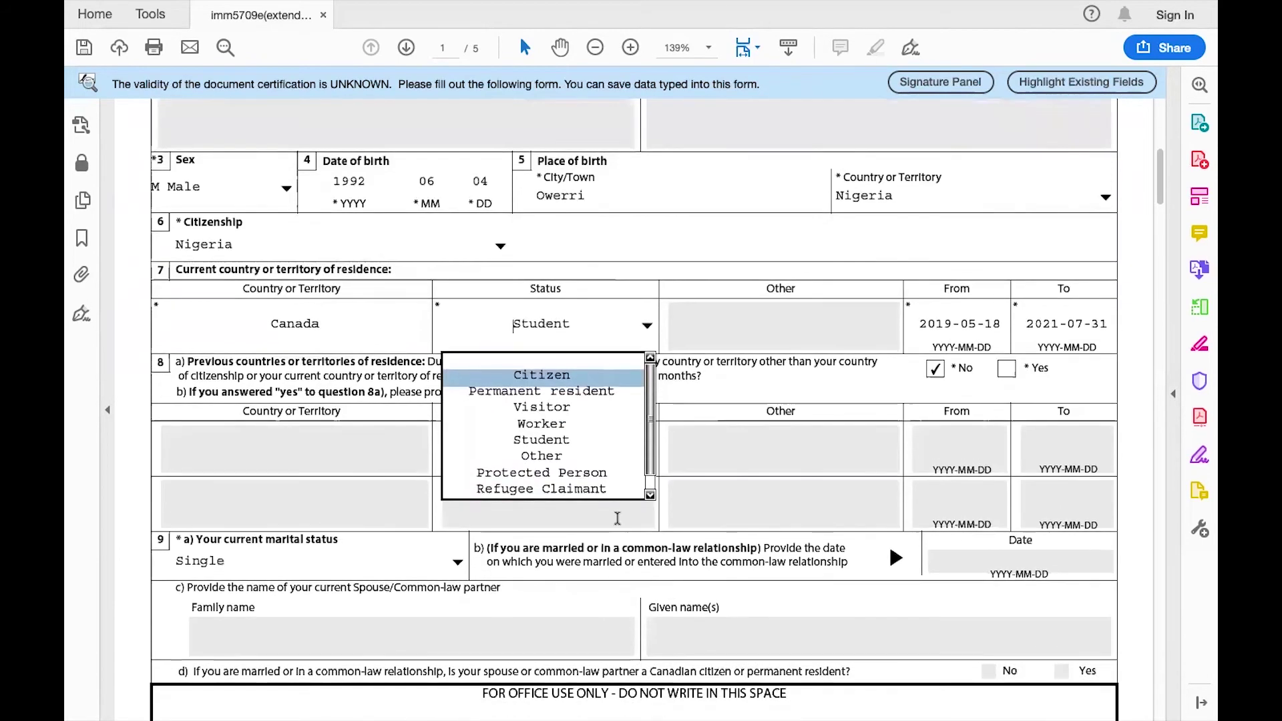
pyautogui.click(577, 435)
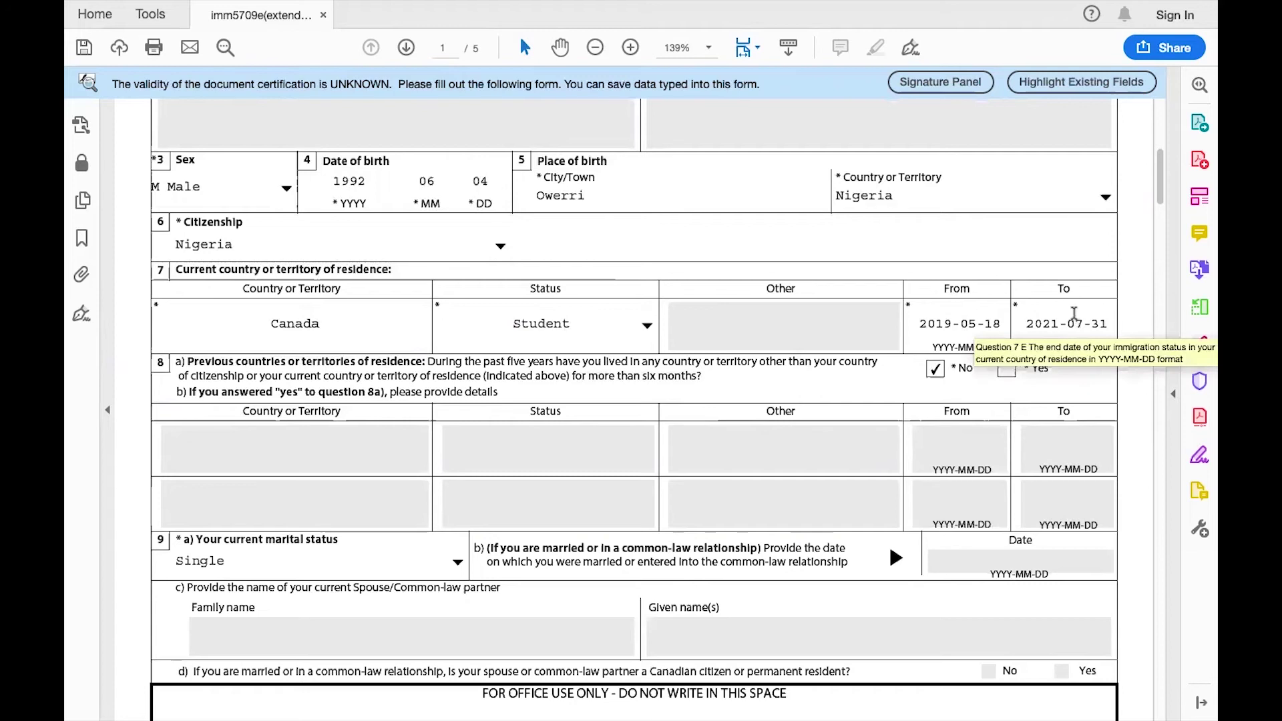
pyautogui.scroll(-3, 1073, 316)
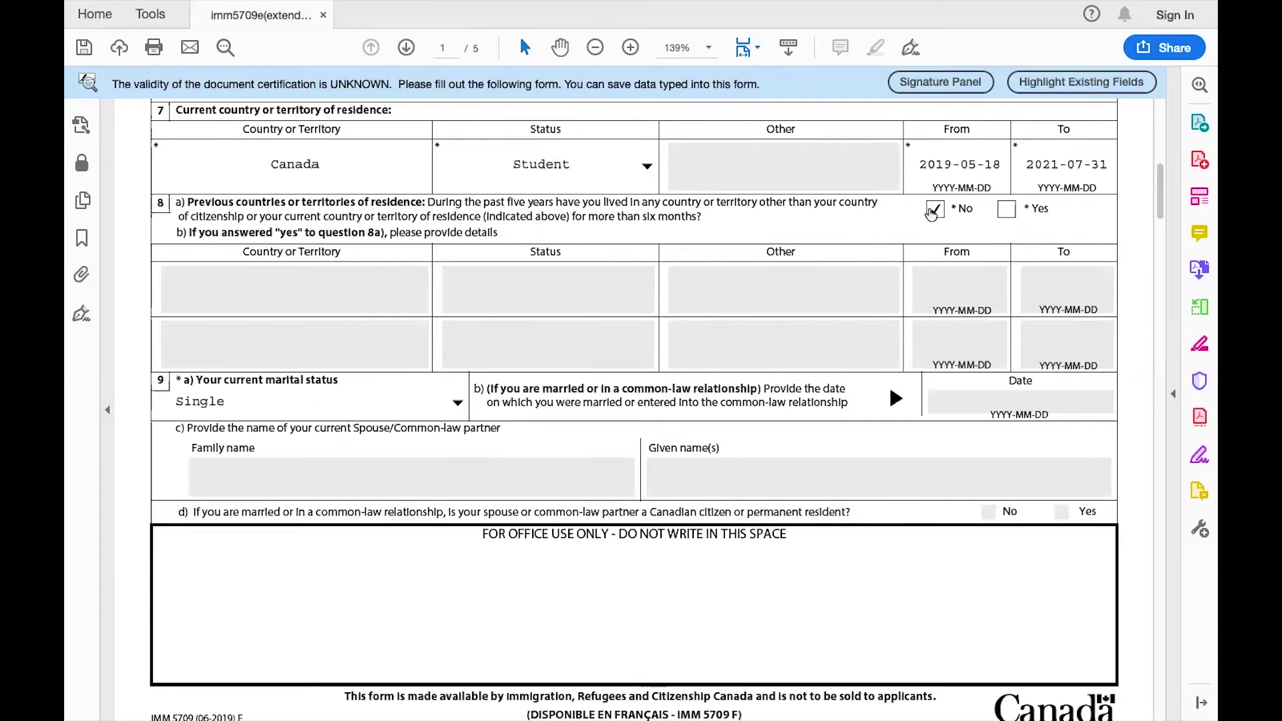
pyautogui.scroll(-2, 804, 355)
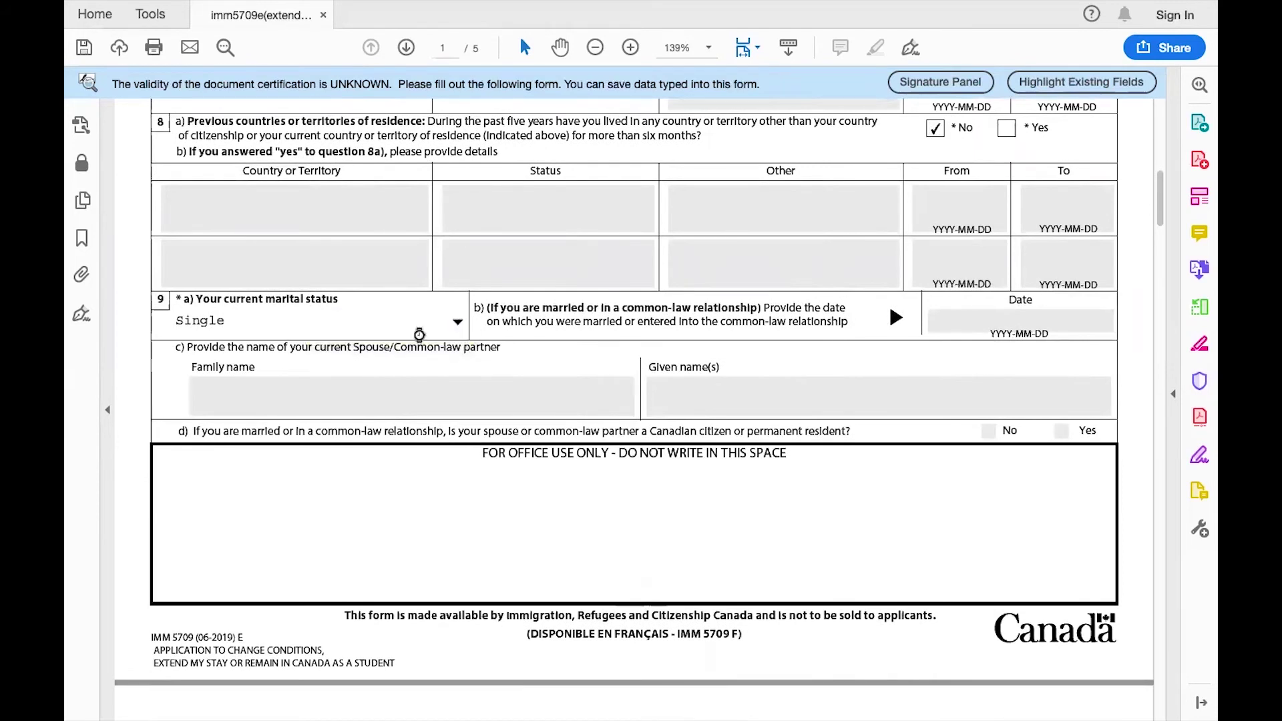
pyautogui.click(457, 321)
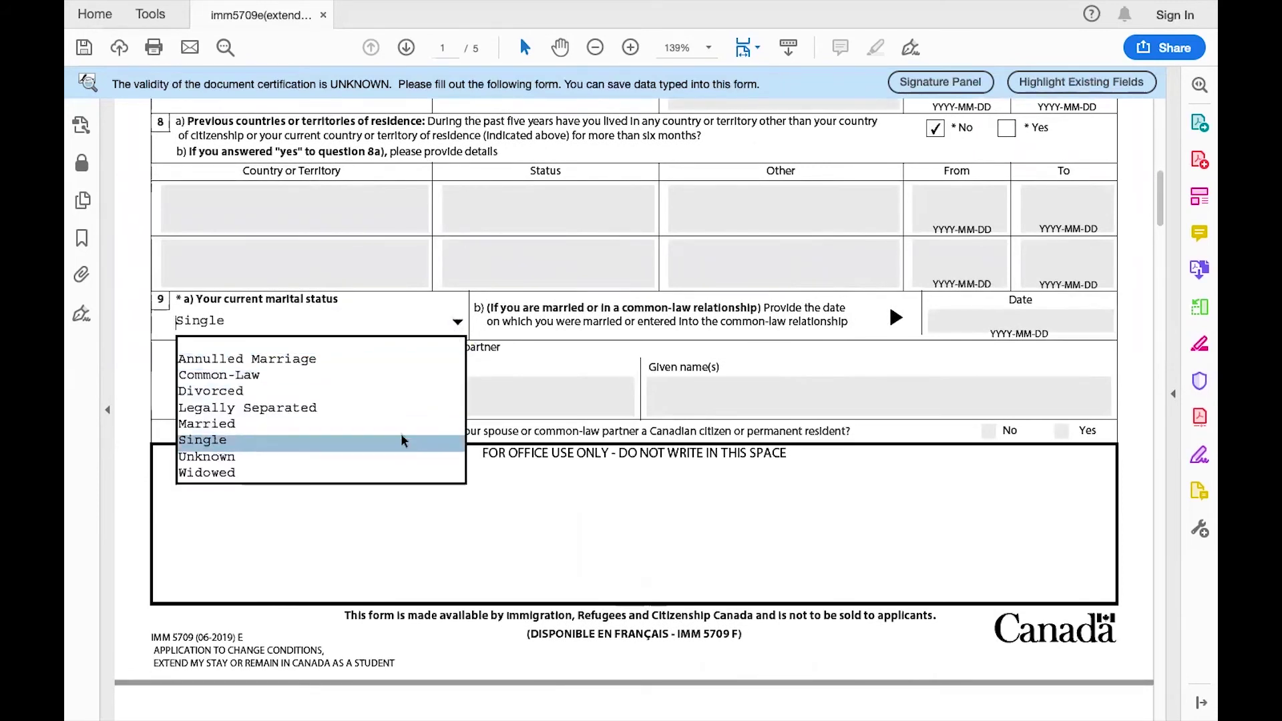
pyautogui.click(353, 422)
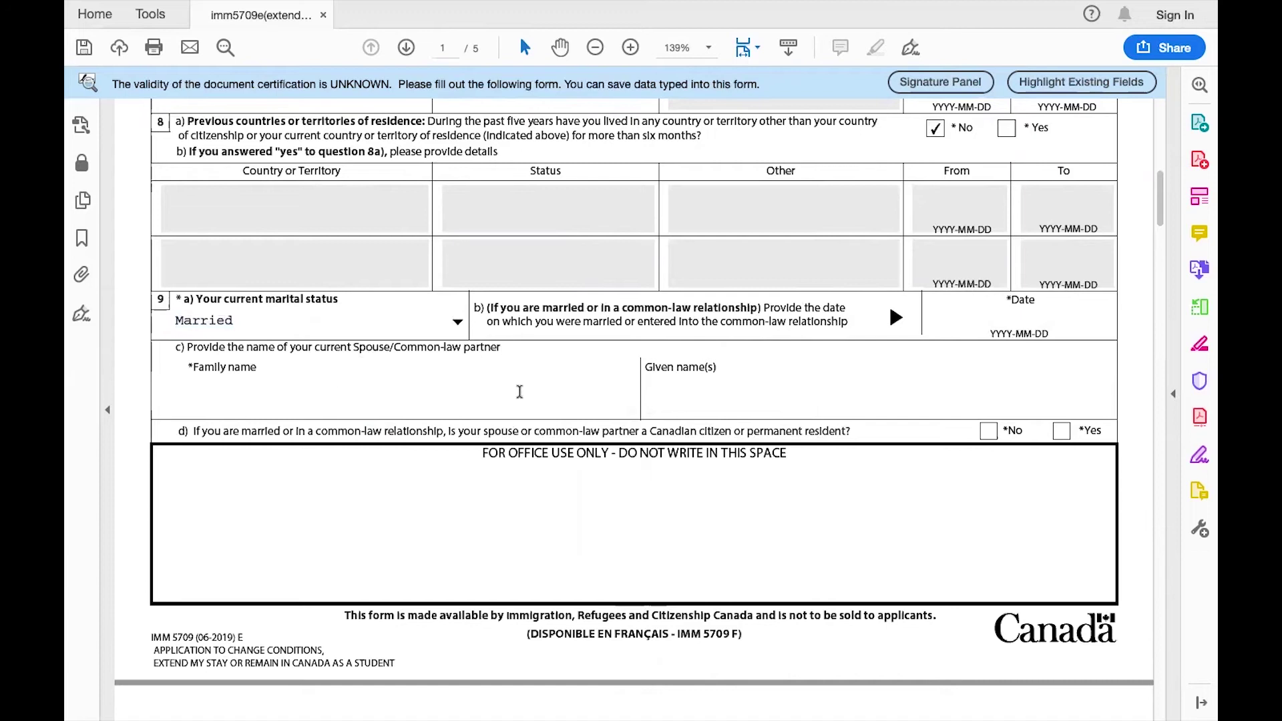
pyautogui.click(458, 322)
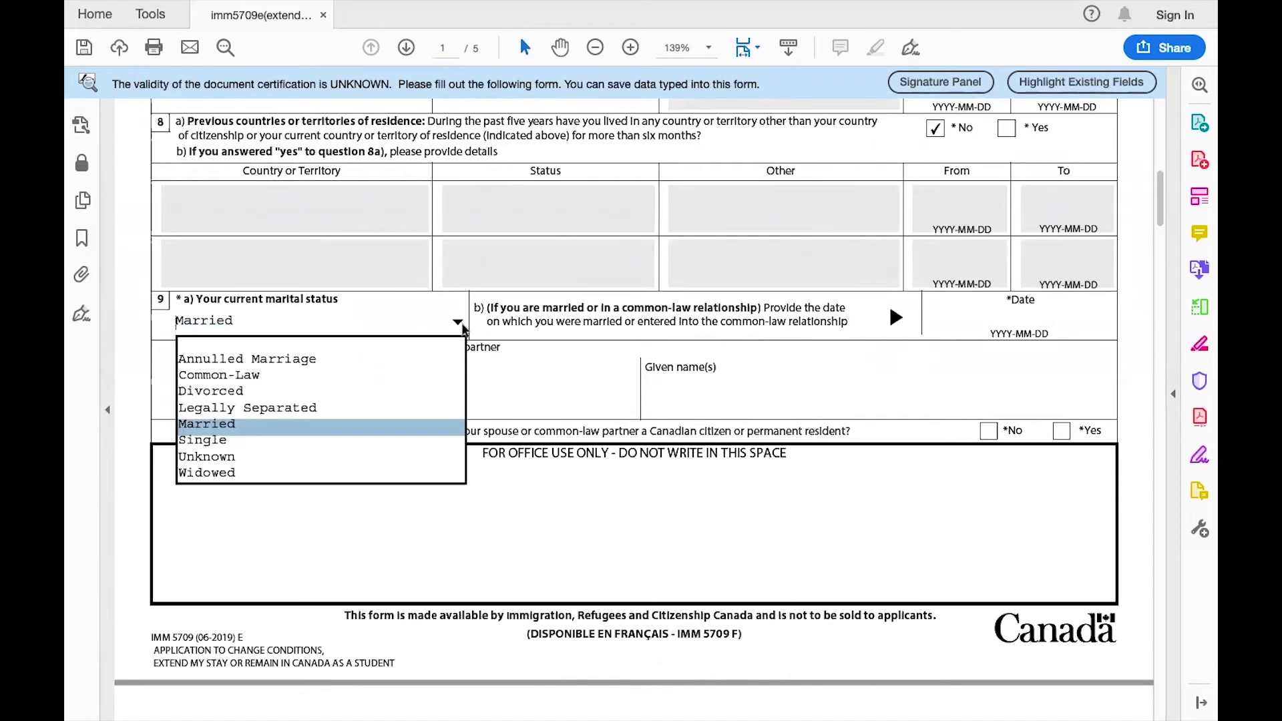
pyautogui.click(414, 440)
# Answer Both for the ability to communicate in English or French.
pyautogui.scroll(-5, 412, 445)
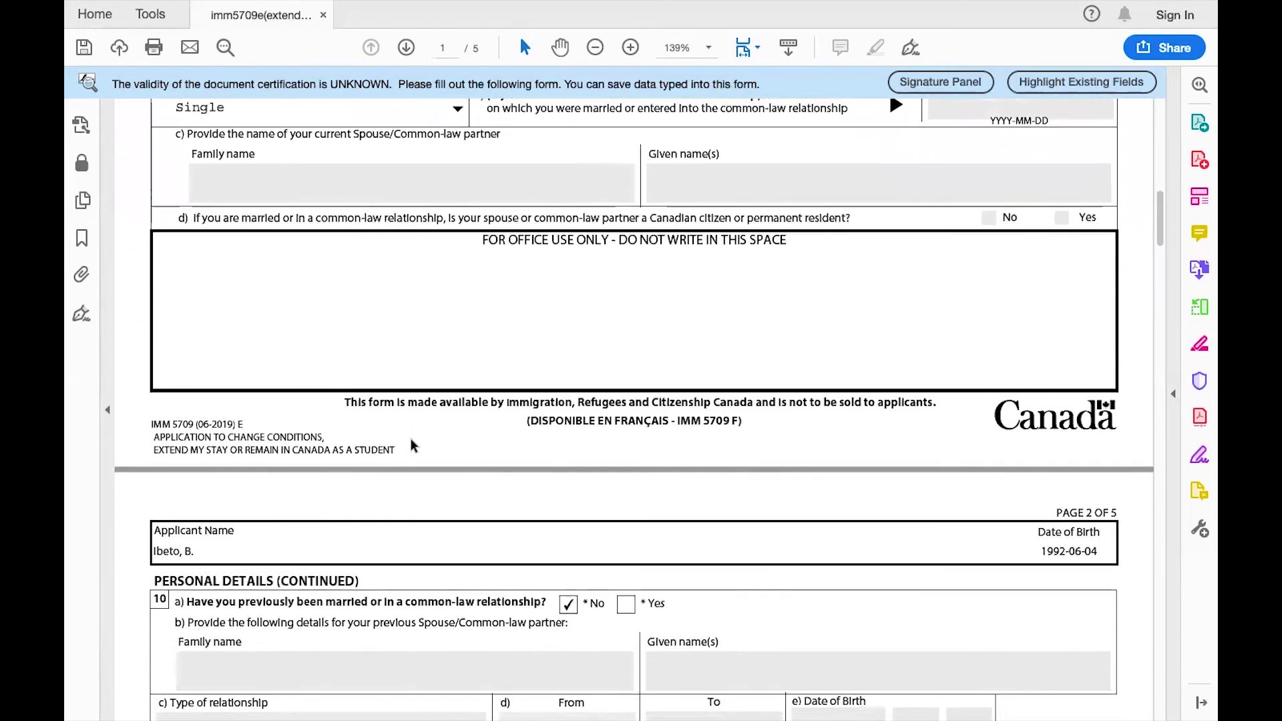
pyautogui.scroll(2, 410, 446)
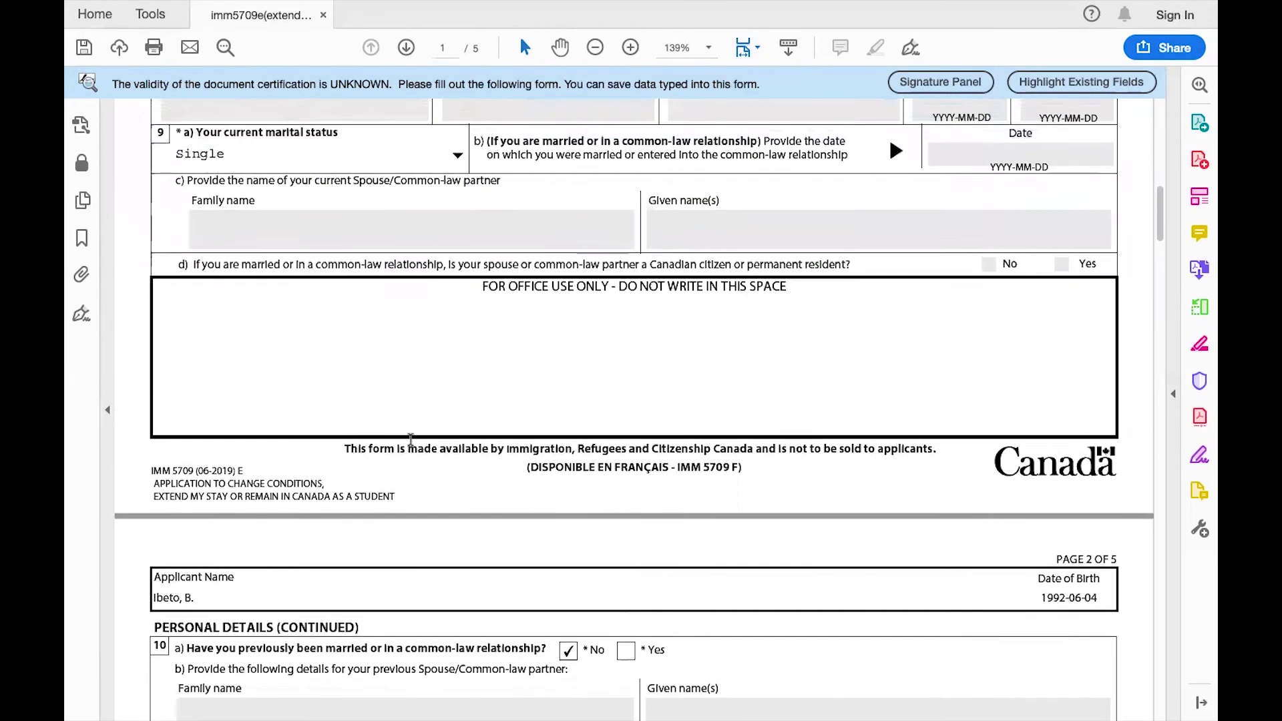
pyautogui.scroll(-2, 410, 446)
pyautogui.scroll(-3, 410, 441)
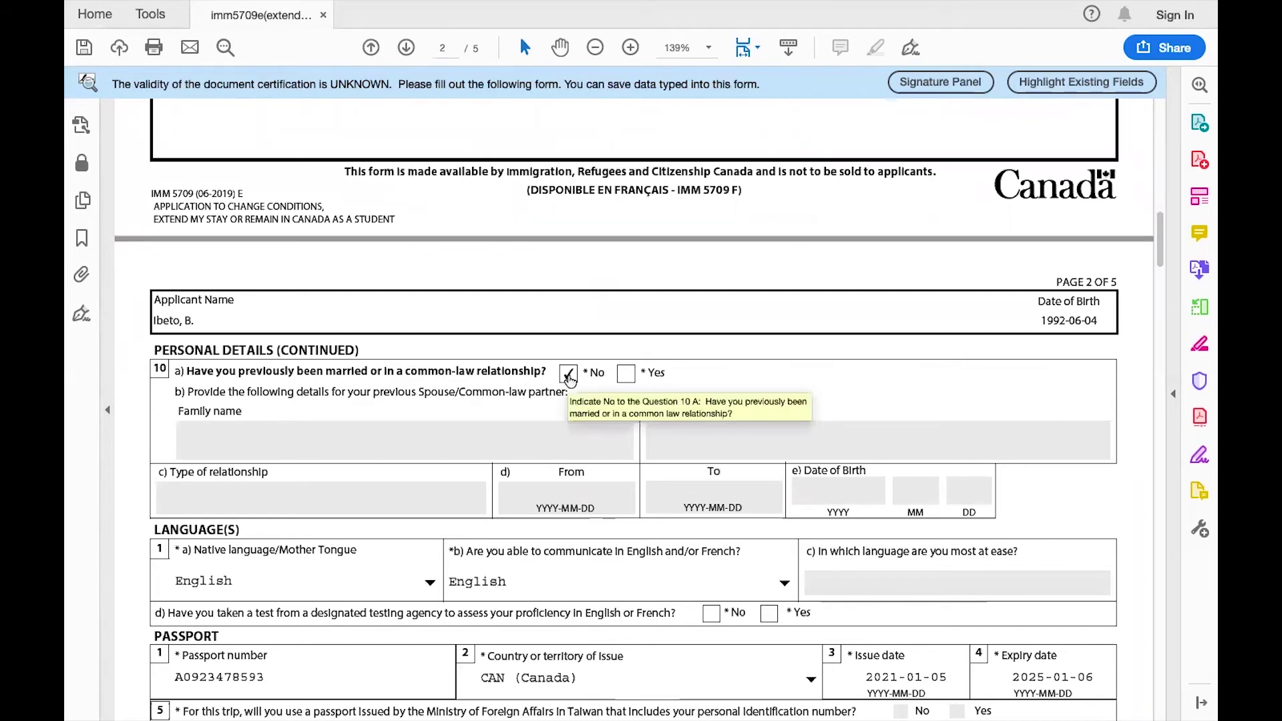
pyautogui.scroll(-3, 652, 372)
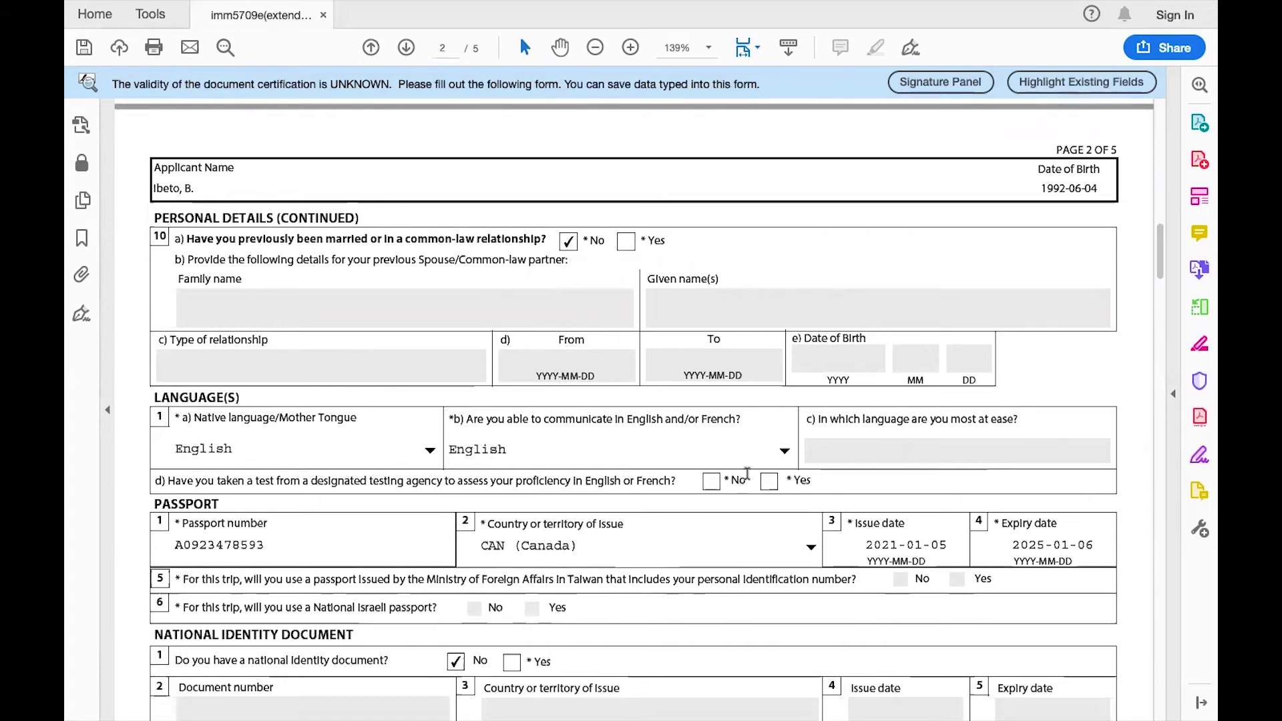
pyautogui.click(785, 452)
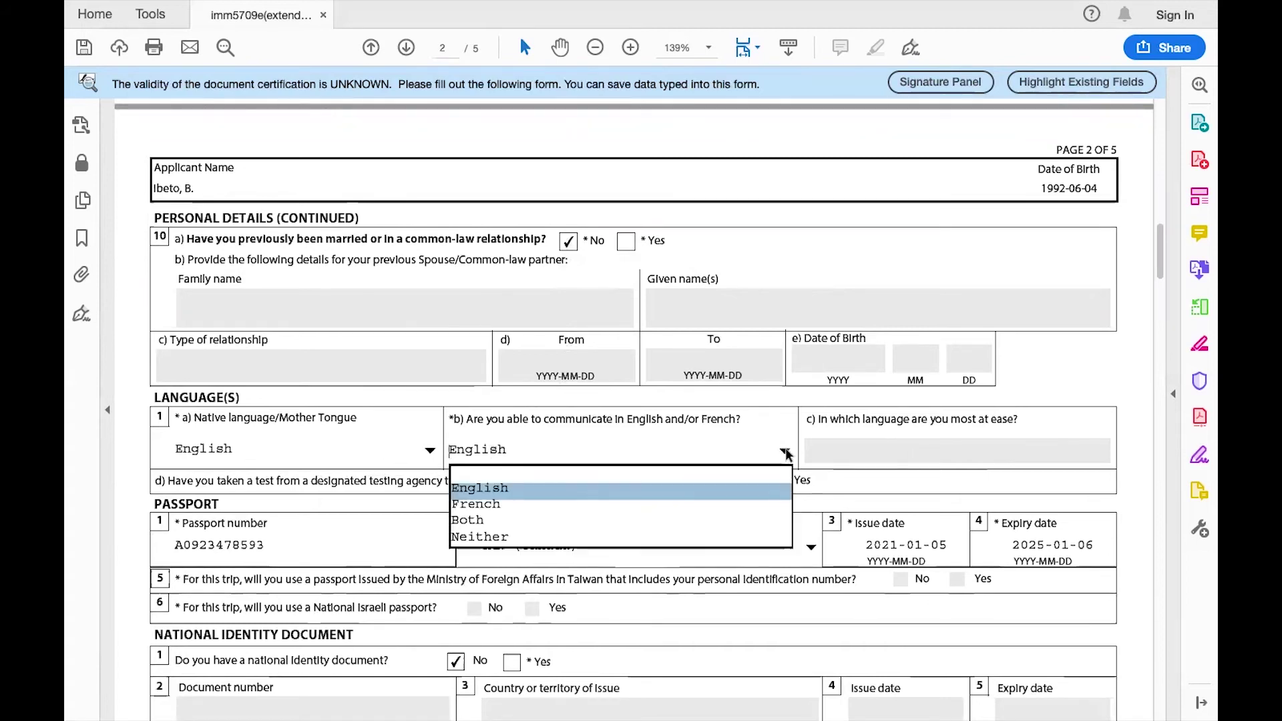
pyautogui.click(730, 515)
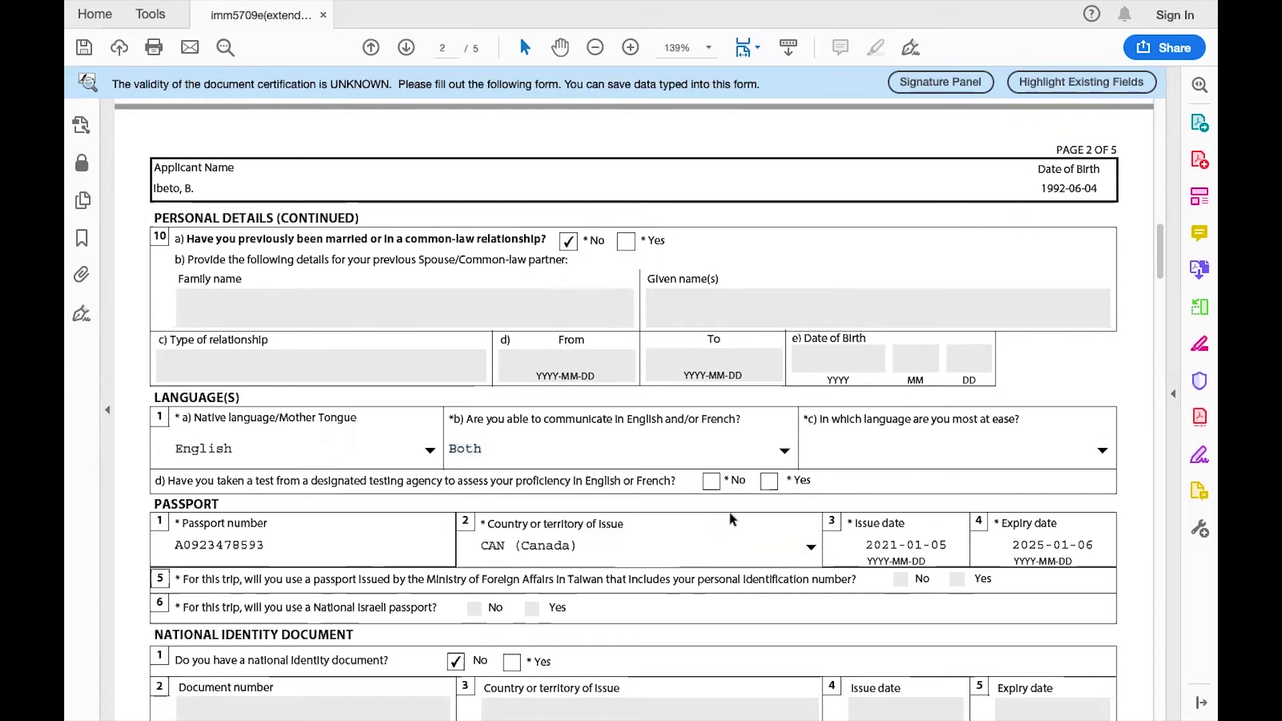
# Choose English as the most-at-ease language and answer No to having taken a language test.
pyautogui.click(1099, 451)
pyautogui.click(1011, 494)
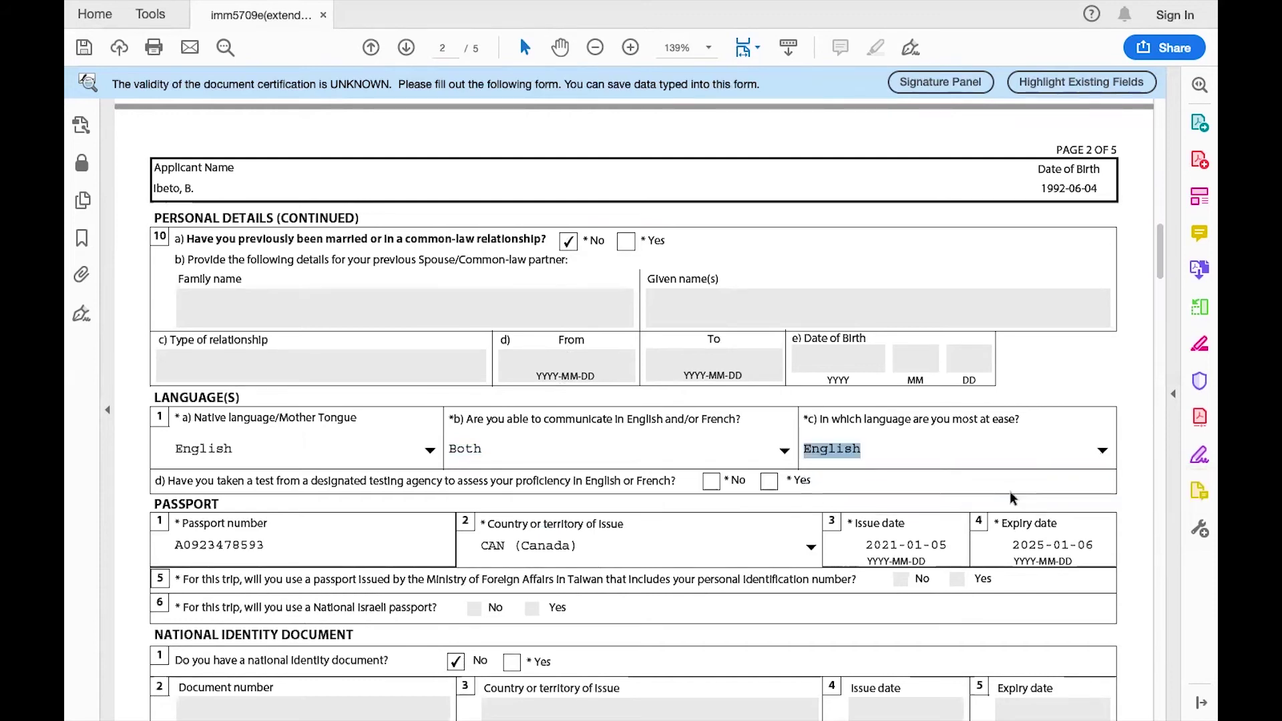
pyautogui.scroll(-2, 666, 489)
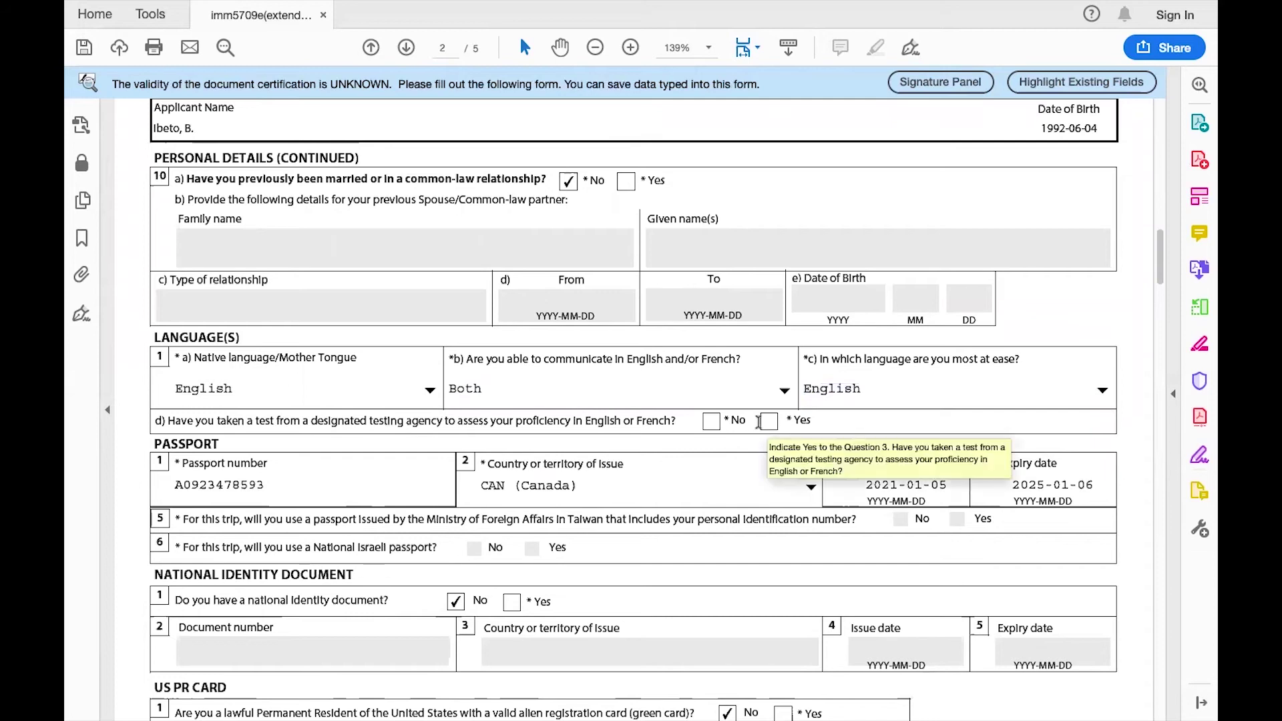
pyautogui.click(709, 426)
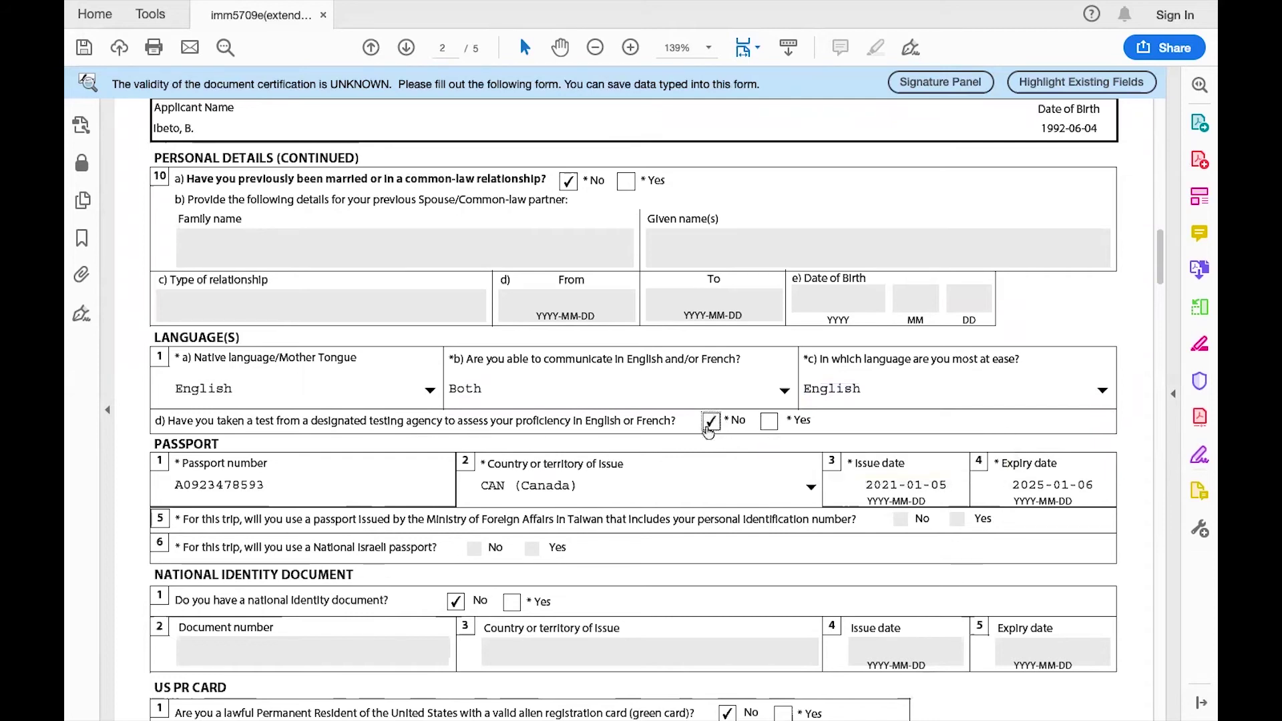
pyautogui.scroll(-2, 687, 504)
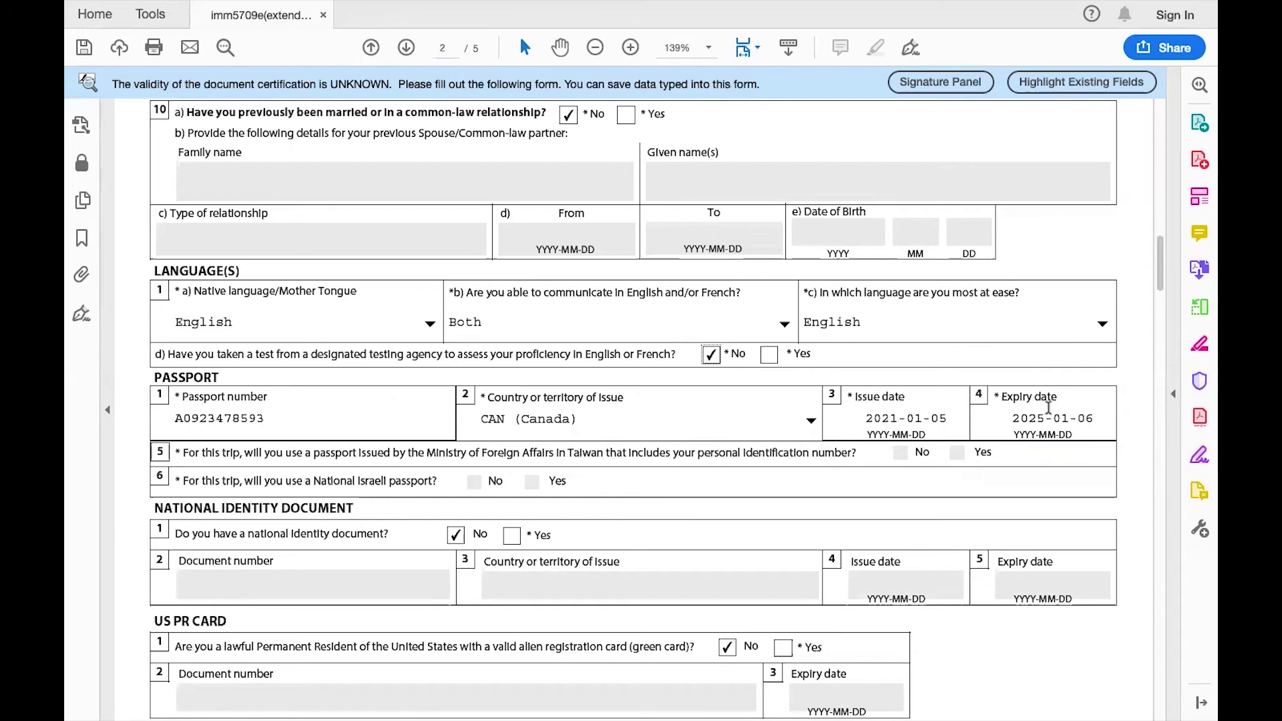
pyautogui.scroll(-3, 1047, 409)
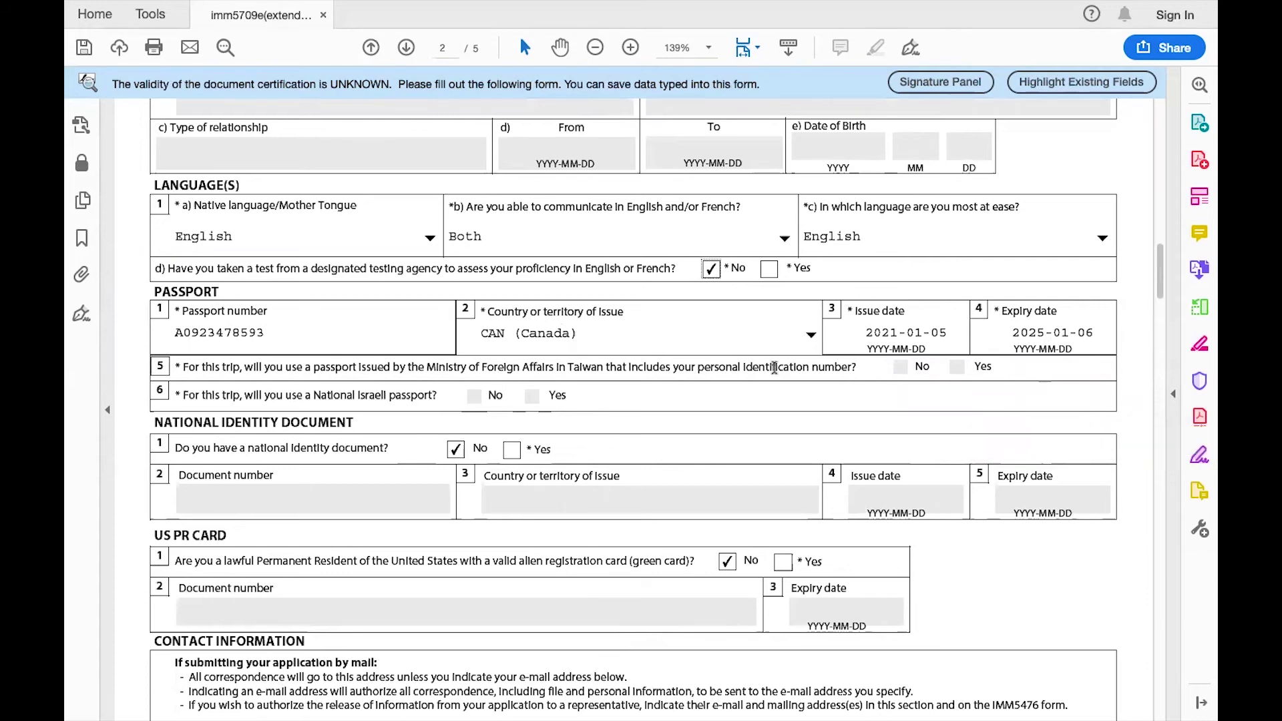
pyautogui.scroll(-3, 574, 394)
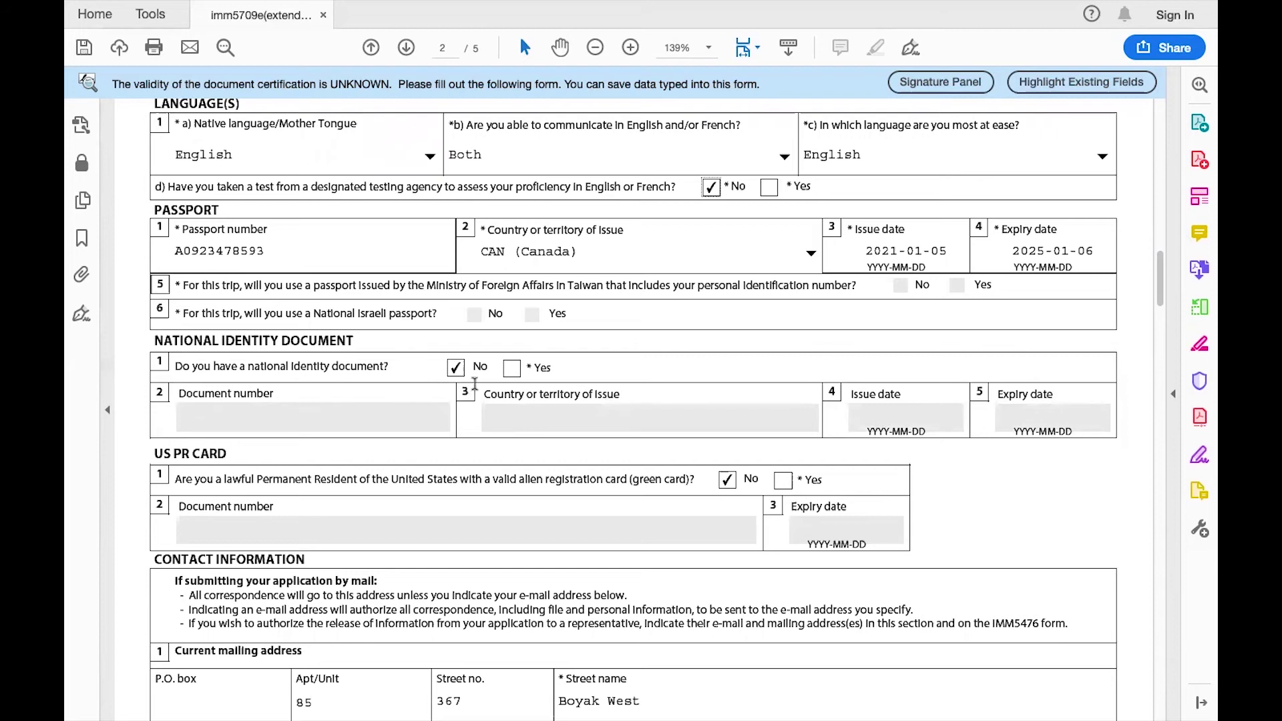
pyautogui.scroll(-3, 491, 413)
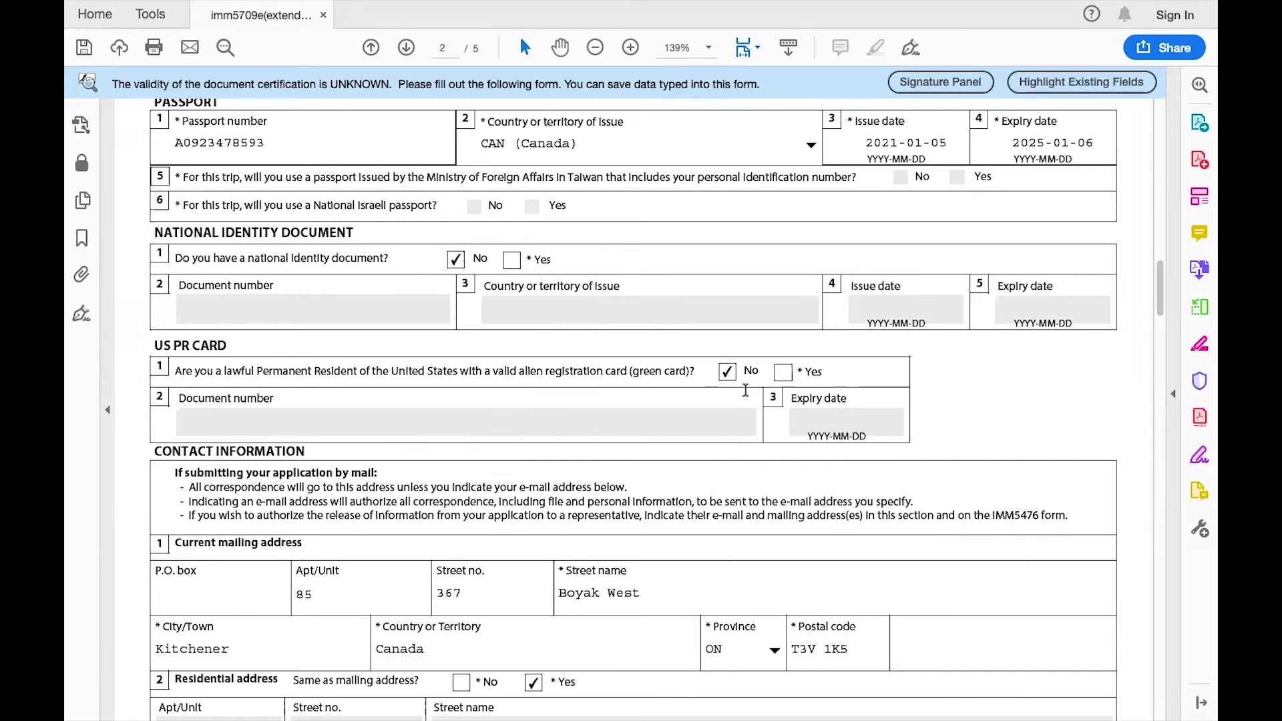
pyautogui.scroll(-5, 748, 454)
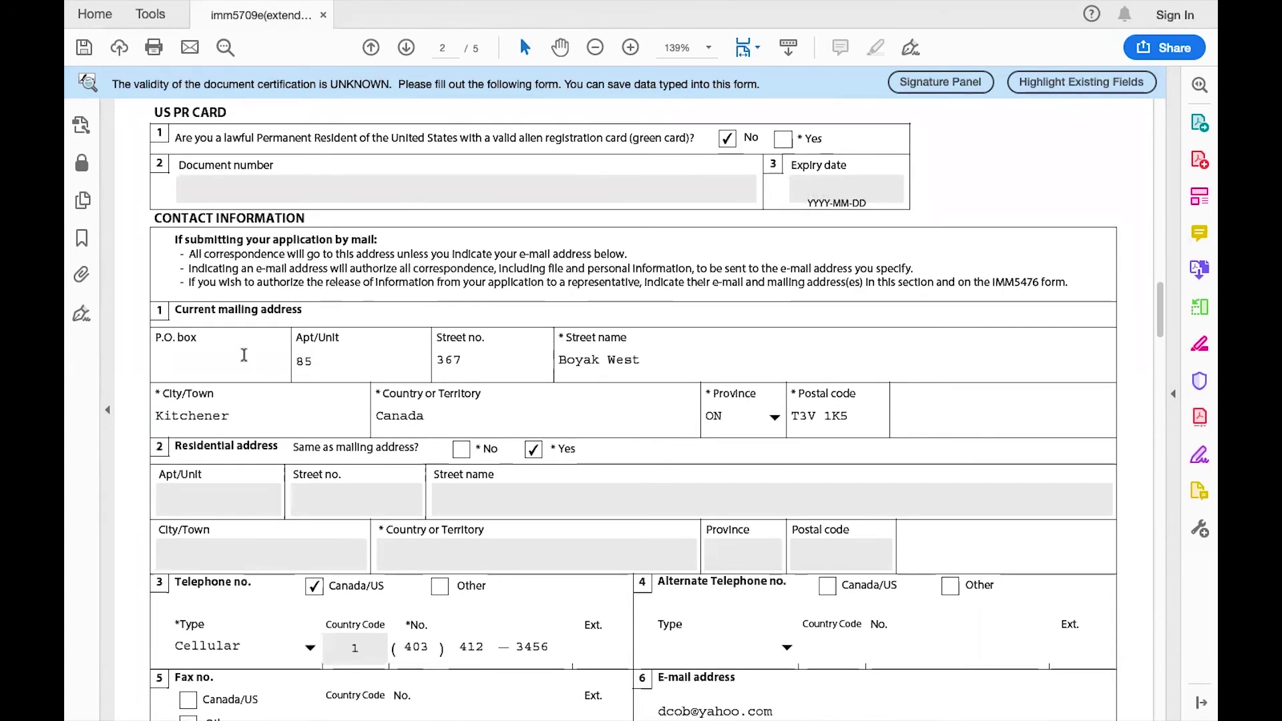
pyautogui.scroll(-1, 254, 354)
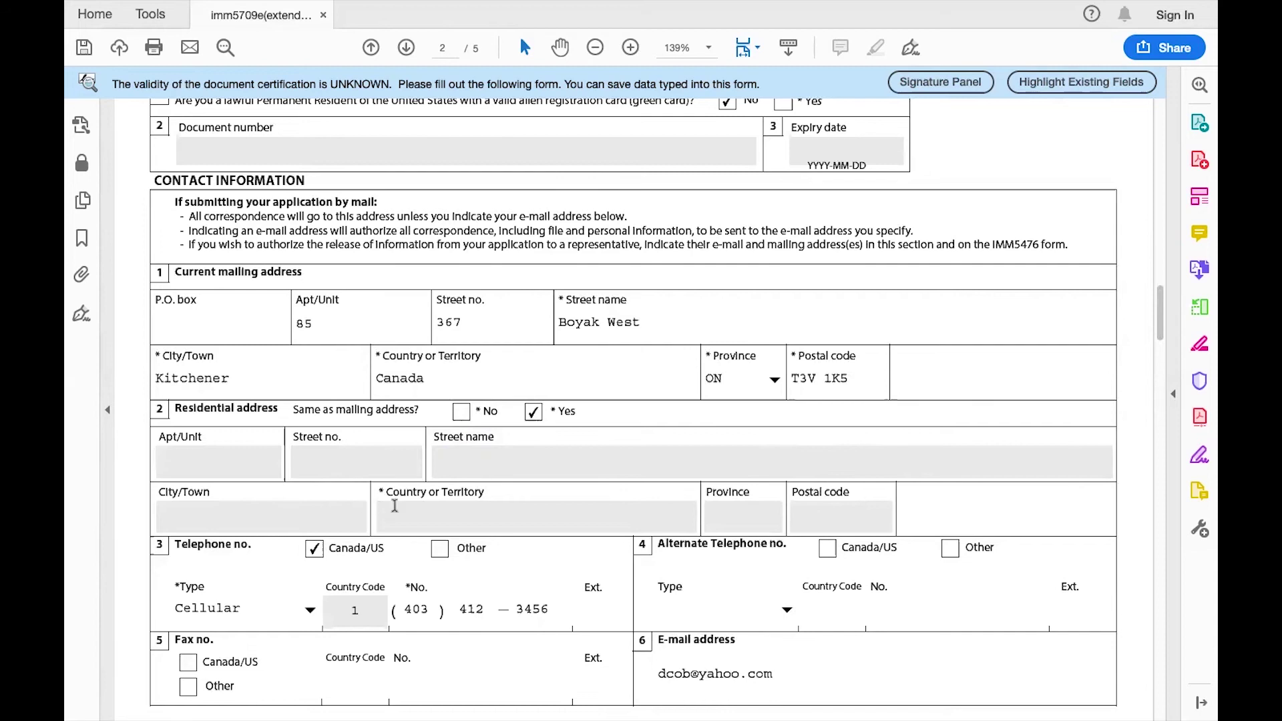
pyautogui.scroll(-3, 362, 505)
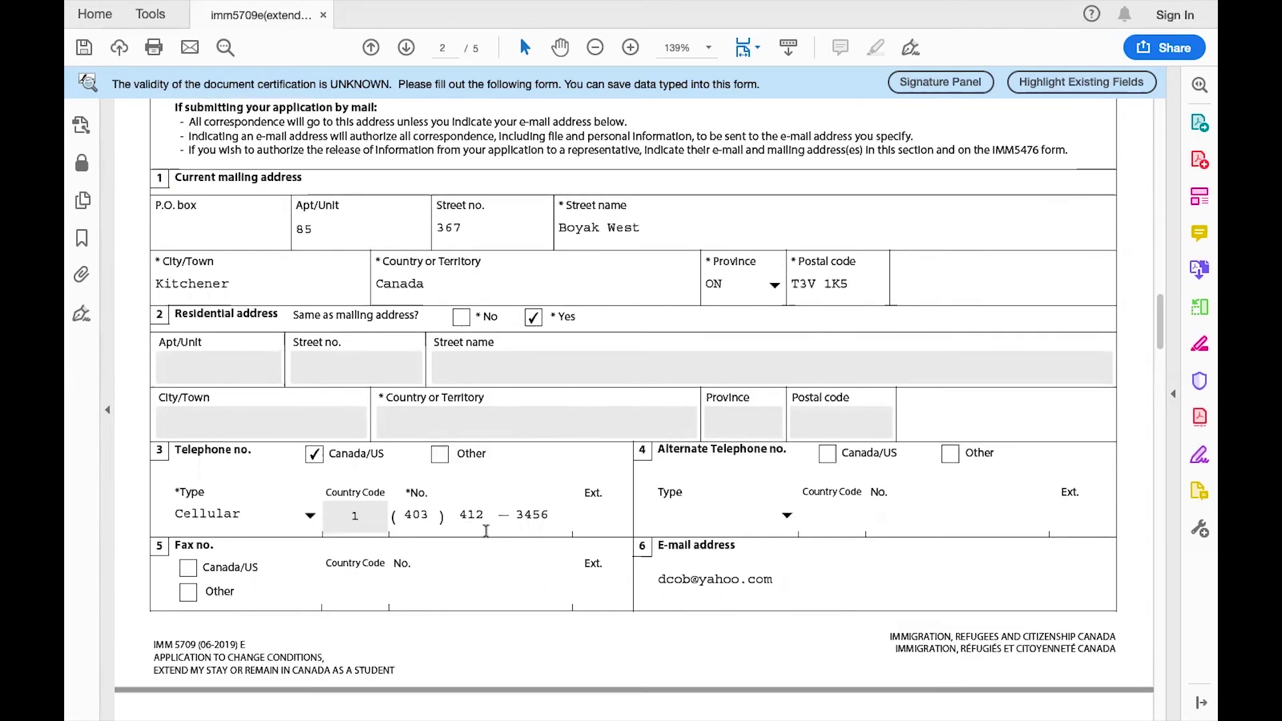
pyautogui.scroll(-3, 487, 531)
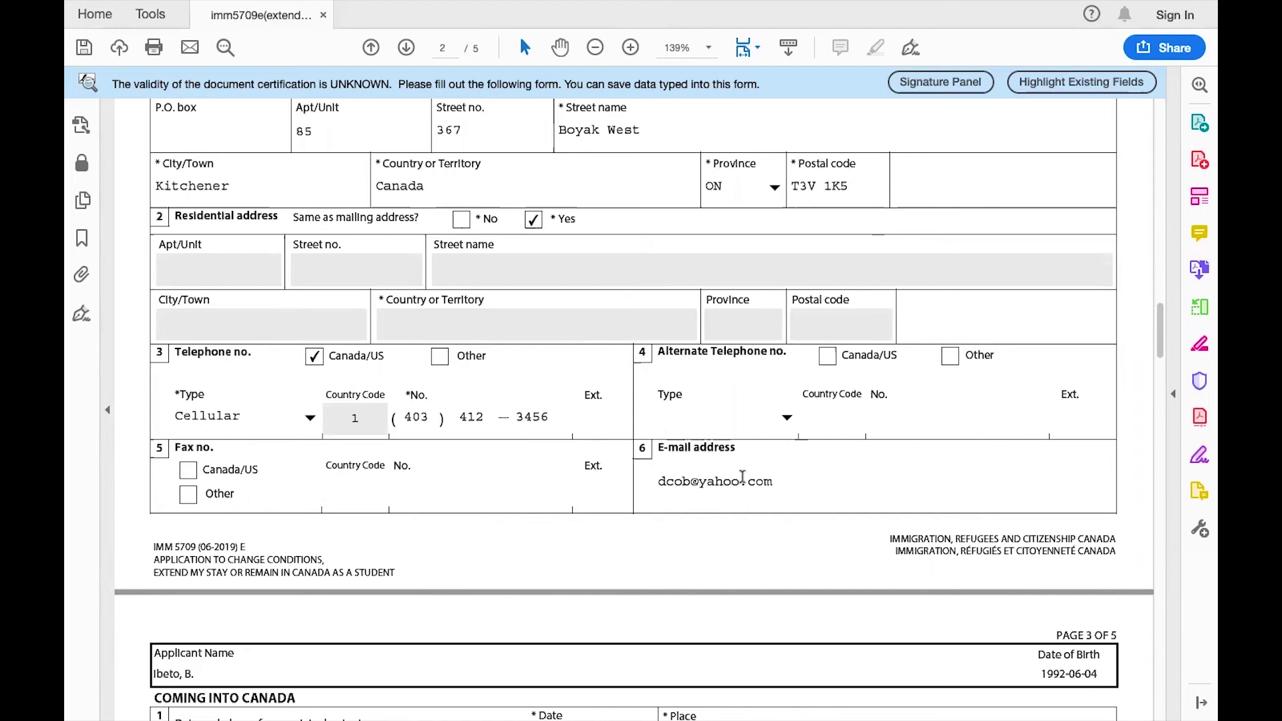
# On page 3, check the level-of-study options without changing the selection.
pyautogui.scroll(-5, 742, 478)
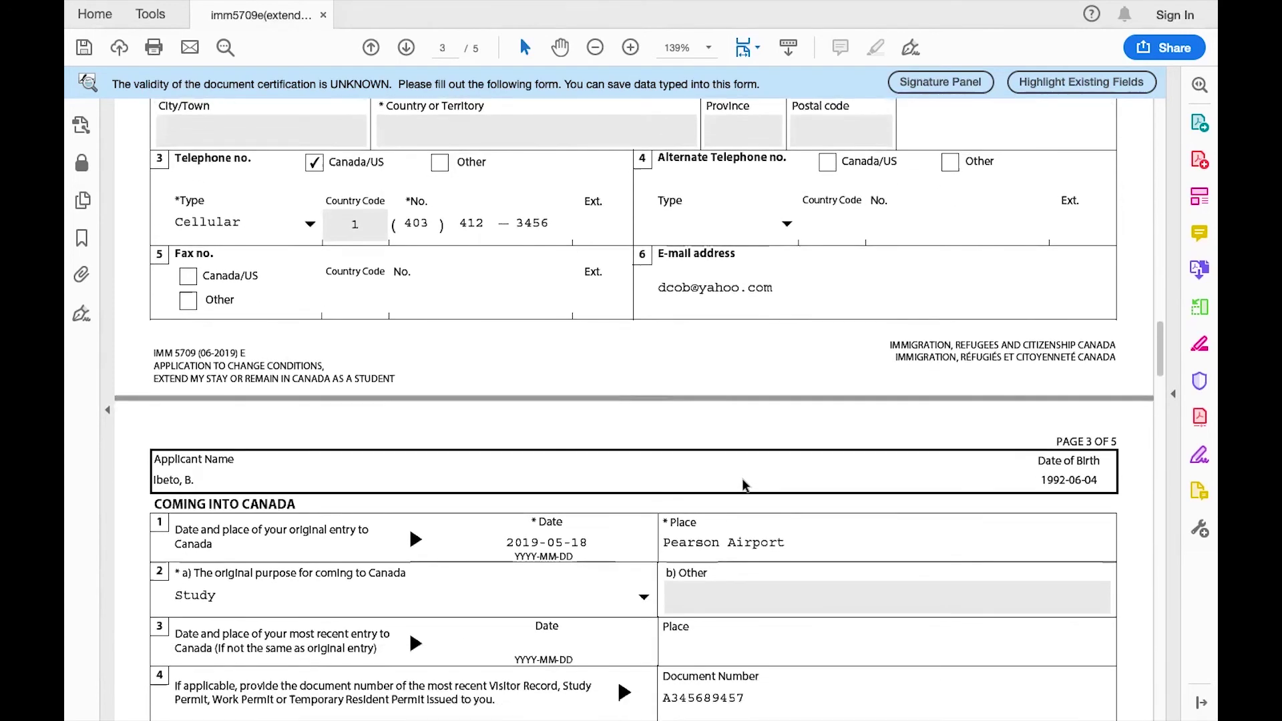
pyautogui.scroll(-2, 743, 481)
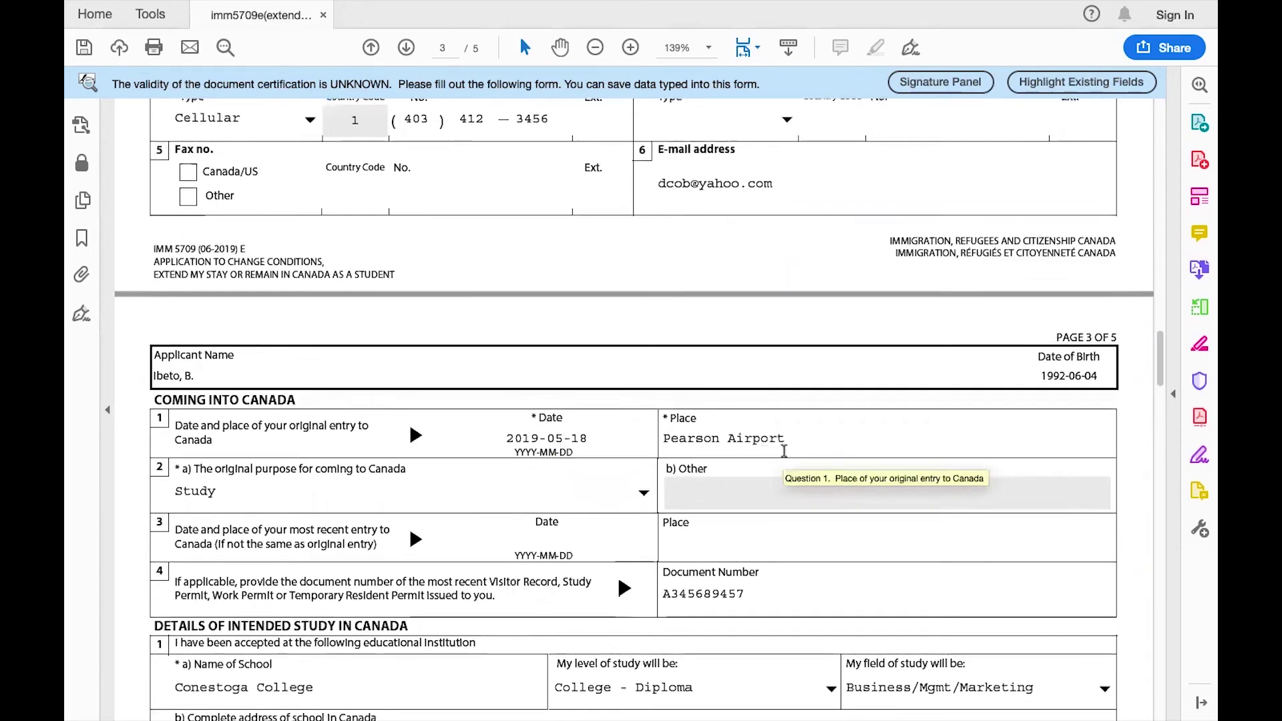
pyautogui.scroll(-2, 481, 400)
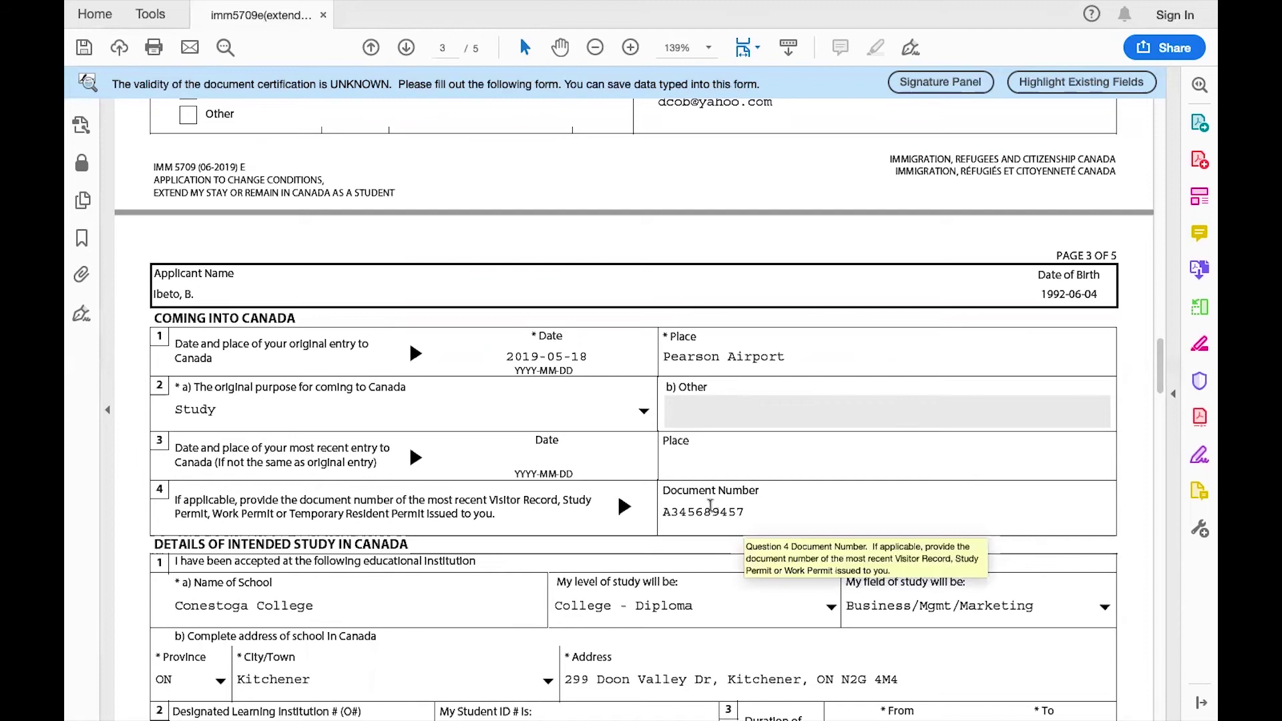
pyautogui.scroll(-3, 693, 503)
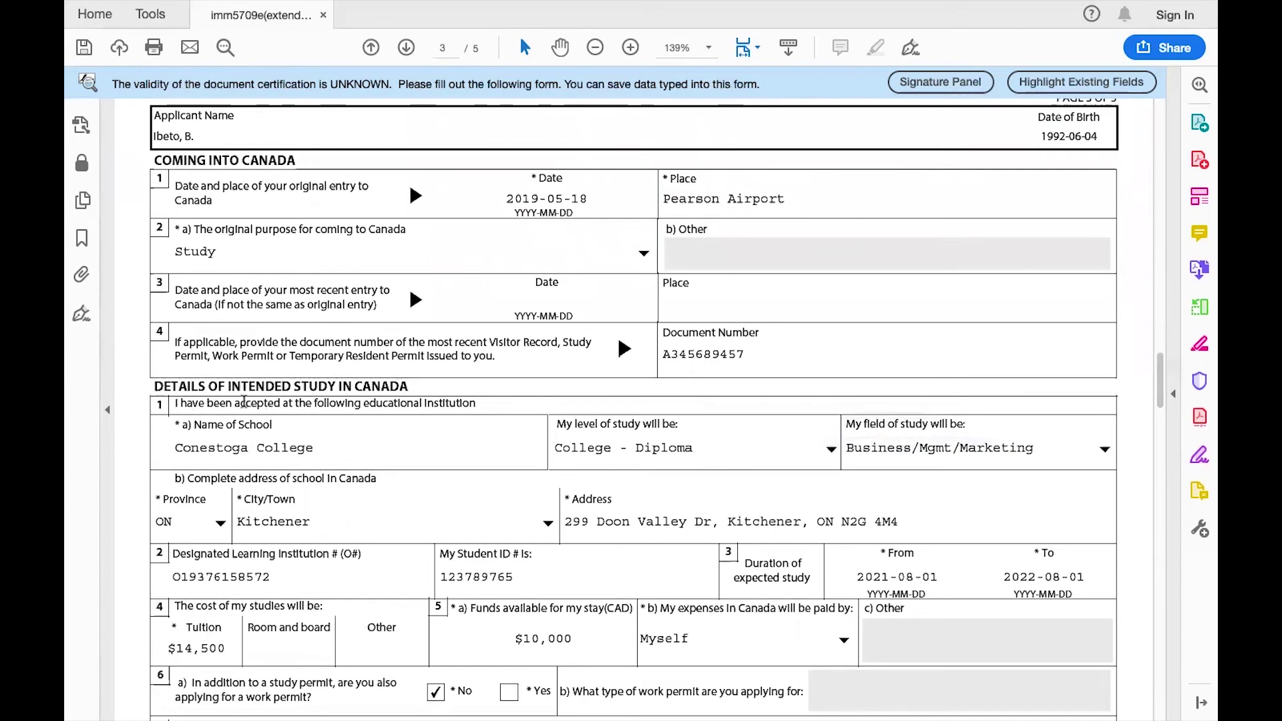
pyautogui.scroll(-1, 244, 401)
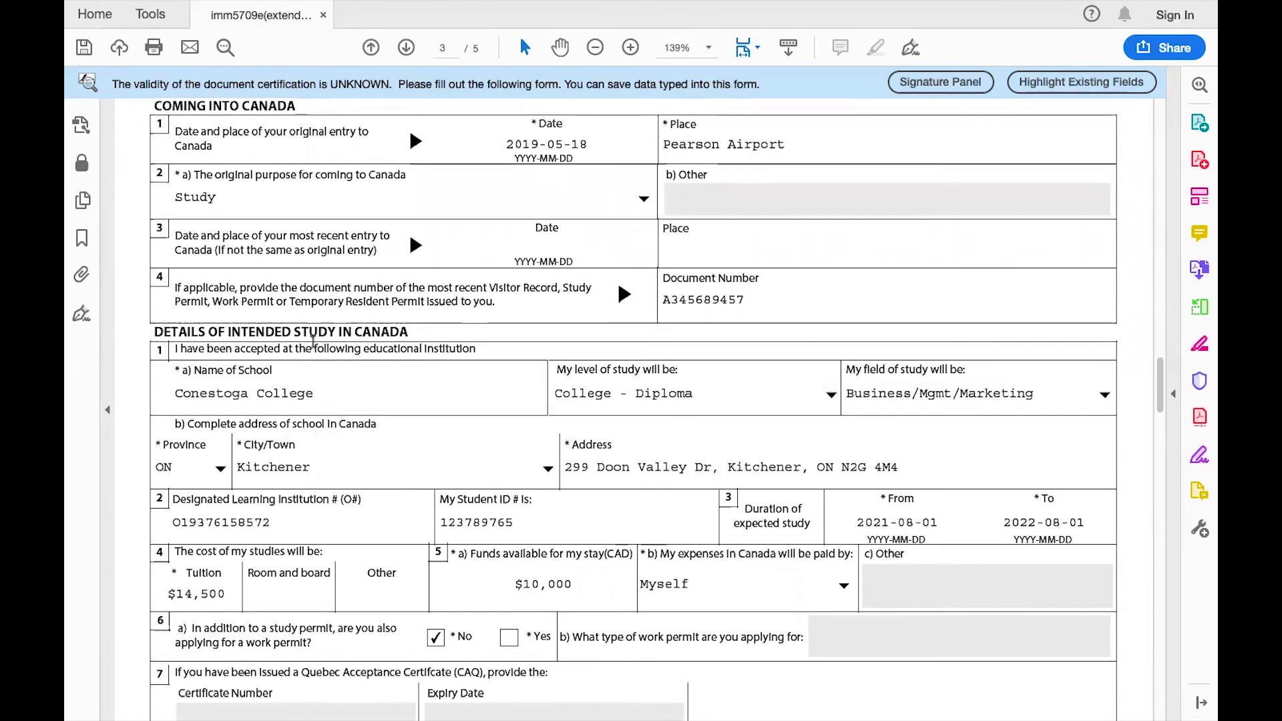
pyautogui.scroll(-1, 395, 383)
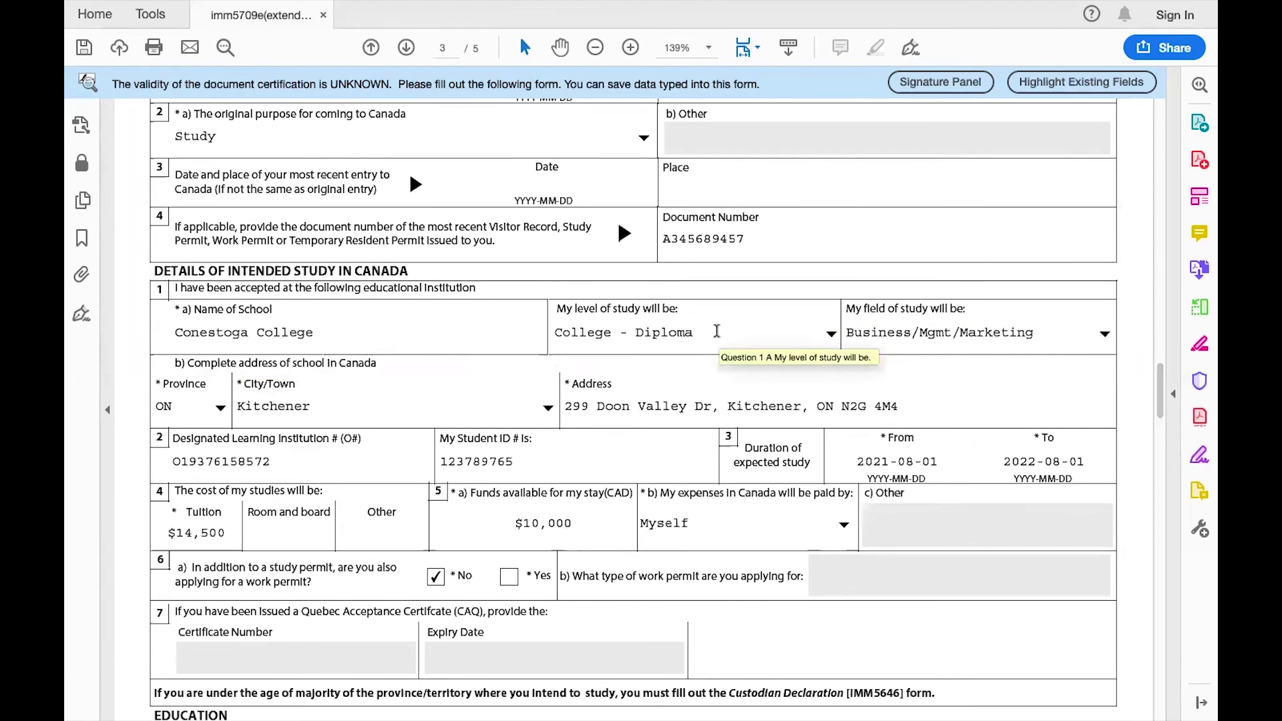
pyautogui.click(831, 335)
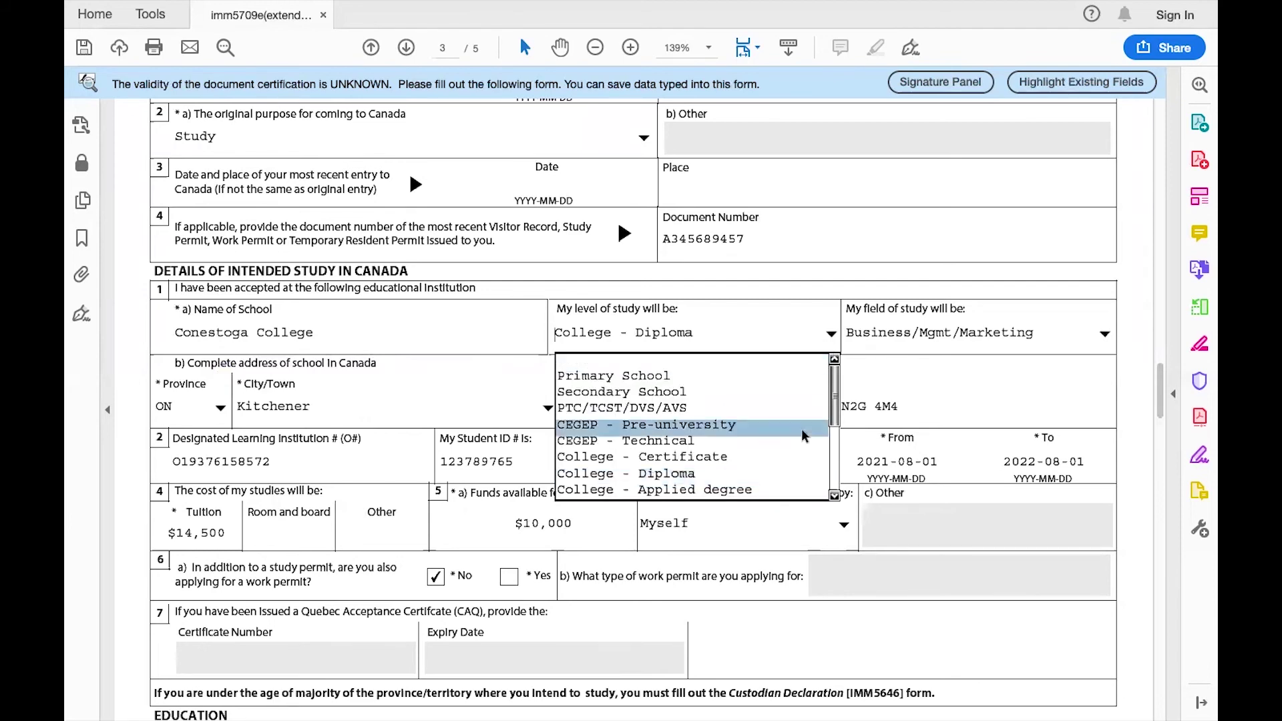
pyautogui.moveTo(833, 421); pyautogui.dragTo(830, 453)
pyautogui.click(808, 296)
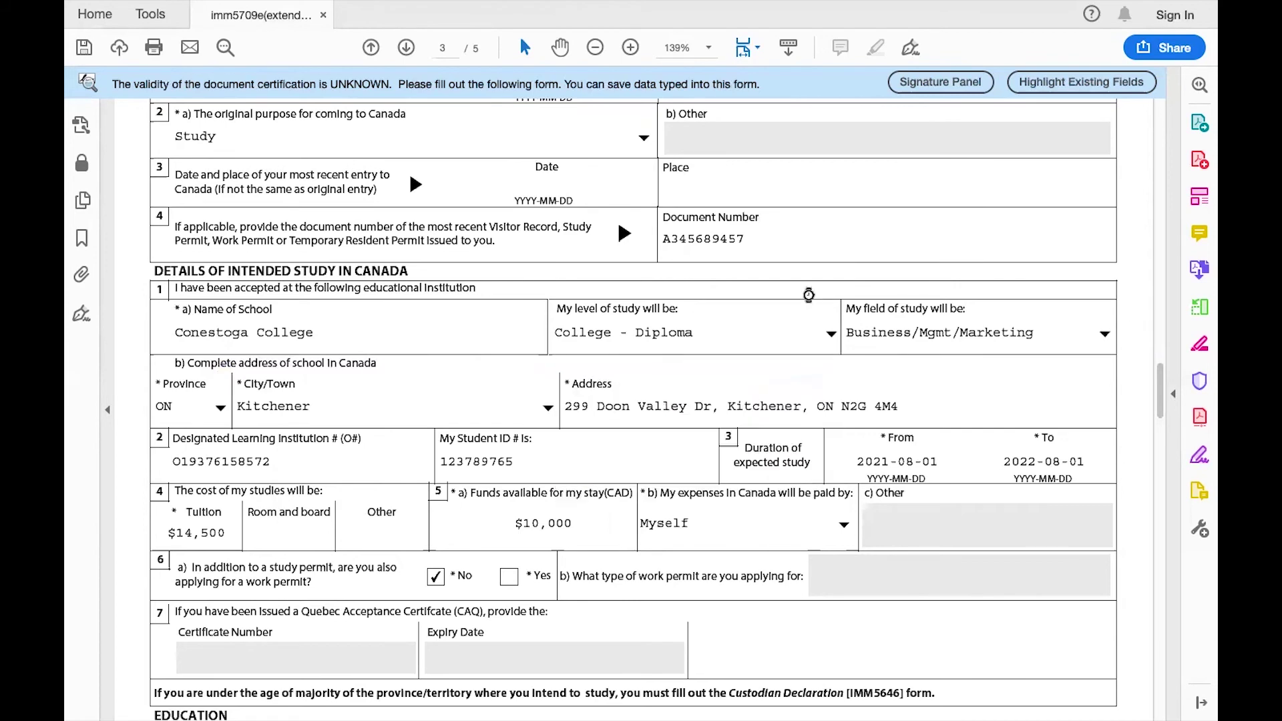
# Check the field-of-study options, keeping Business/Mgmt/Marketing selected.
pyautogui.click(1105, 340)
pyautogui.moveTo(1106, 449); pyautogui.dragTo(1085, 394)
pyautogui.click(1053, 287)
pyautogui.scroll(-2, 675, 410)
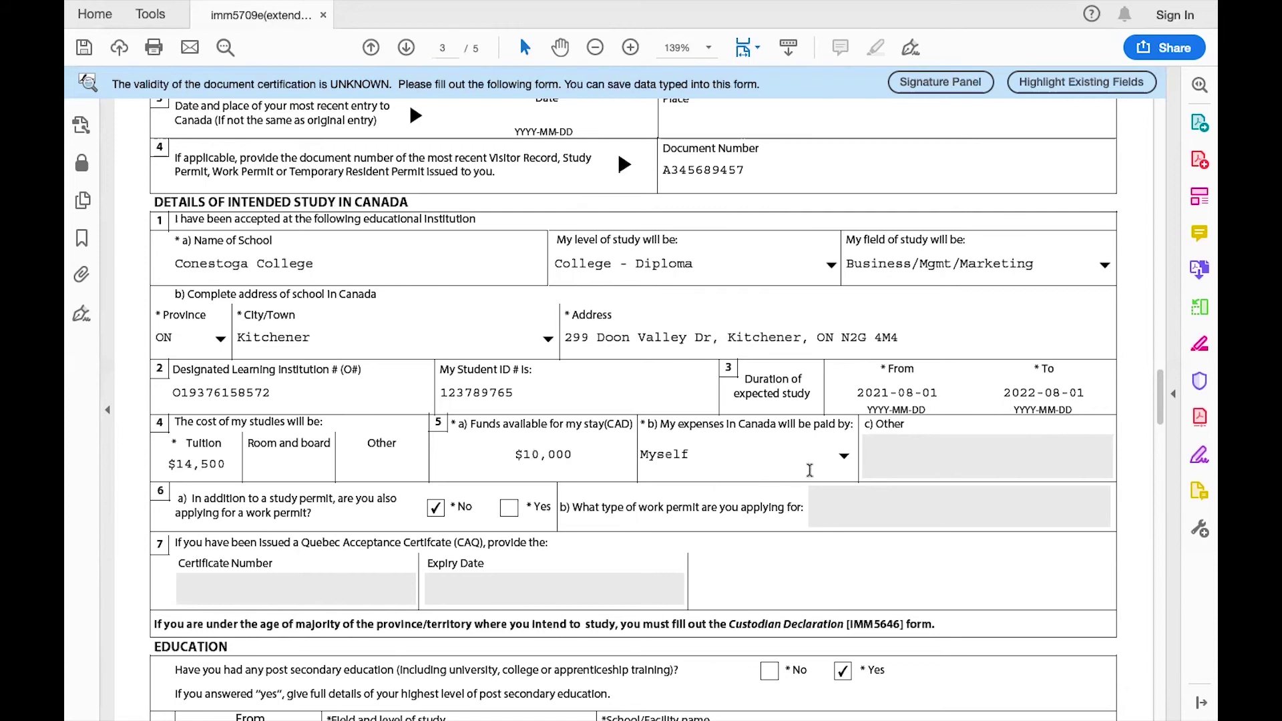
pyautogui.click(843, 460)
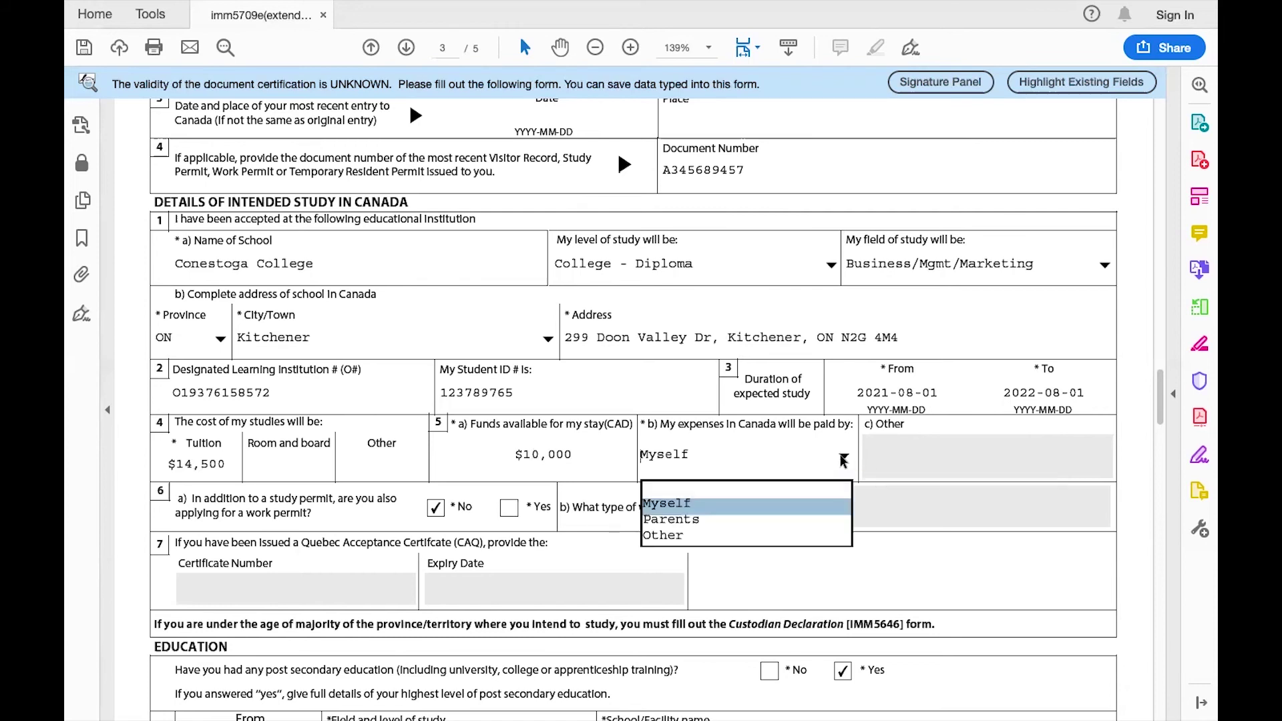
pyautogui.click(793, 515)
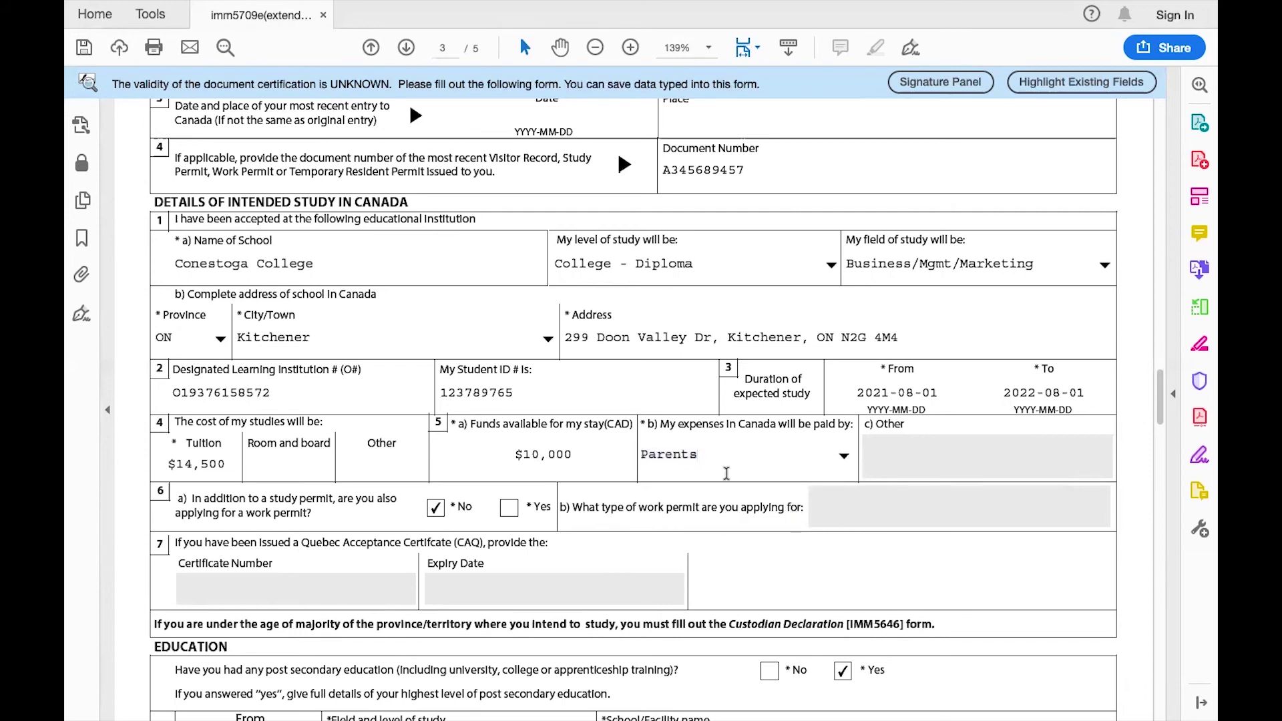
pyautogui.scroll(-3, 727, 471)
pyautogui.scroll(-1, 727, 472)
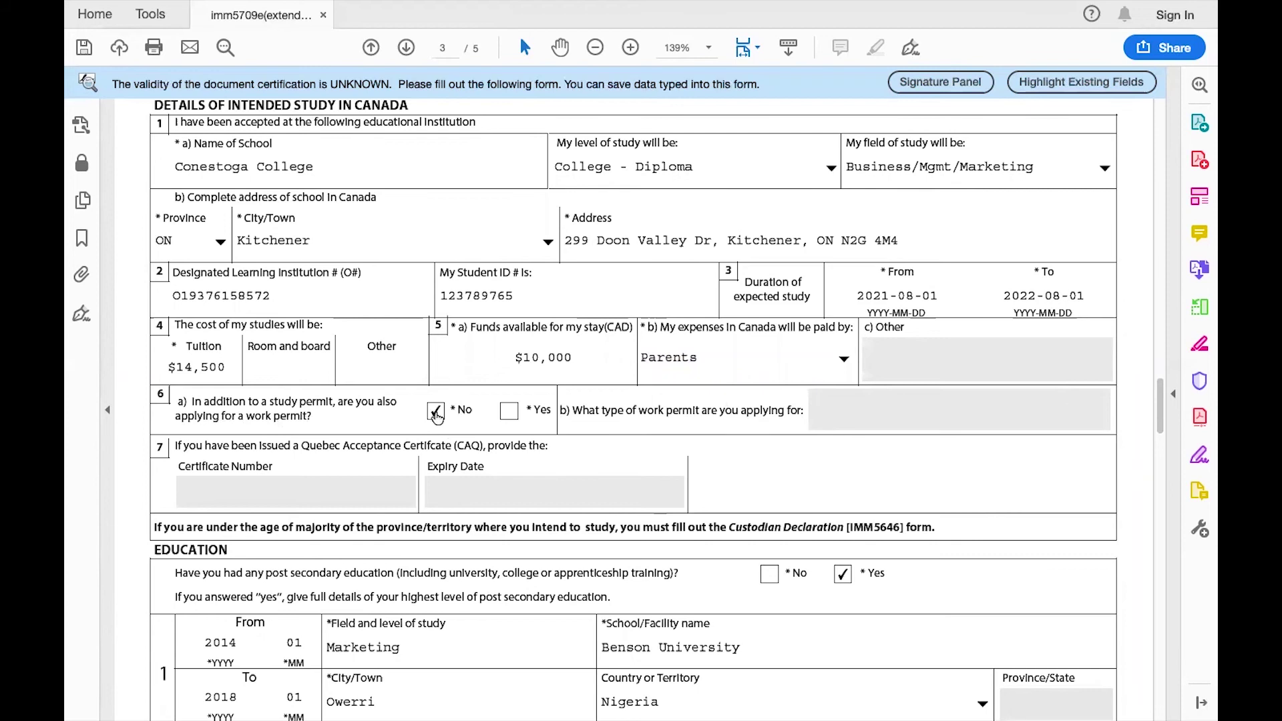
pyautogui.click(510, 412)
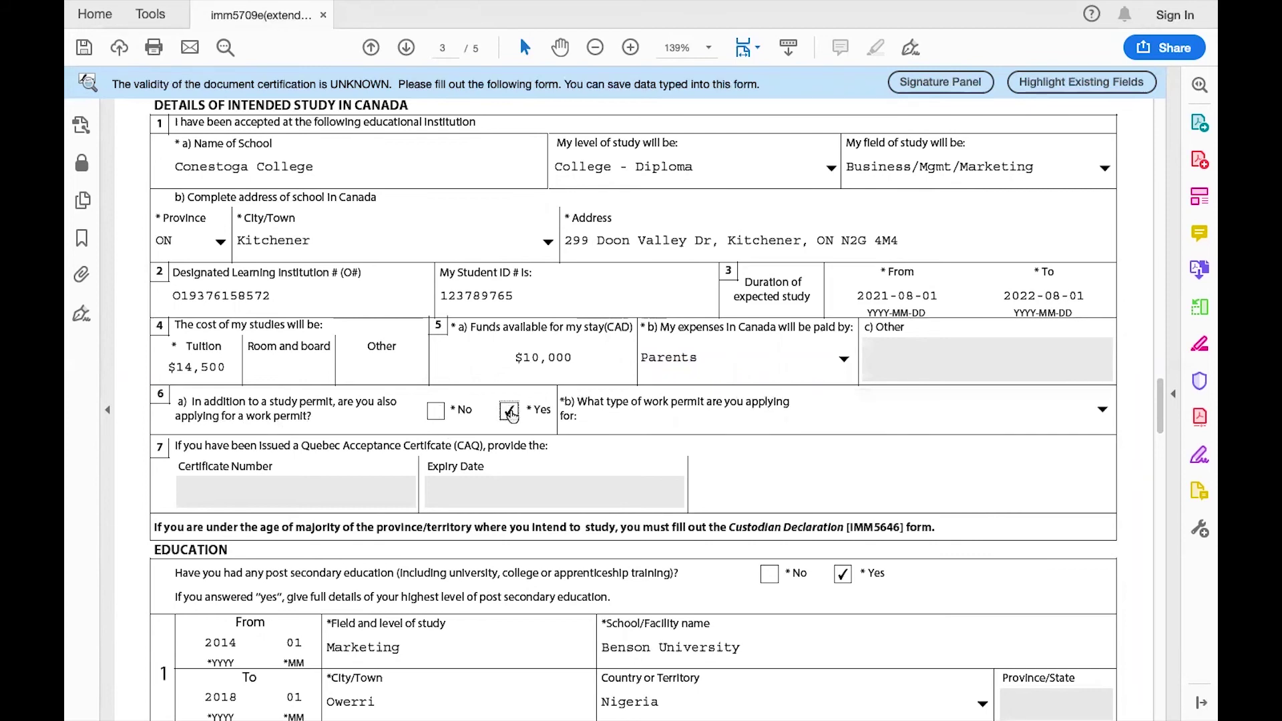
pyautogui.click(1100, 414)
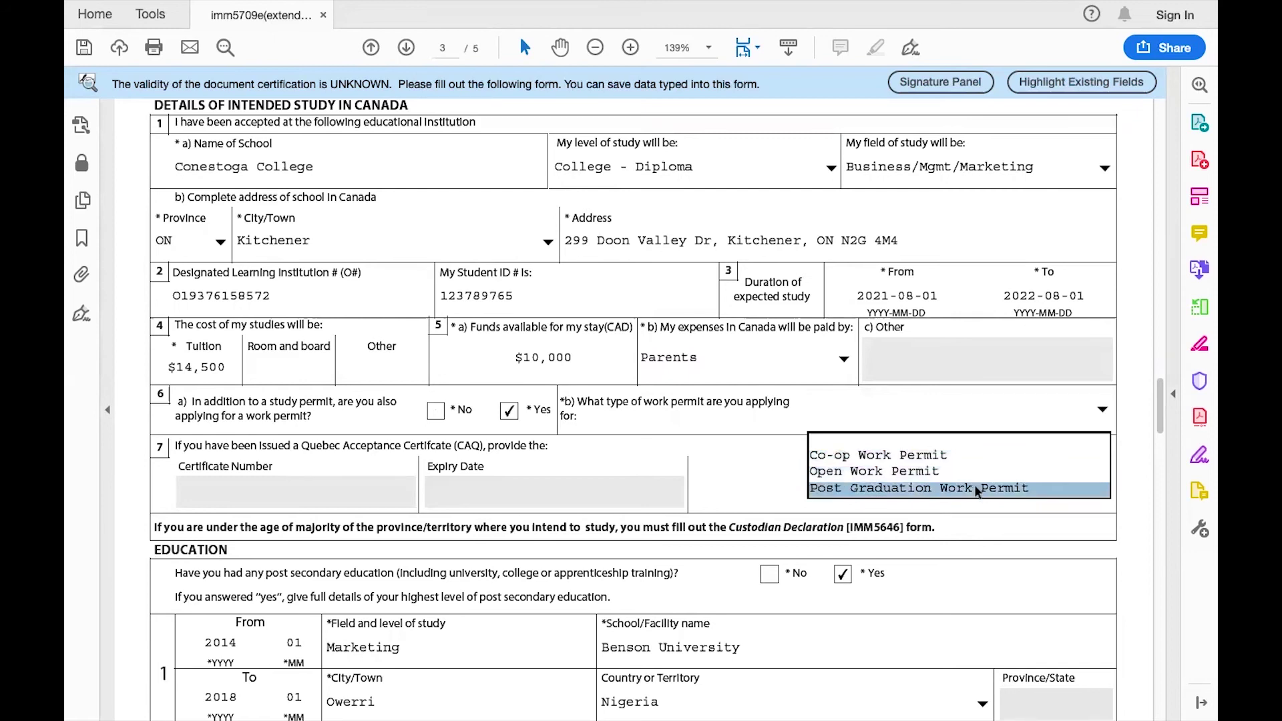
pyautogui.click(757, 417)
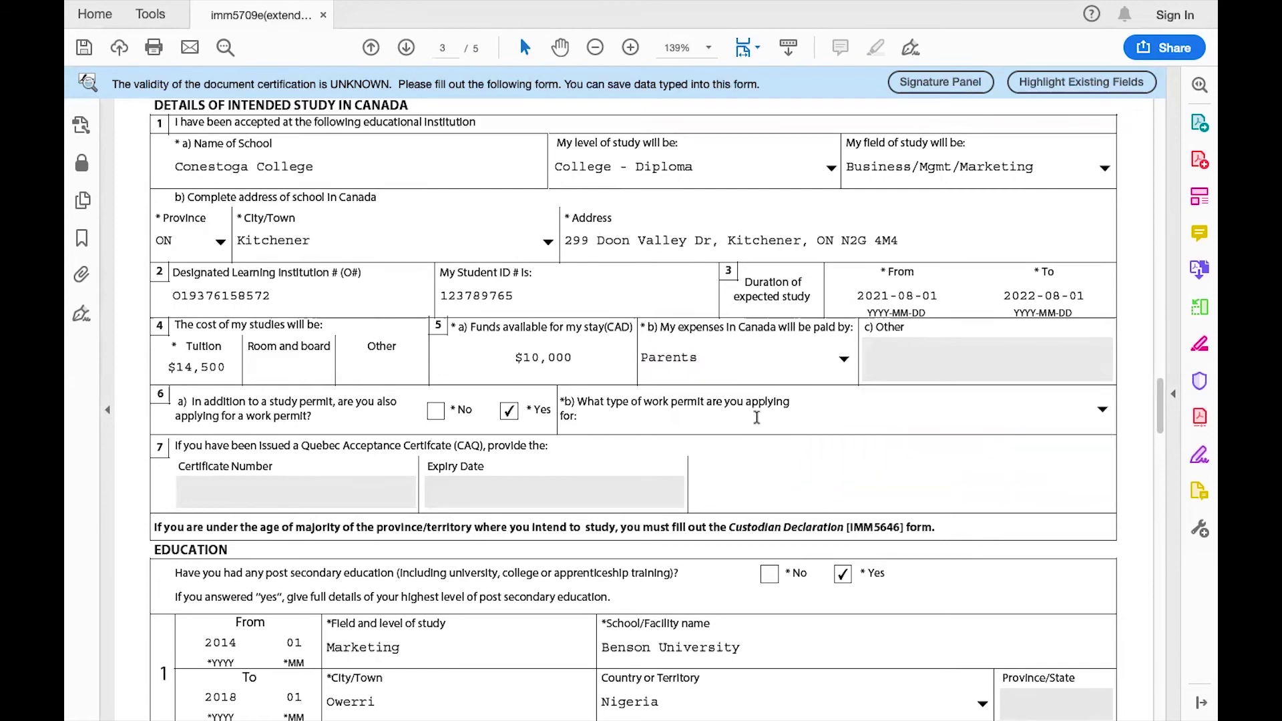
pyautogui.click(435, 414)
pyautogui.scroll(-2, 435, 414)
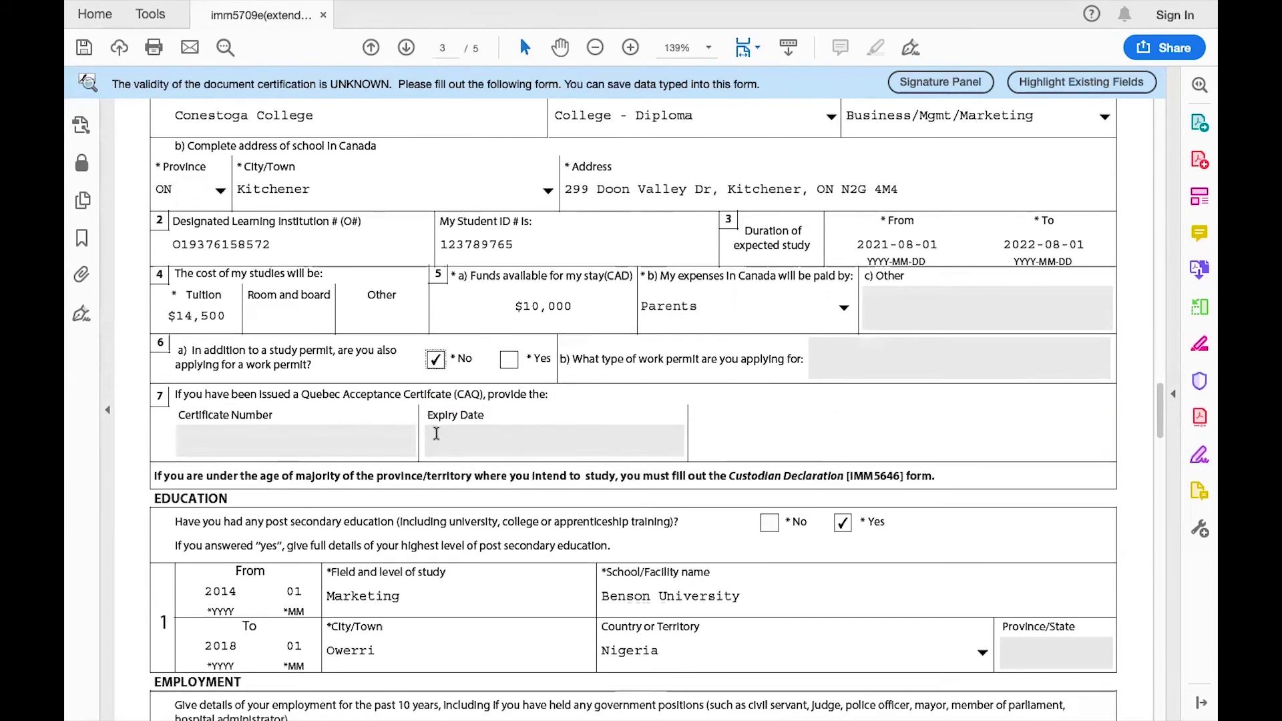
pyautogui.scroll(-3, 435, 427)
# Scroll through the Costco Sales Representative employment entries on page 3 to the top of page 4.
pyautogui.scroll(-3, 369, 422)
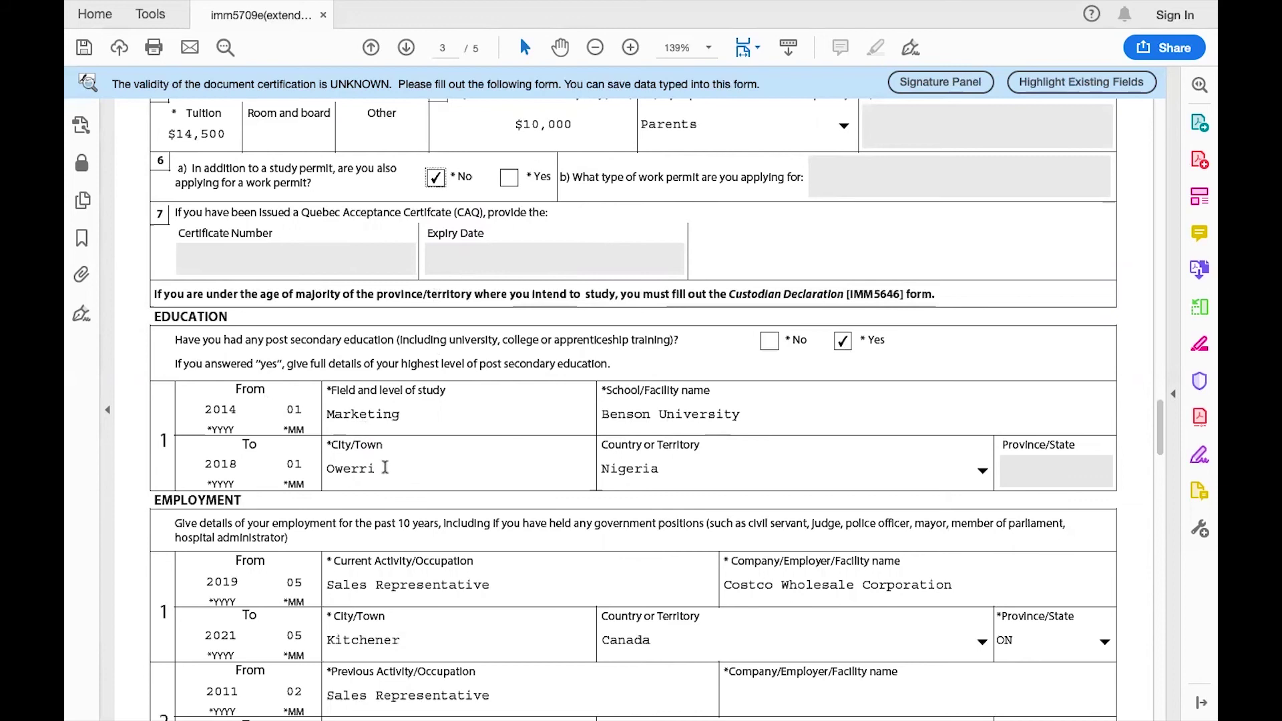
pyautogui.scroll(-2, 736, 467)
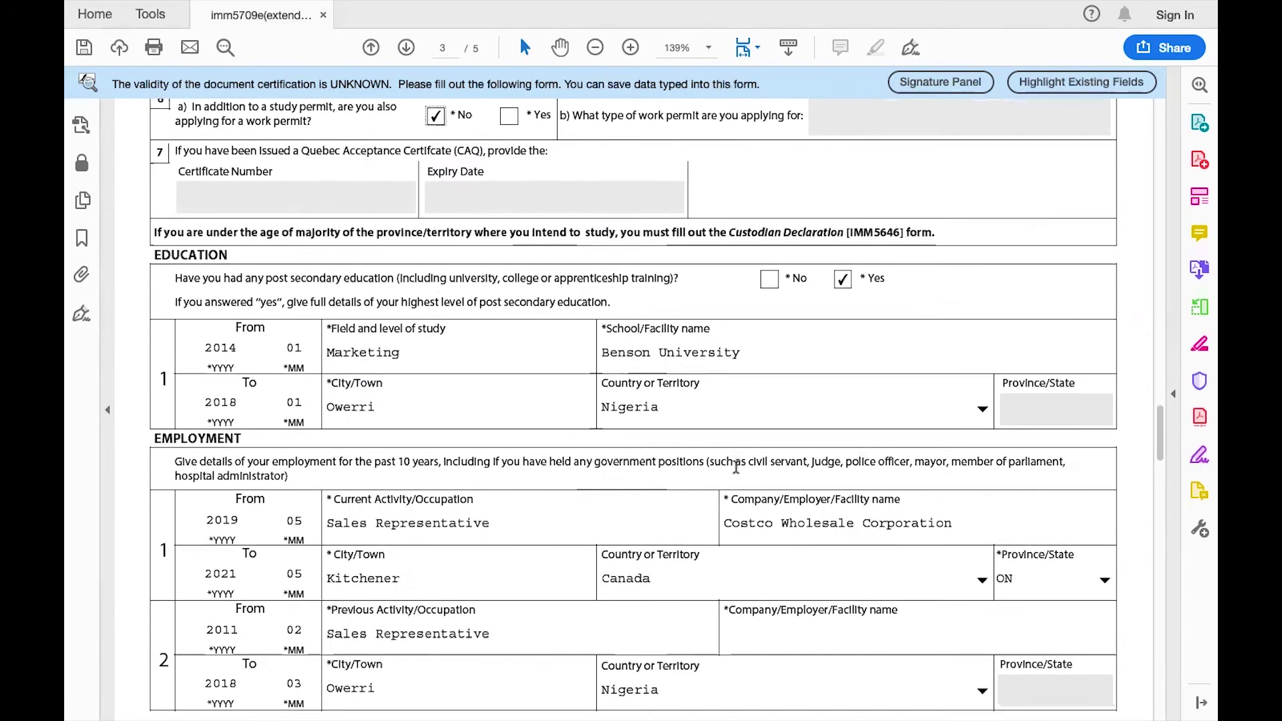
pyautogui.scroll(-2, 736, 468)
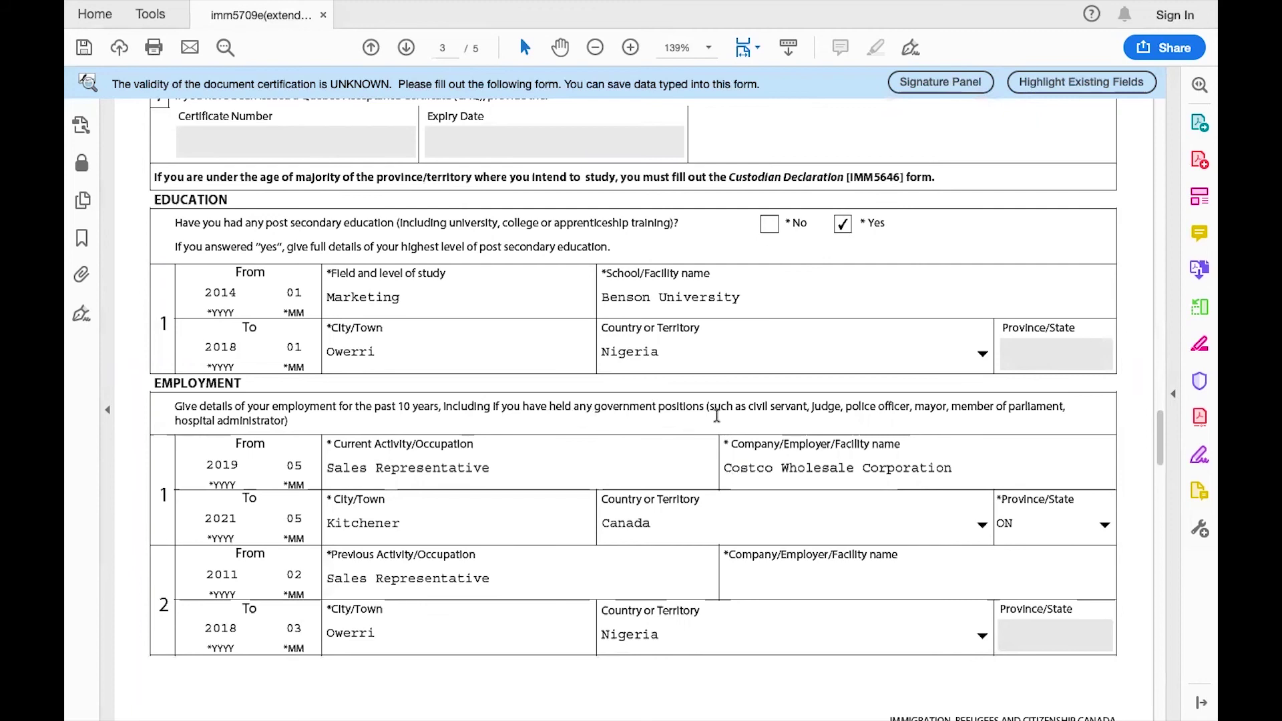
pyautogui.scroll(-2, 765, 412)
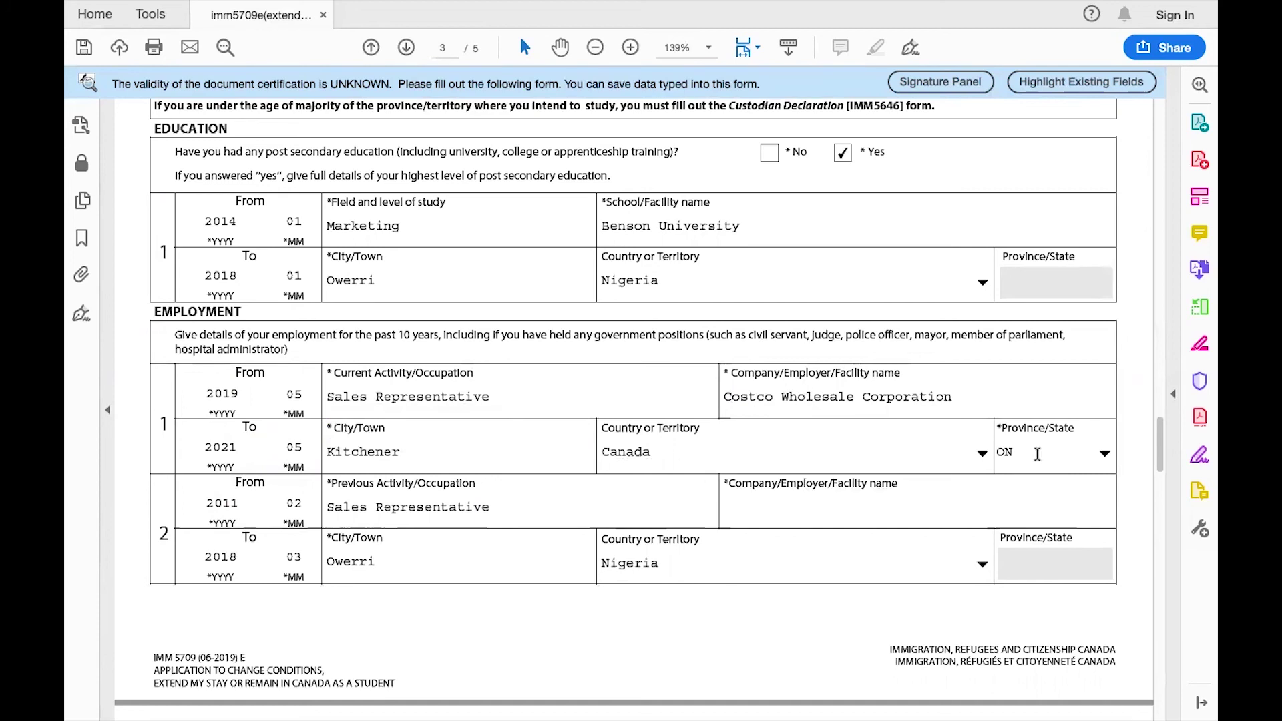
pyautogui.scroll(-3, 1037, 454)
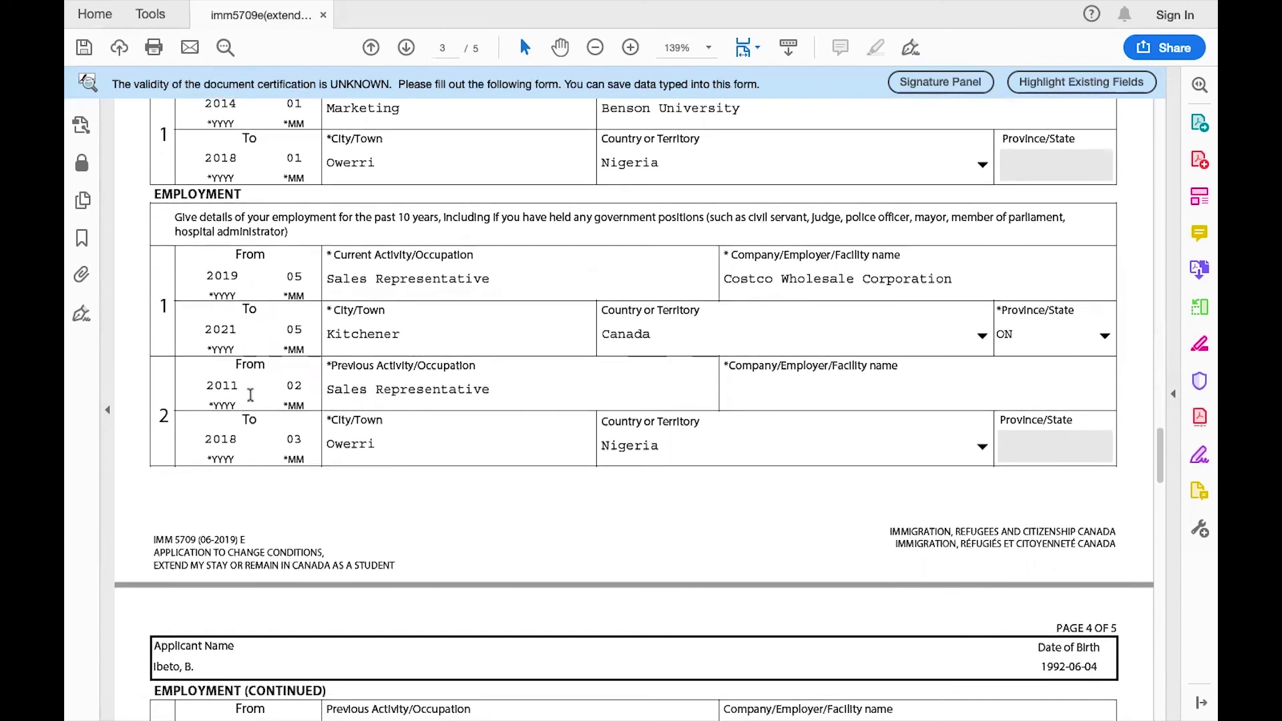
pyautogui.scroll(-2, 417, 399)
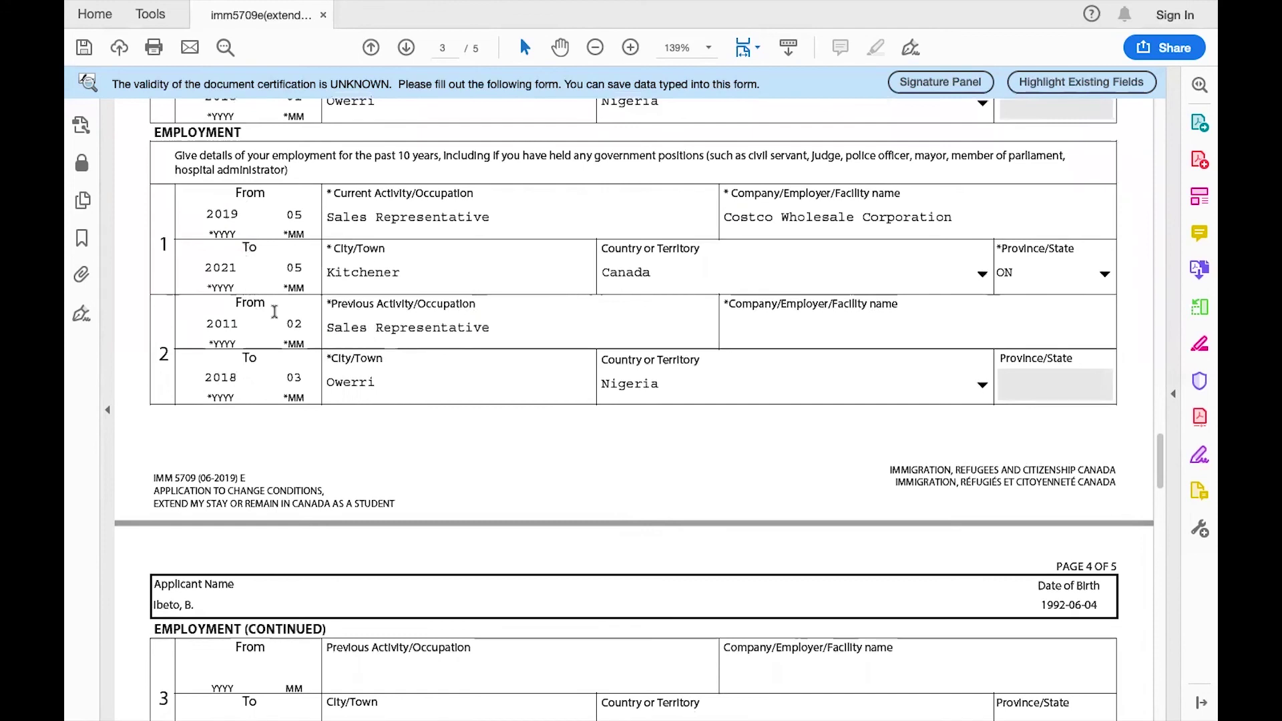
pyautogui.scroll(4, 274, 312)
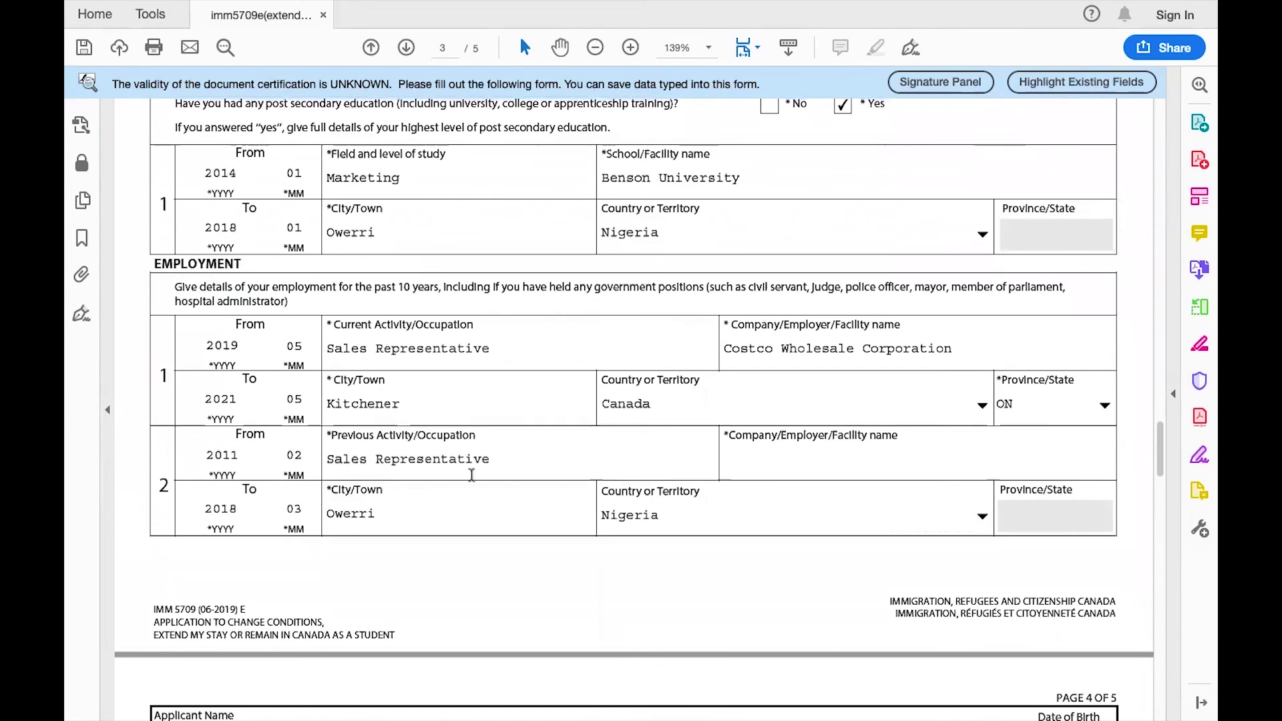
pyautogui.scroll(-10, 470, 475)
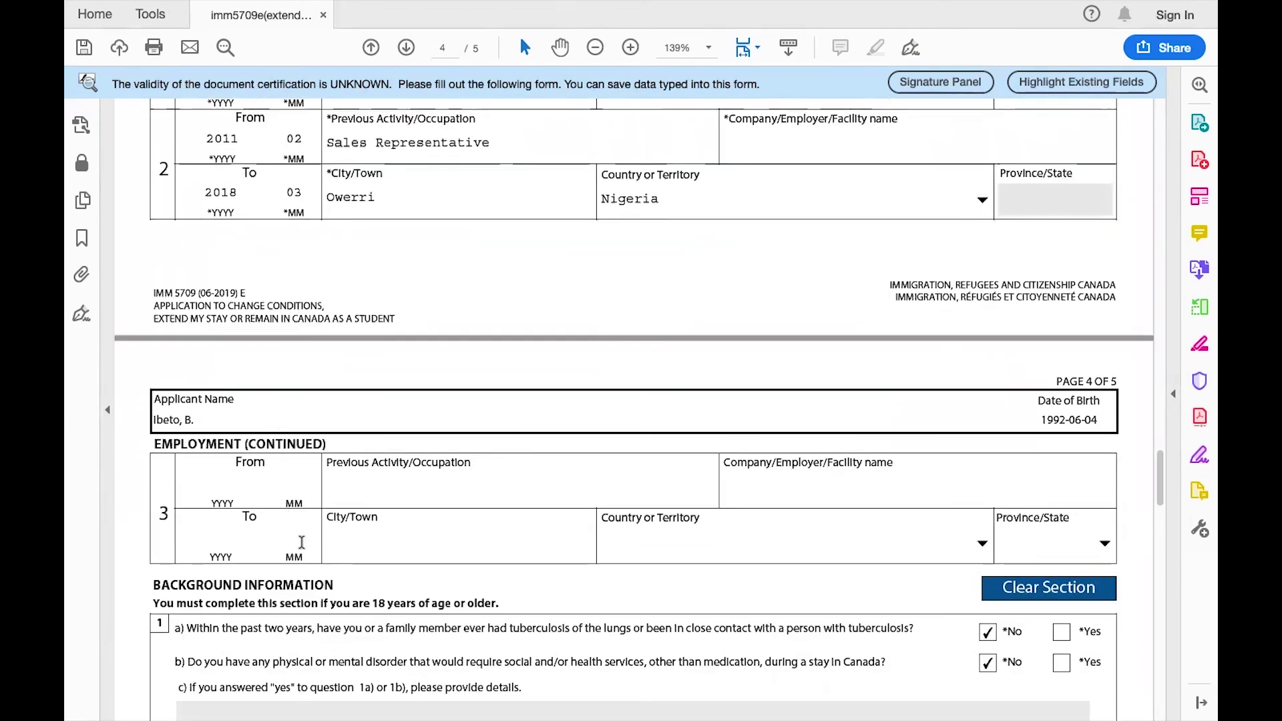
# Scroll past page 4's Background Information answers down to page 5.
pyautogui.scroll(-6, 338, 530)
pyautogui.scroll(-1, 340, 530)
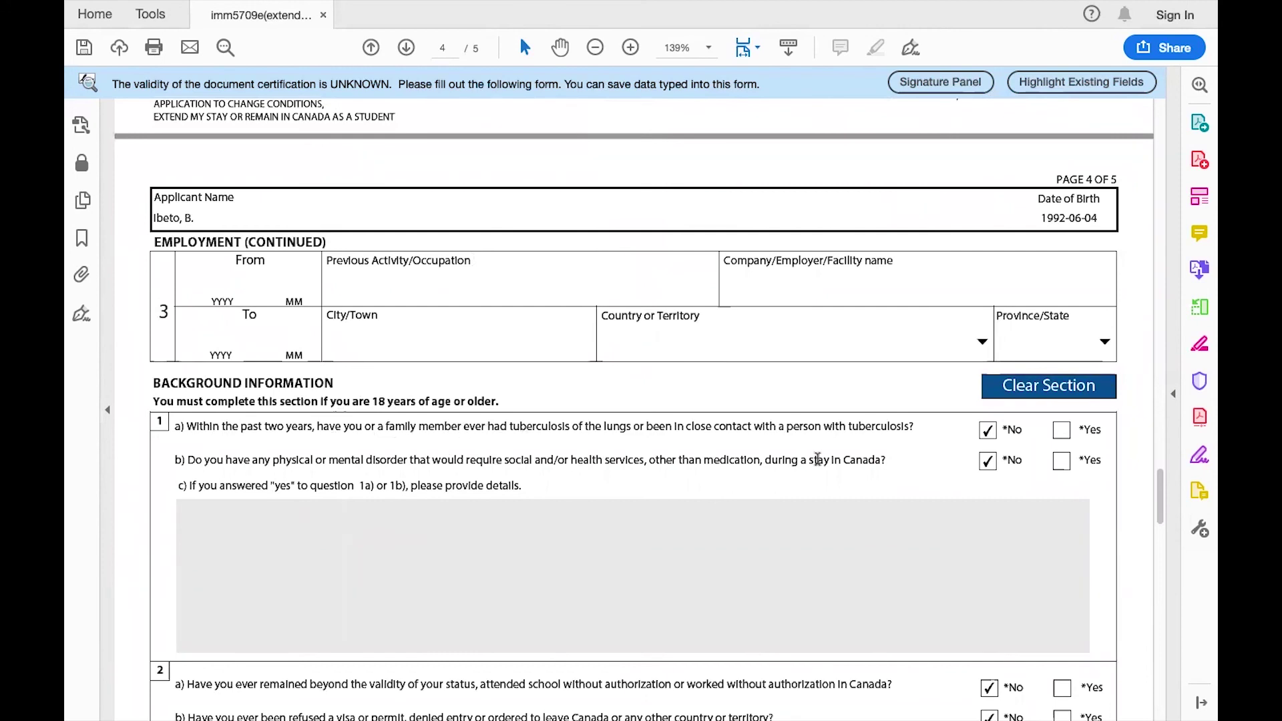
pyautogui.scroll(-3, 964, 477)
pyautogui.scroll(-7, 964, 479)
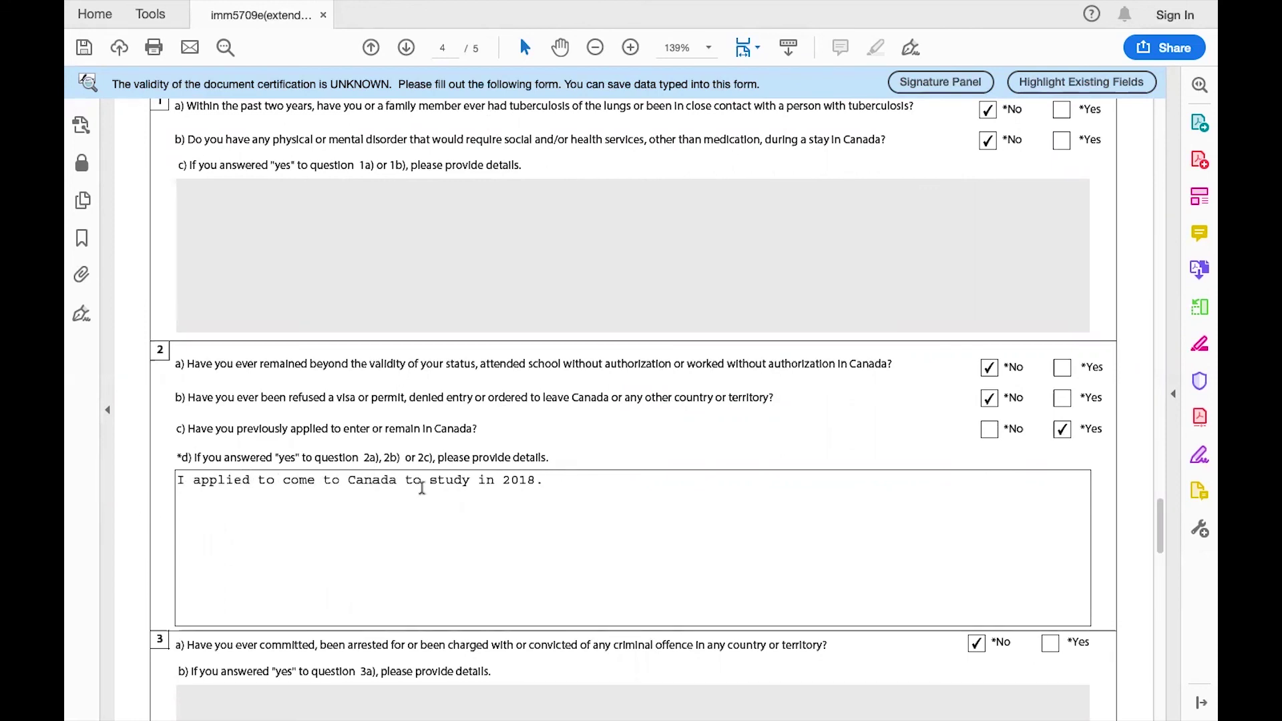
pyautogui.scroll(-5, 527, 488)
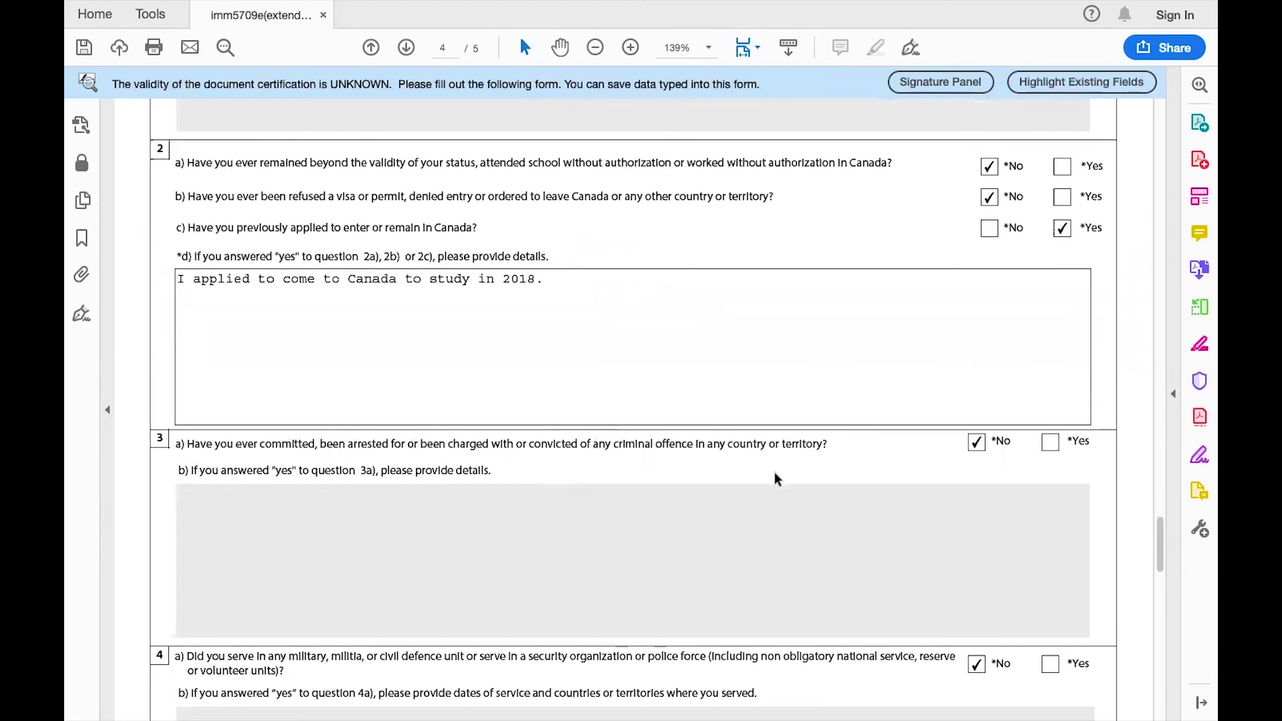
pyautogui.scroll(-2, 867, 453)
pyautogui.scroll(-8, 868, 453)
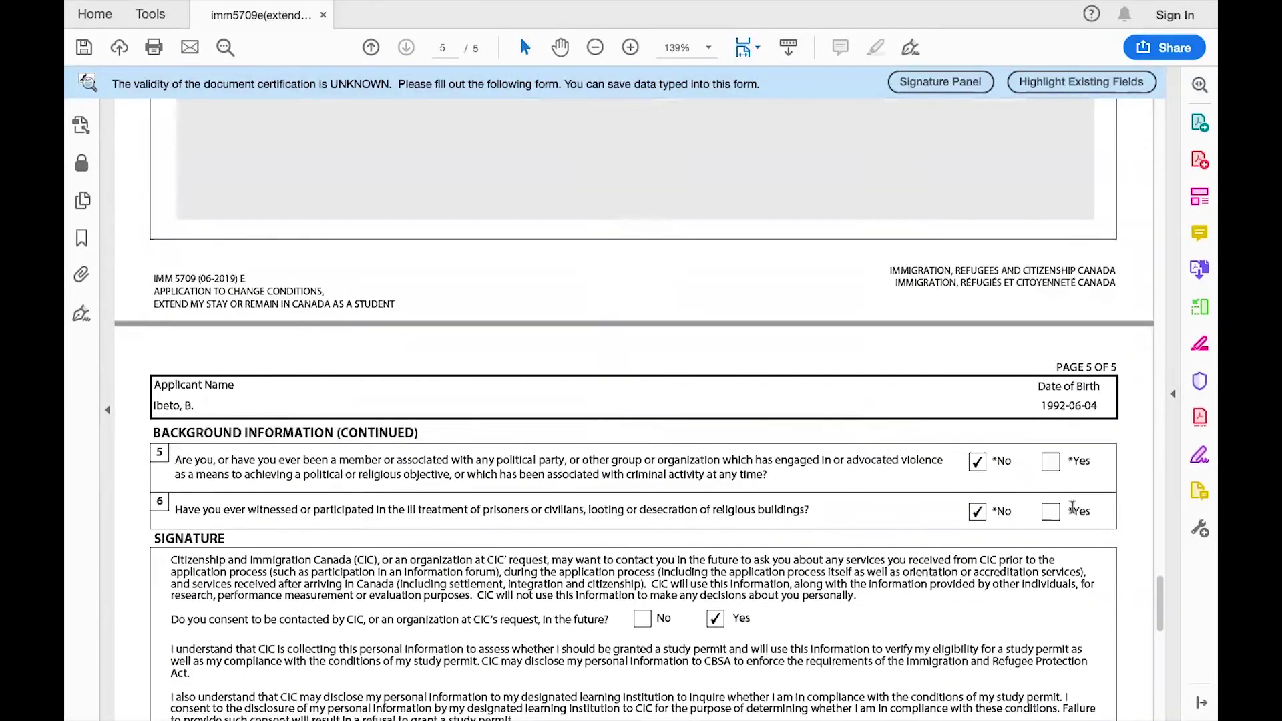
# Scroll to the page 5 Signature section and click into the empty signature field.
pyautogui.scroll(-2, 1003, 546)
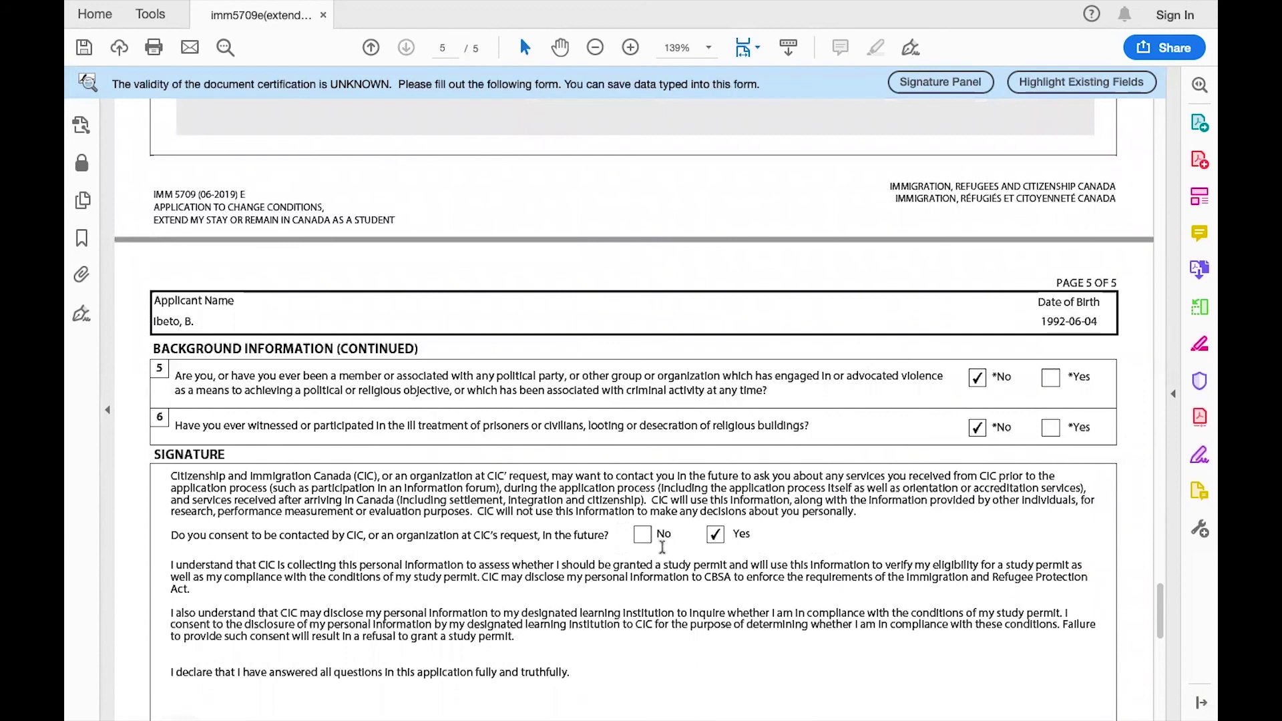
pyautogui.scroll(-3, 806, 648)
pyautogui.scroll(-1, 807, 648)
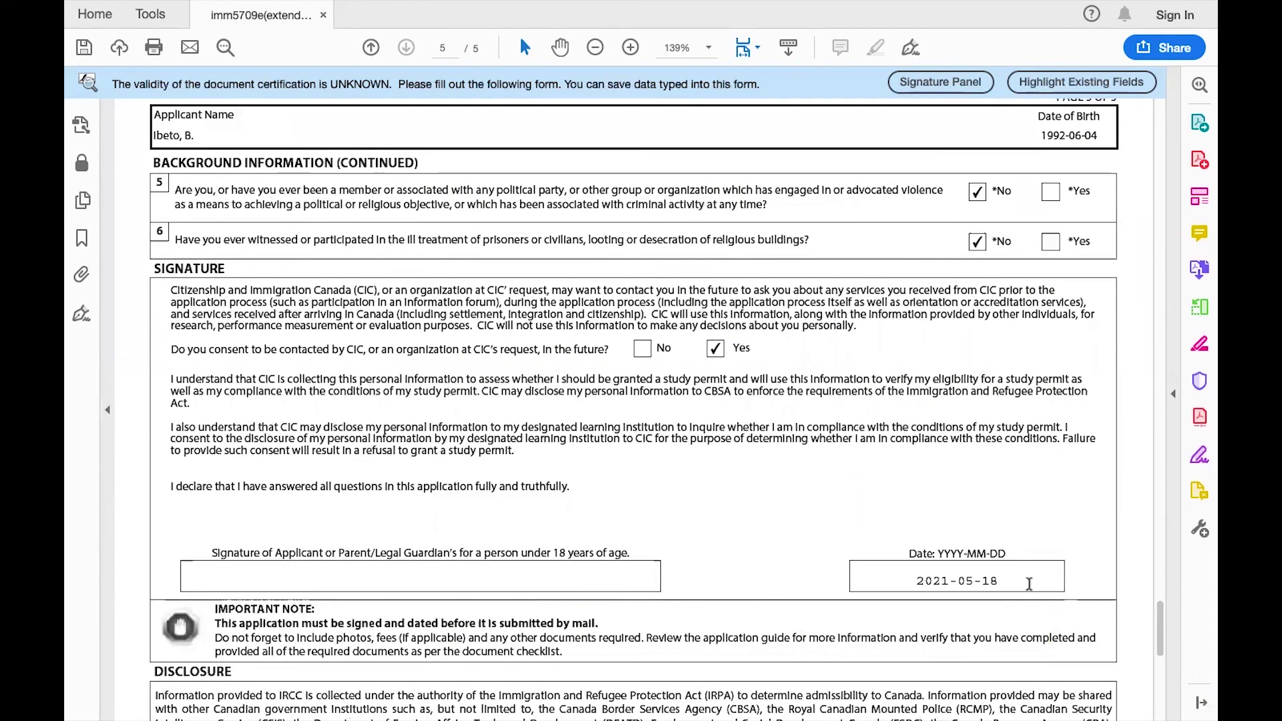
pyautogui.click(454, 574)
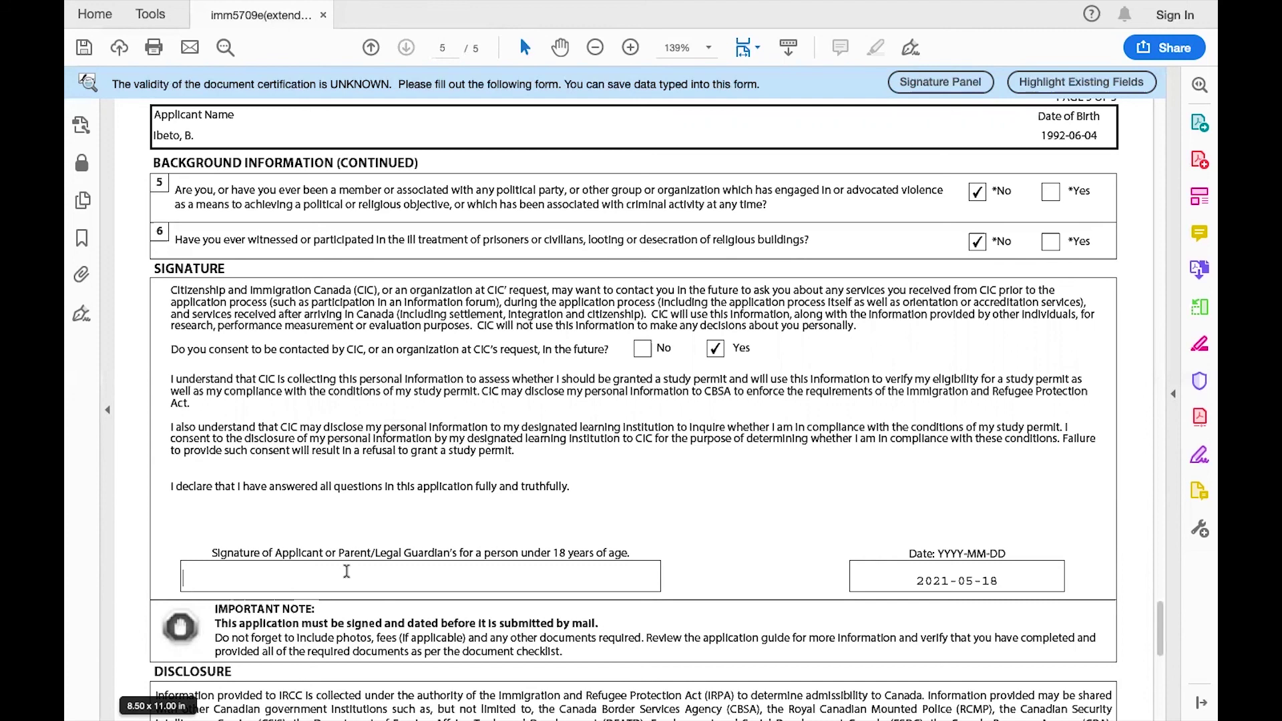
# Copy the applicant's given names from the page 1 name fields.
pyautogui.scroll(20, 347, 571)
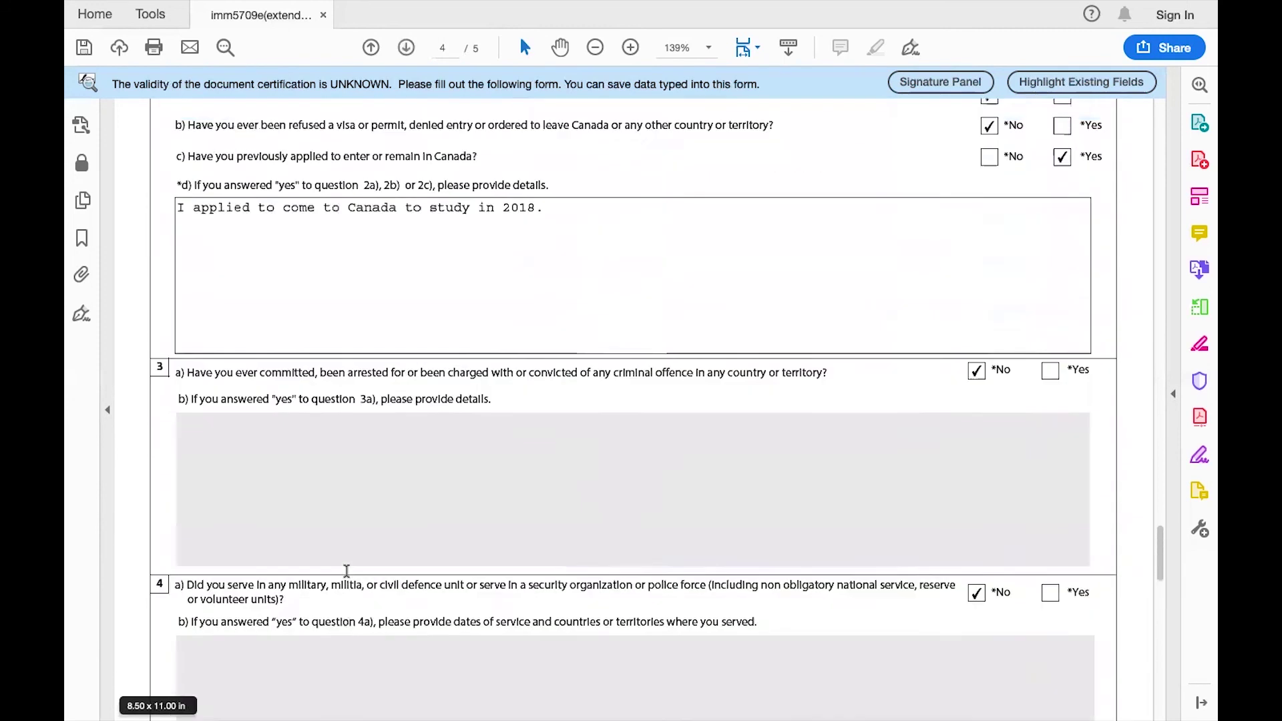
pyautogui.scroll(20, 347, 577)
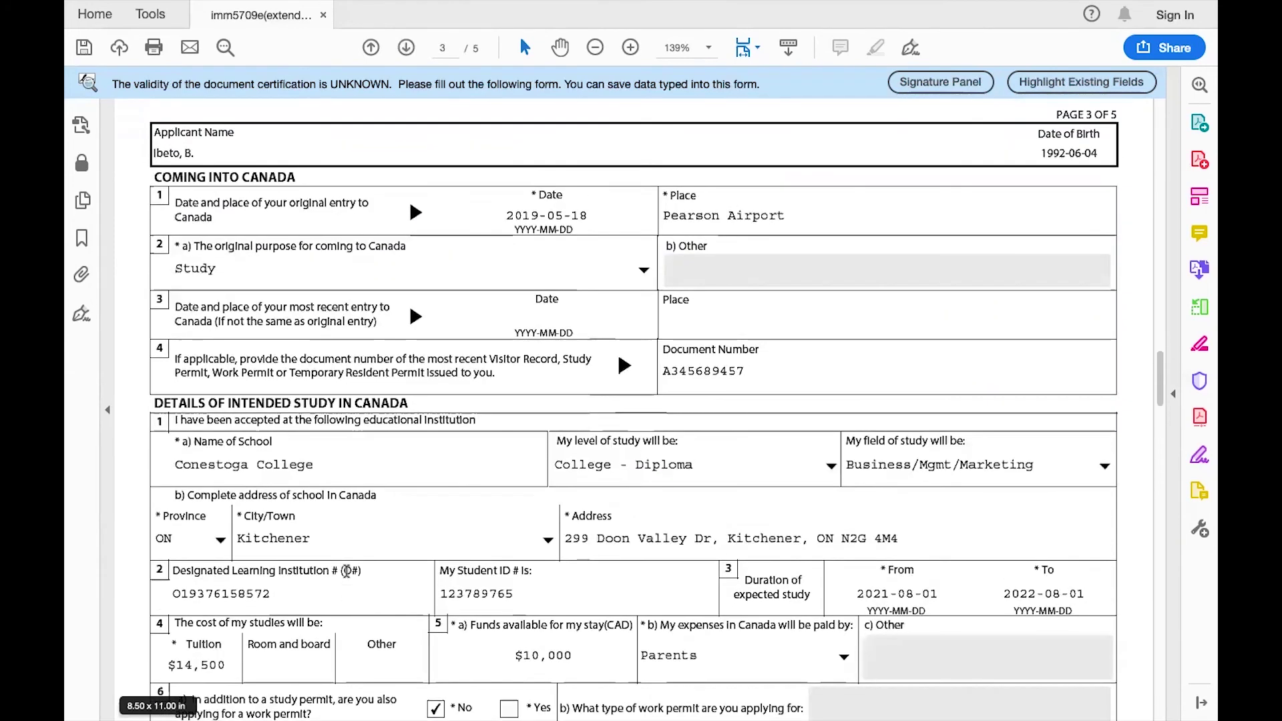
pyautogui.scroll(15, 347, 572)
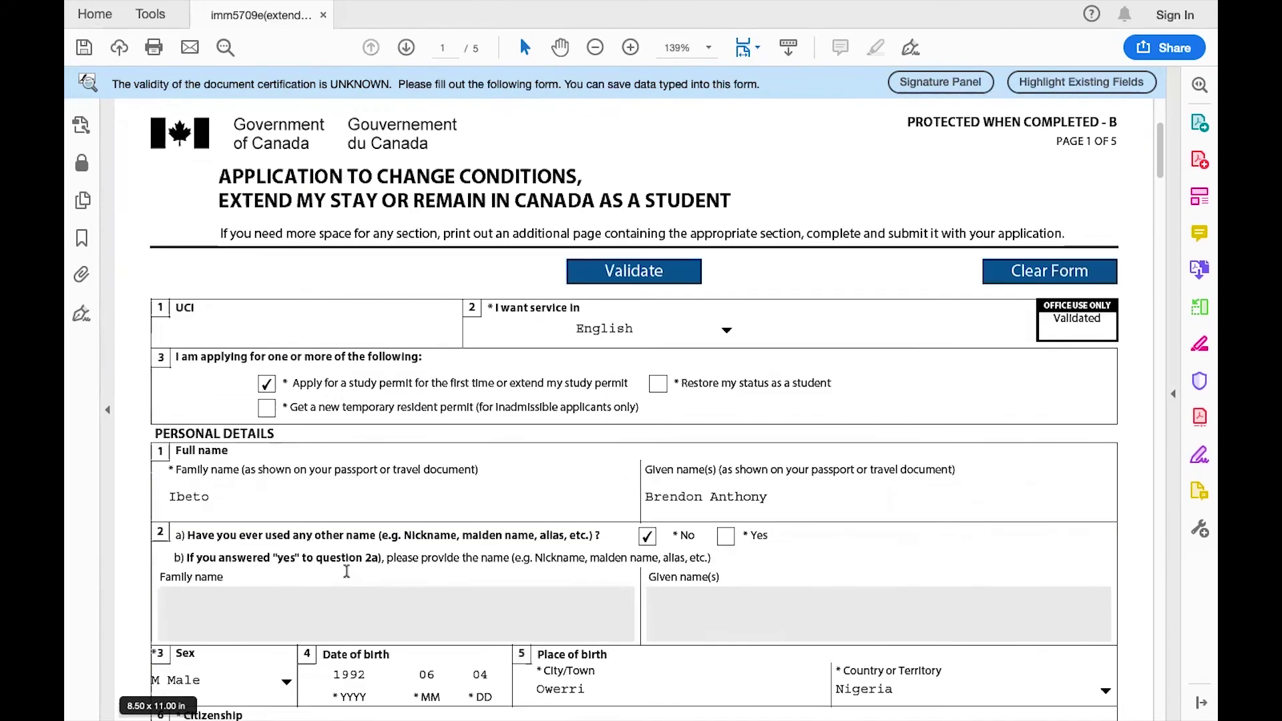
pyautogui.moveTo(768, 527); pyautogui.dragTo(647, 529)
pyautogui.hotkey('ctrl', 'c')
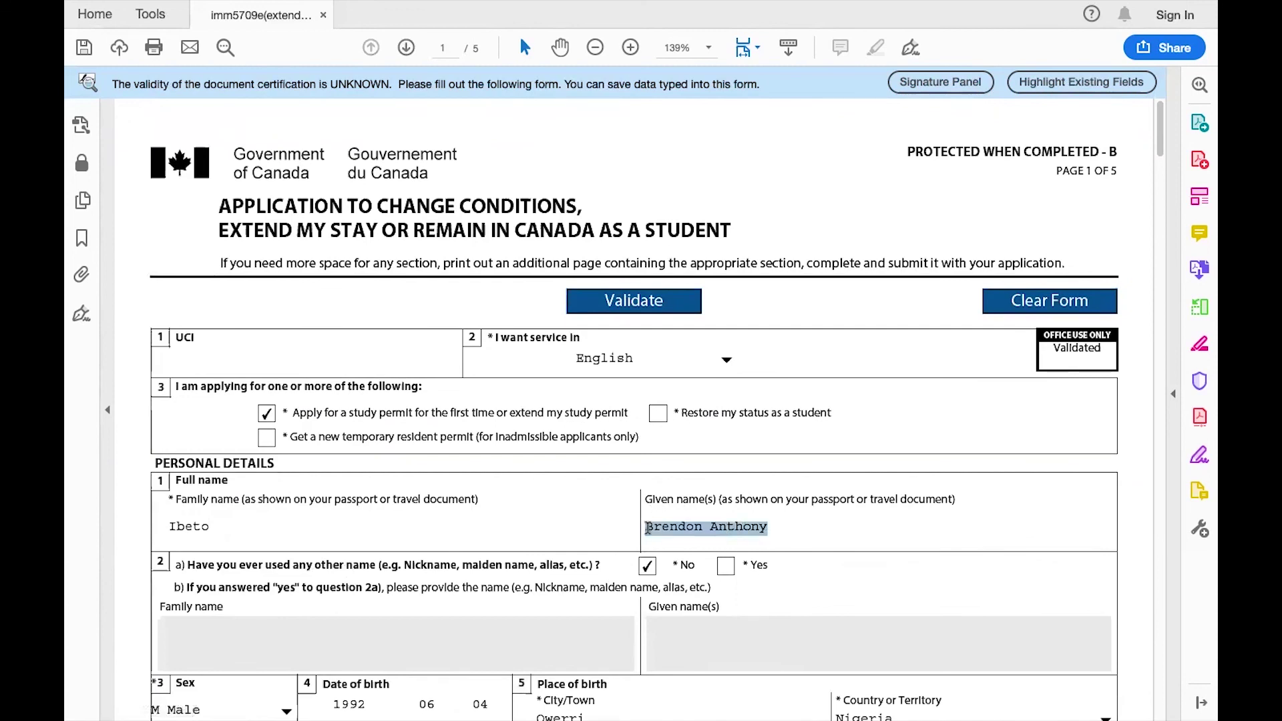
# Paste the given names into the page 5 signature box and add the applicant's family name.
pyautogui.scroll(-2, 567, 546)
pyautogui.scroll(-20, 567, 546)
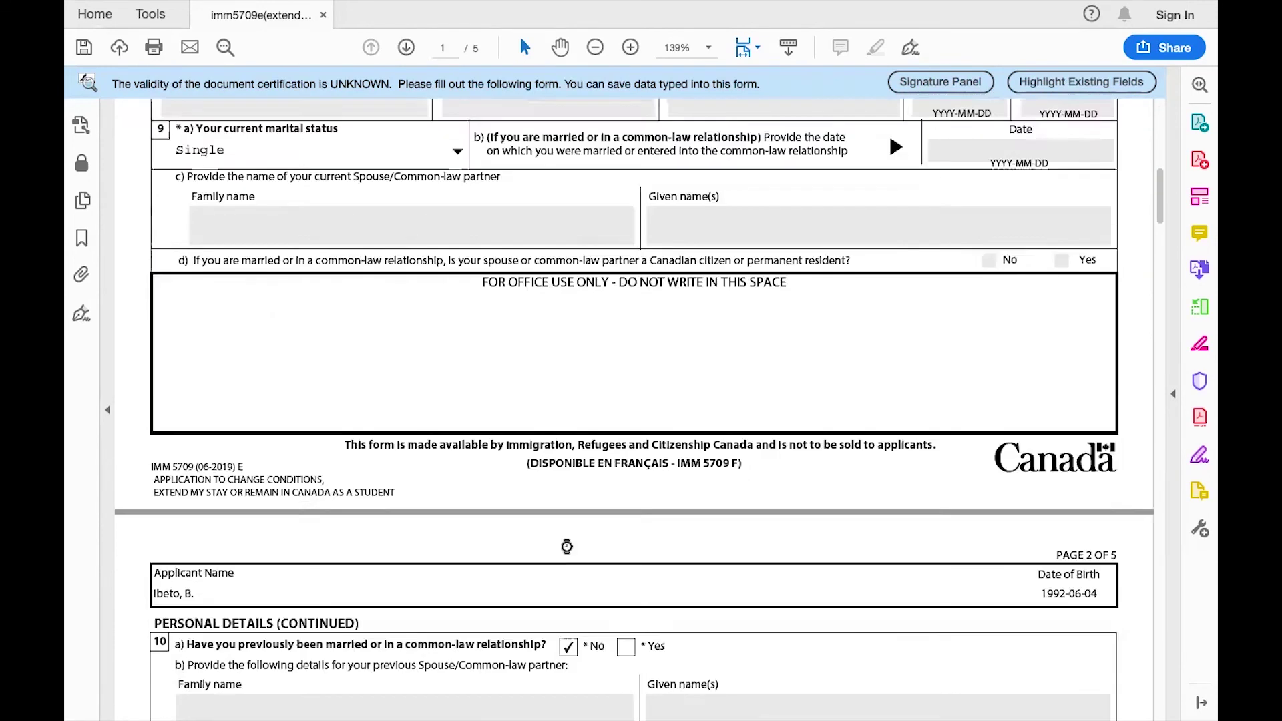
pyautogui.scroll(-20, 566, 545)
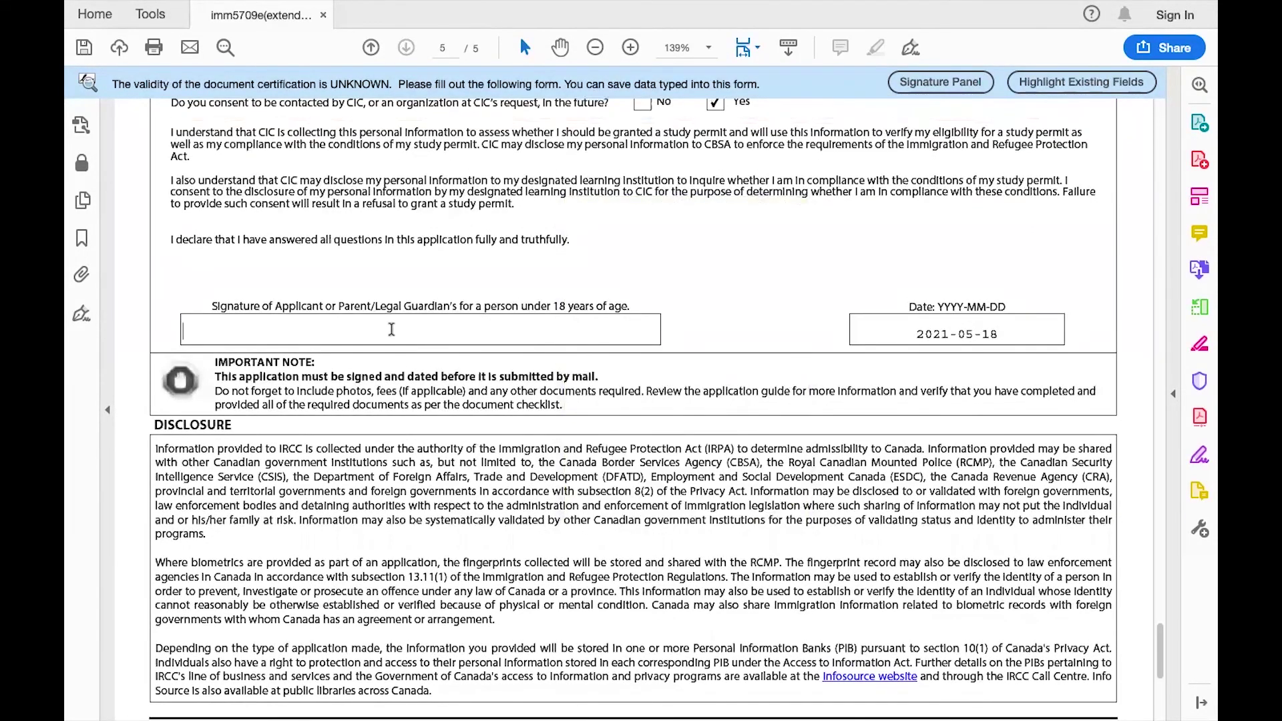
pyautogui.click(391, 330)
pyautogui.hotkey('ctrl', 'v')
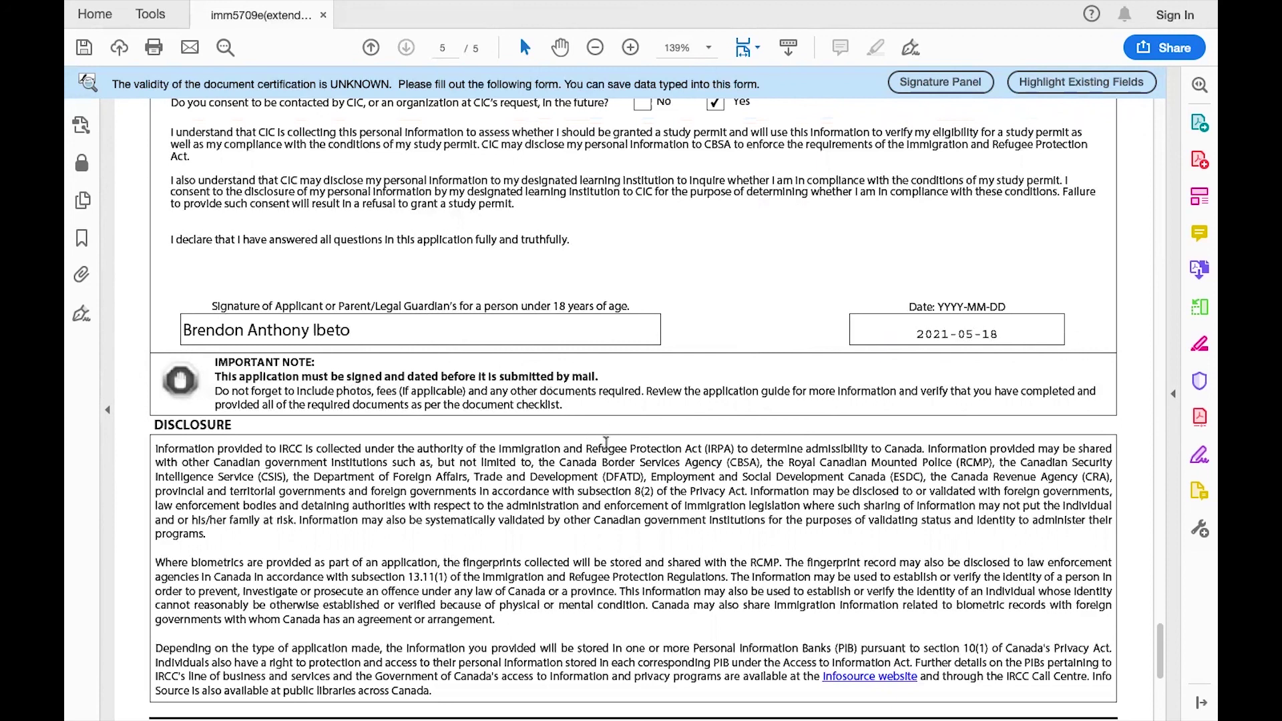
pyautogui.scroll(-3, 610, 482)
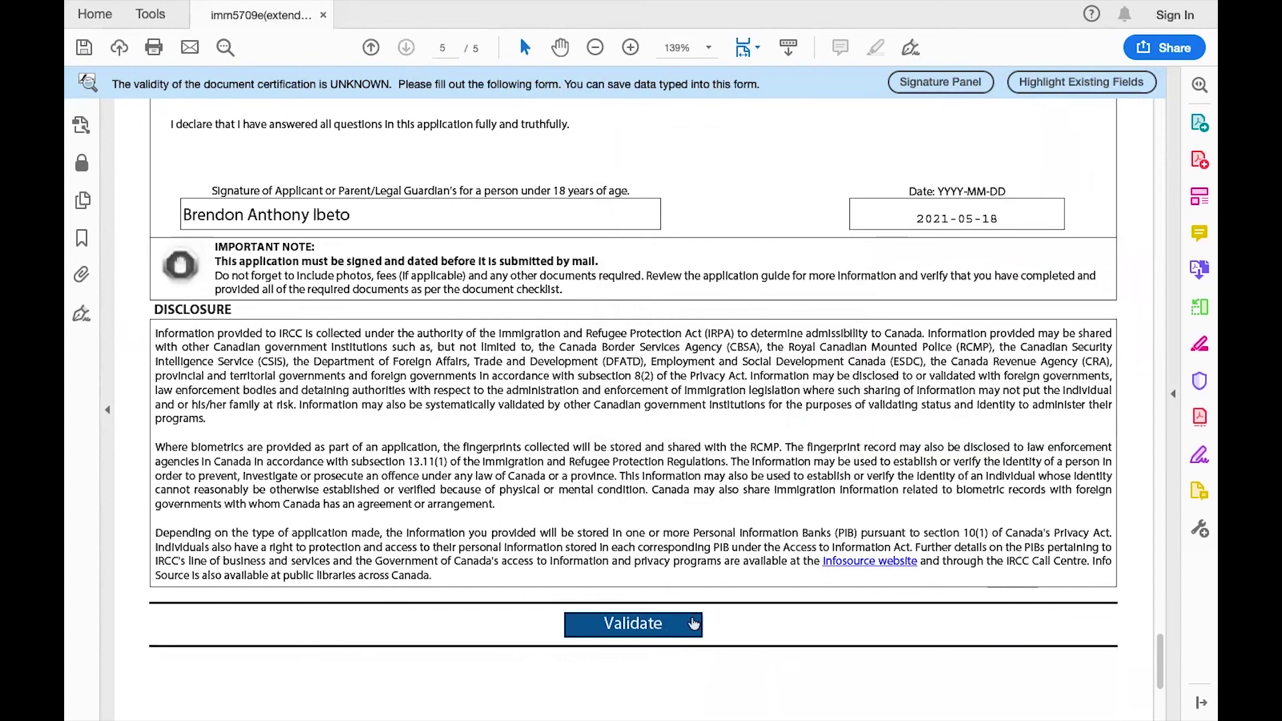
# Scroll back up from the signature page to page 2's language and passport sections.
pyautogui.scroll(7, 801, 581)
pyautogui.scroll(4, 801, 579)
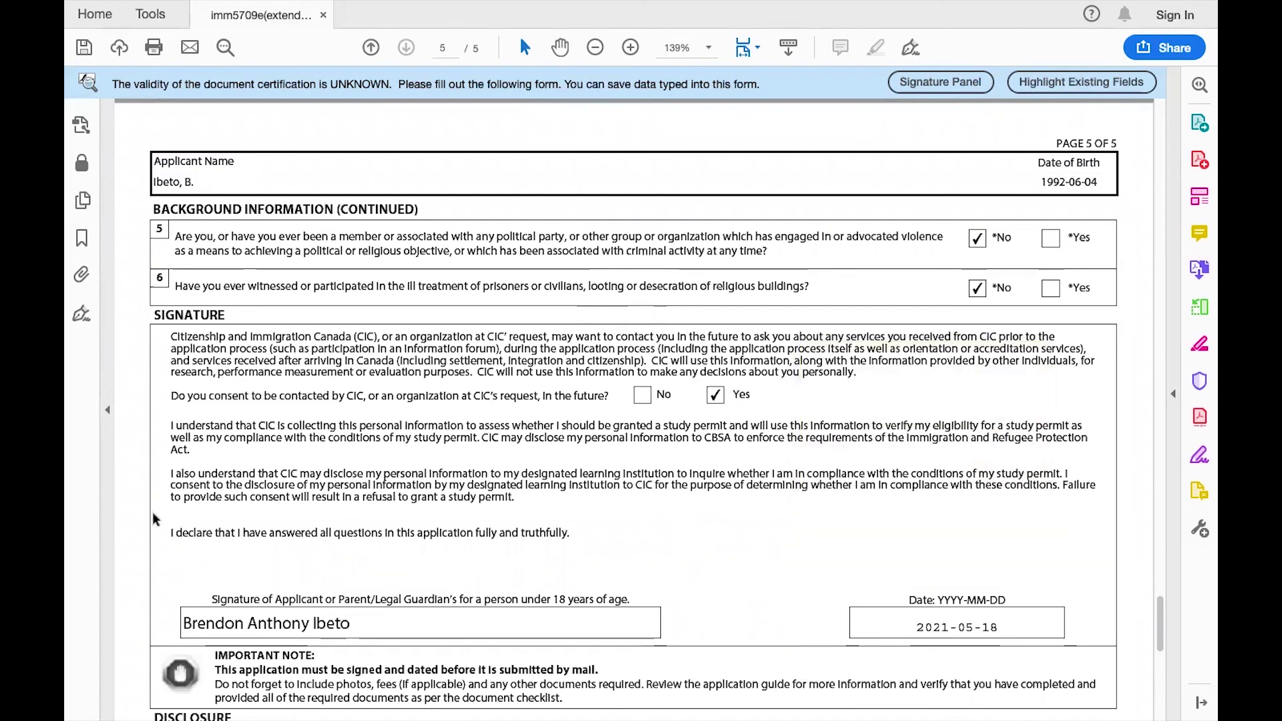
pyautogui.scroll(20, 152, 512)
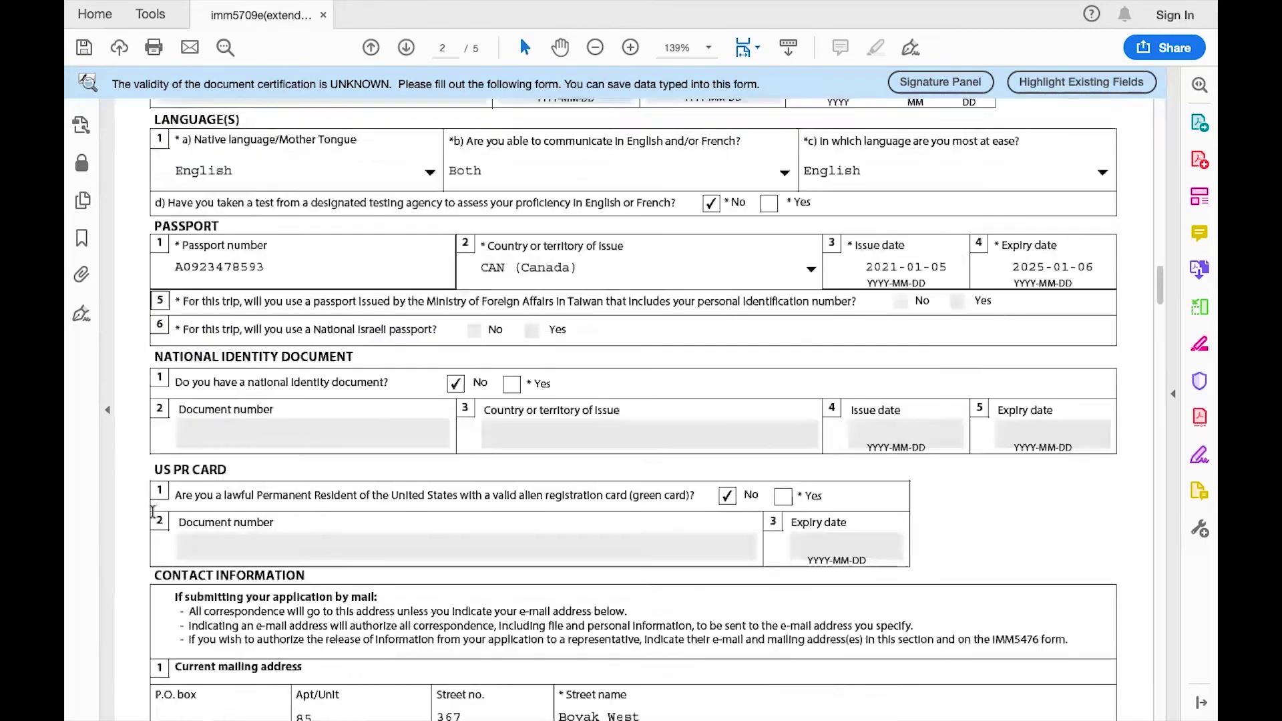
pyautogui.scroll(15, 152, 511)
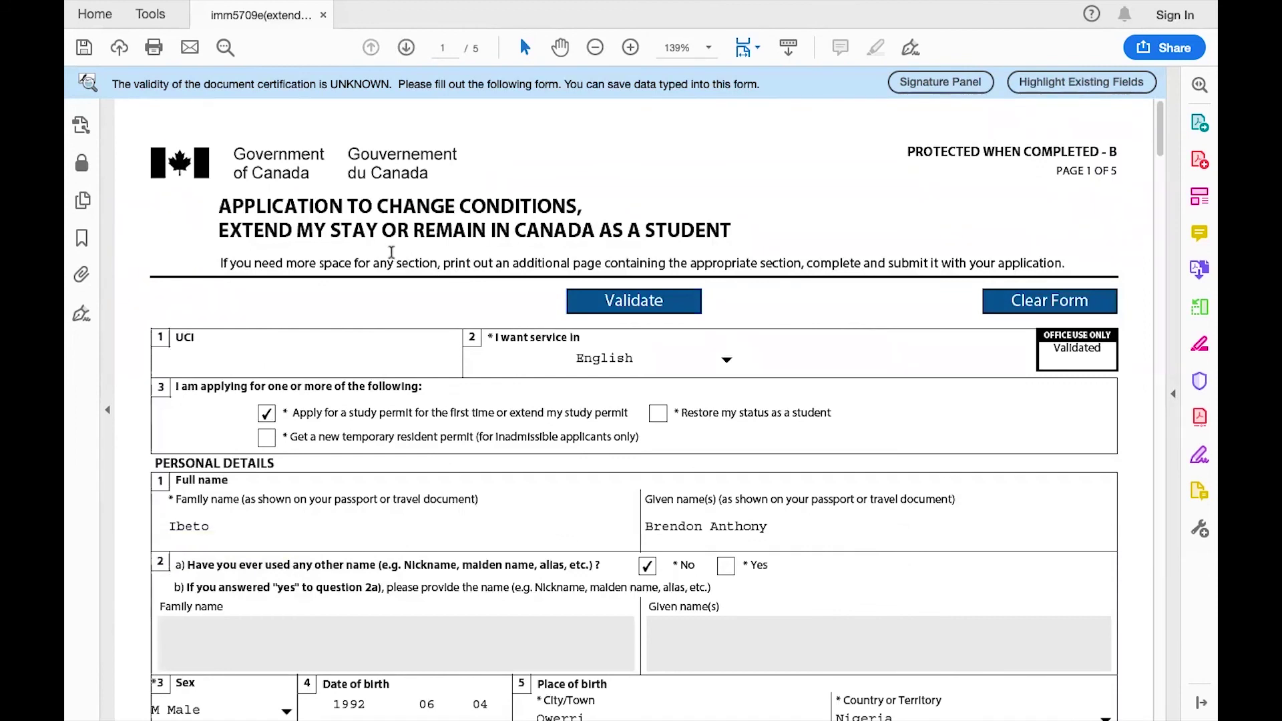